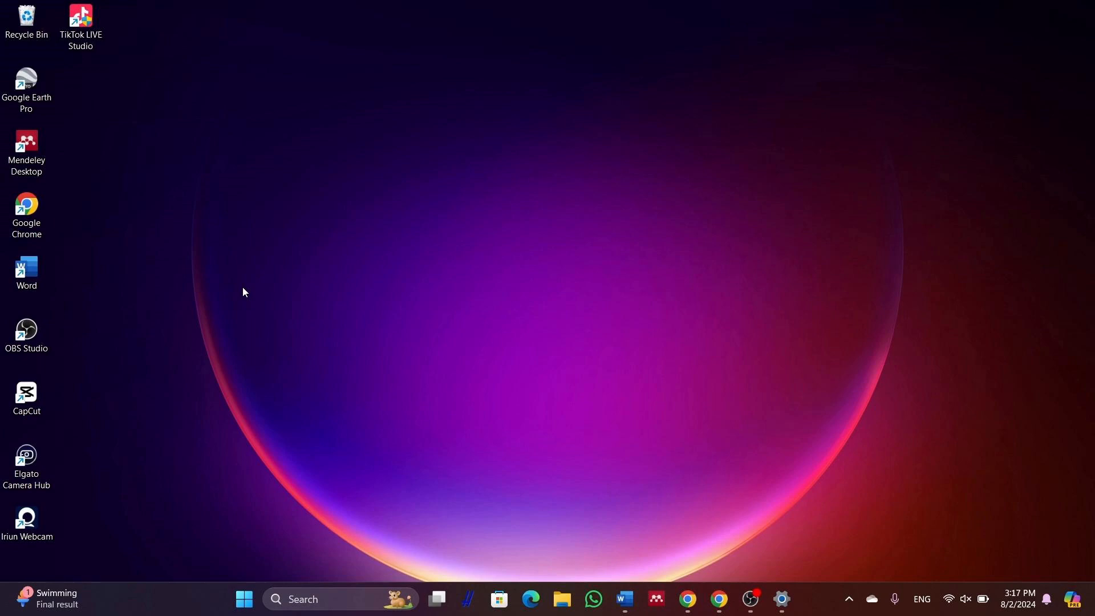
# Launch Word from its desktop shortcut and create a new blank document (Document5)
pyautogui.rightClick(39, 272)
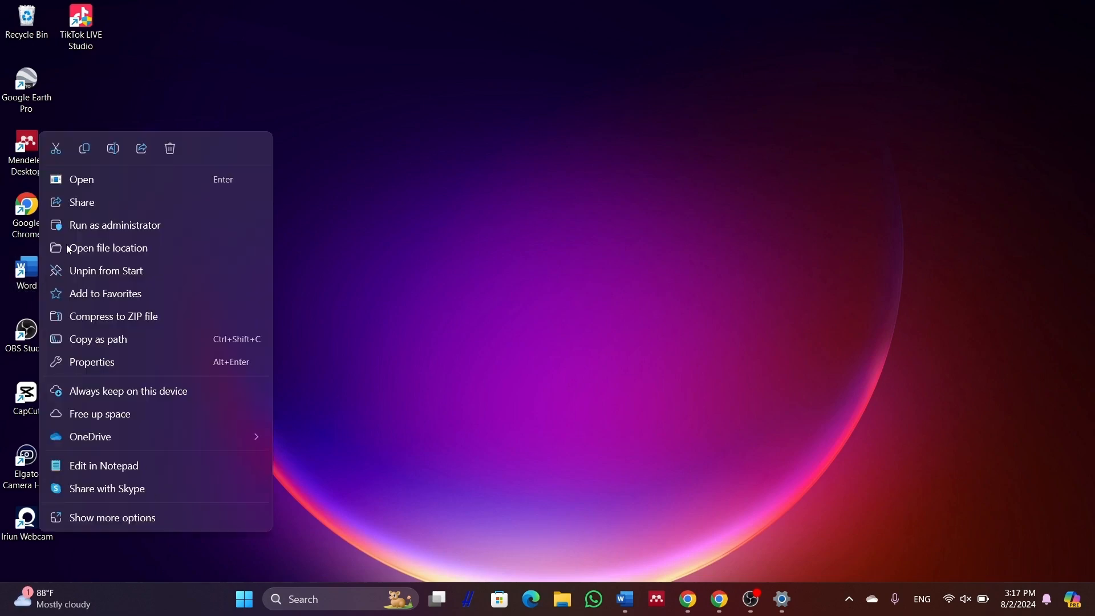
pyautogui.click(104, 187)
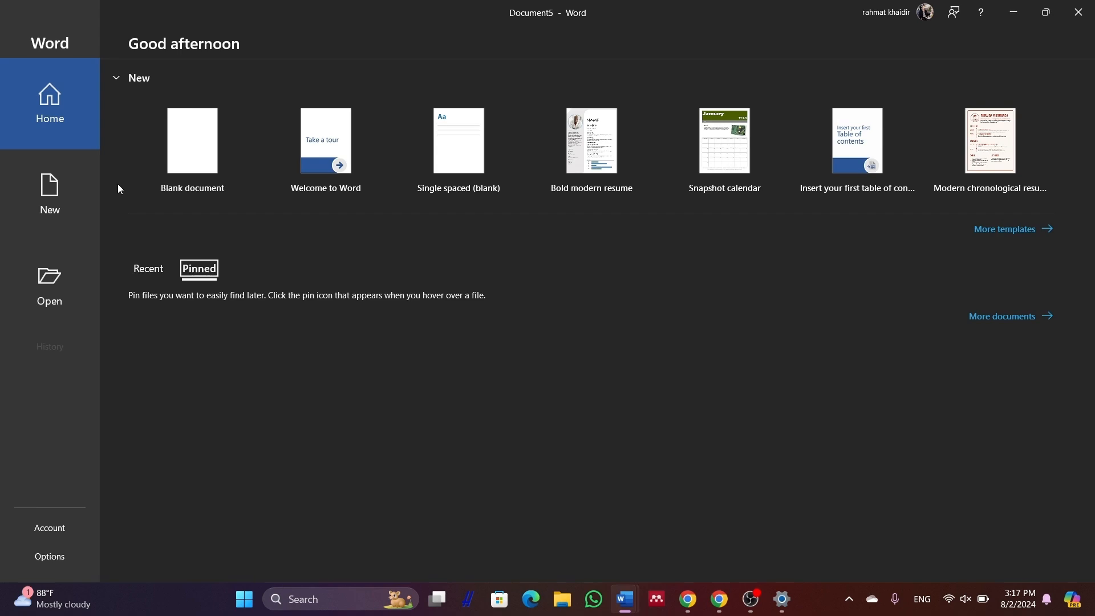
pyautogui.click(70, 193)
pyautogui.click(184, 170)
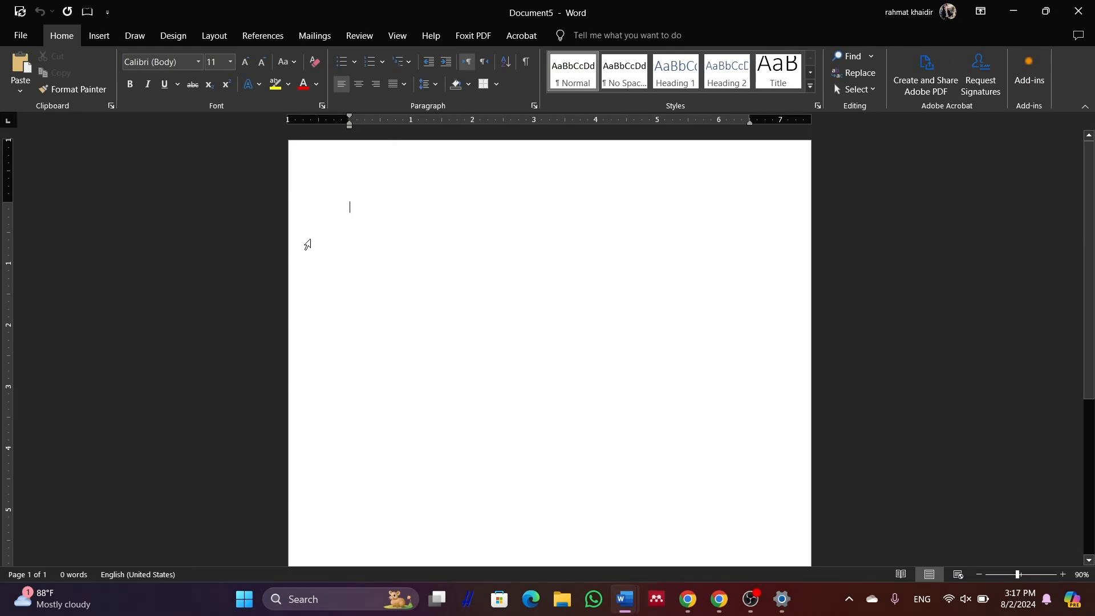
# Set the page to A4 paper size in portrait orientation
pyautogui.click(220, 36)
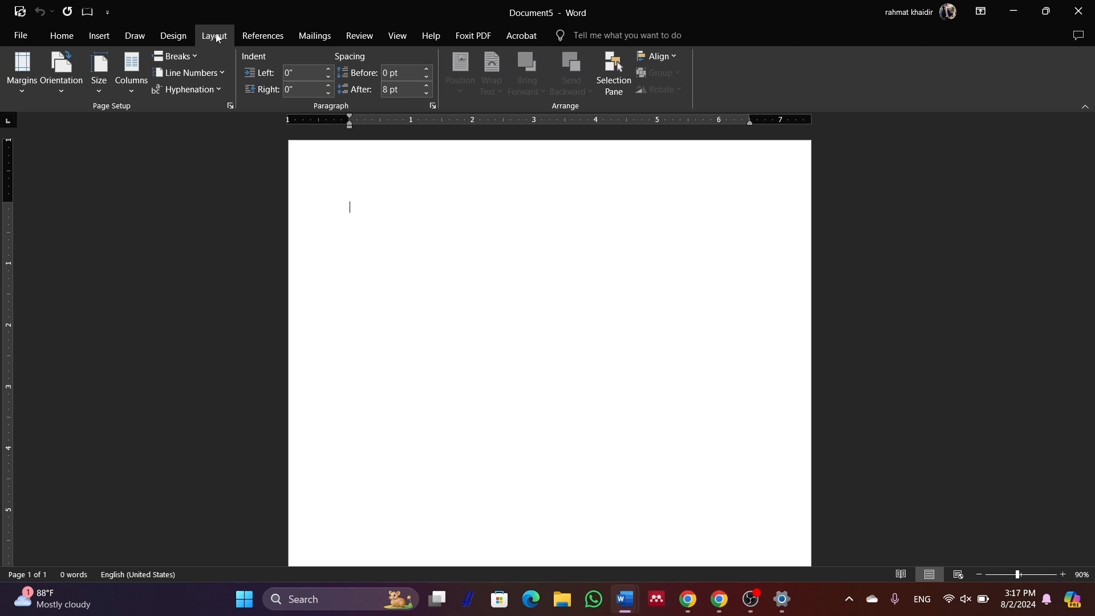
pyautogui.click(100, 66)
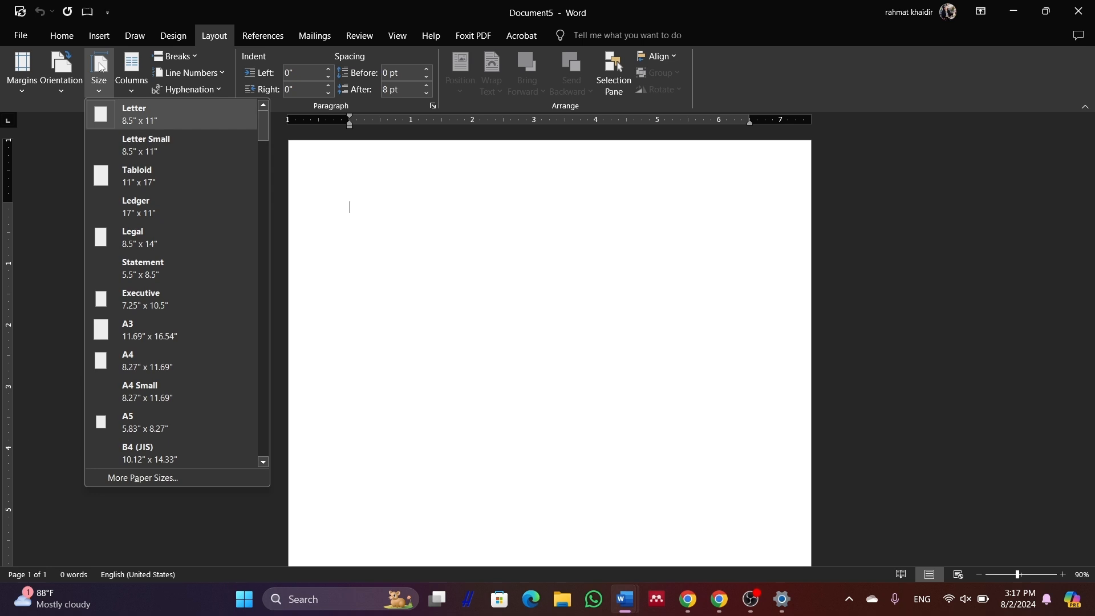
pyautogui.click(132, 370)
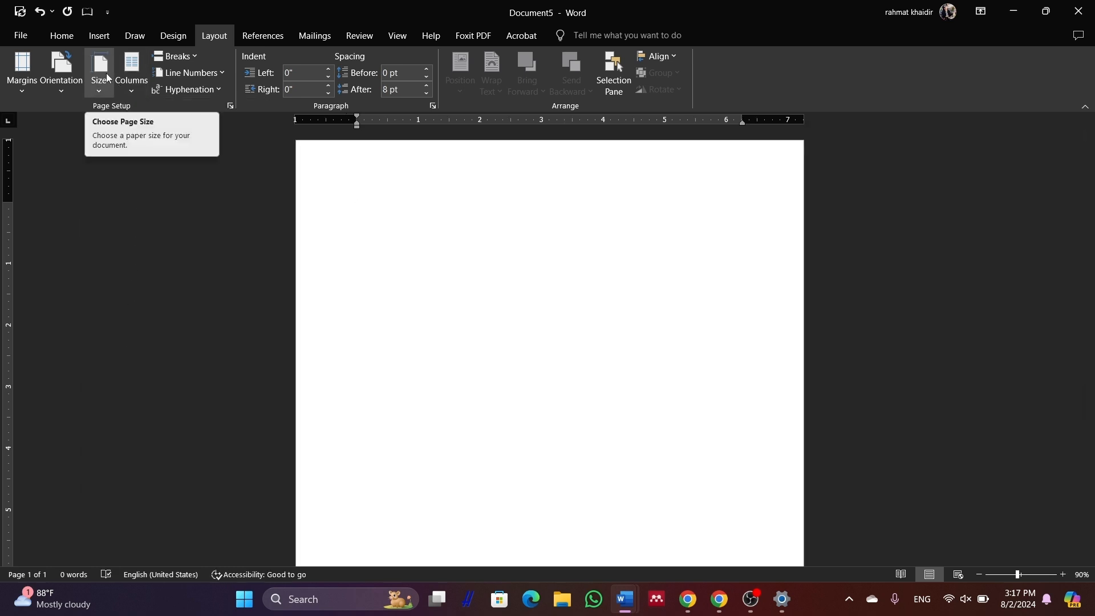
pyautogui.click(66, 76)
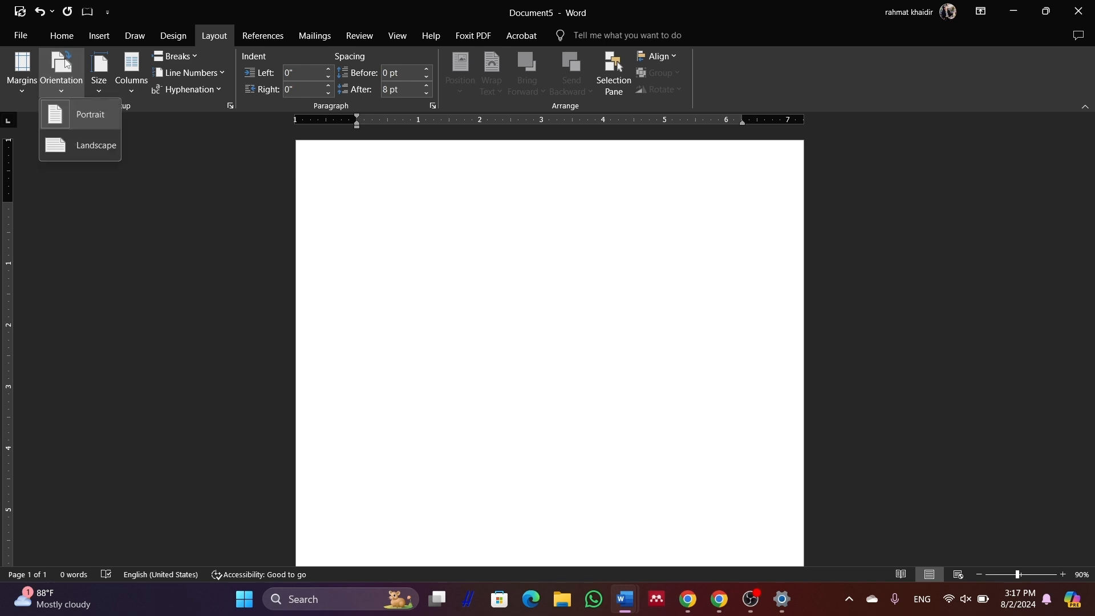
pyautogui.click(95, 114)
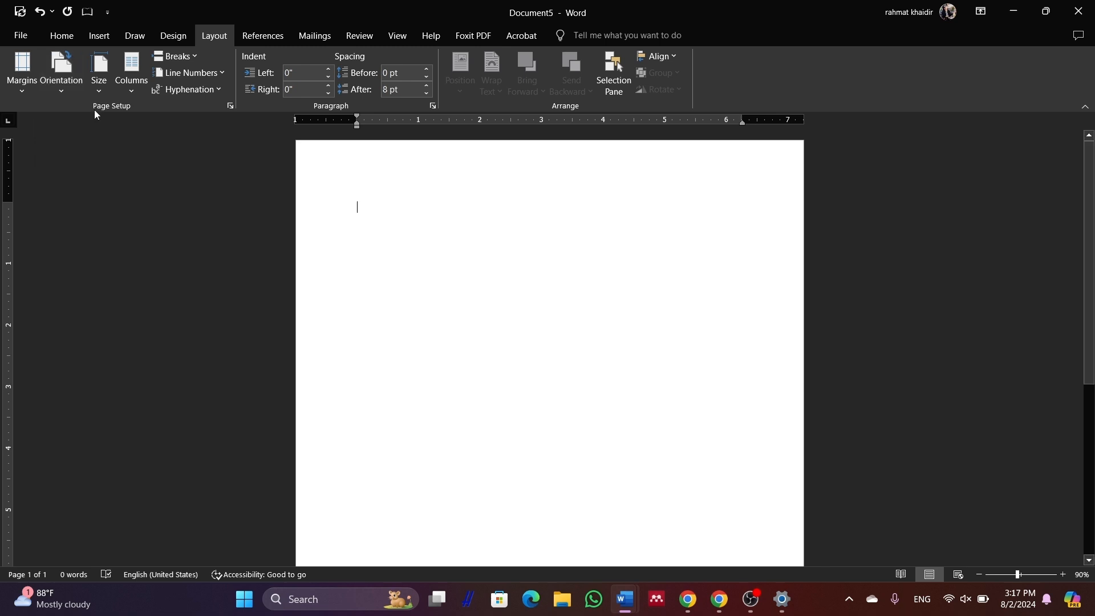
pyautogui.click(26, 80)
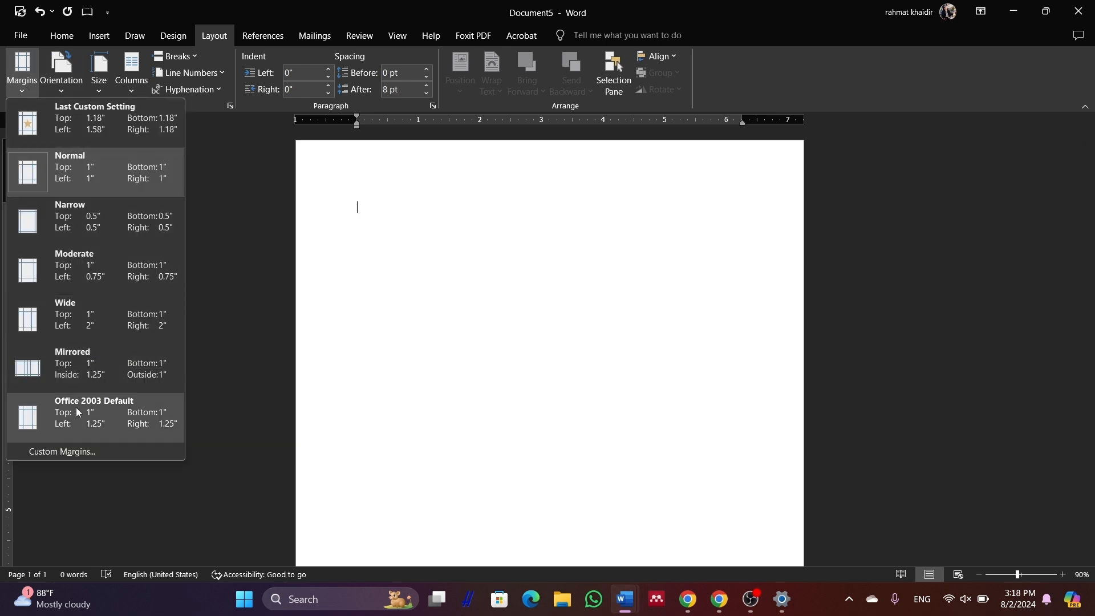
# Enter custom margins of top 3 cm, left 4 cm, bottom 3 cm and right 3 cm
pyautogui.click(74, 450)
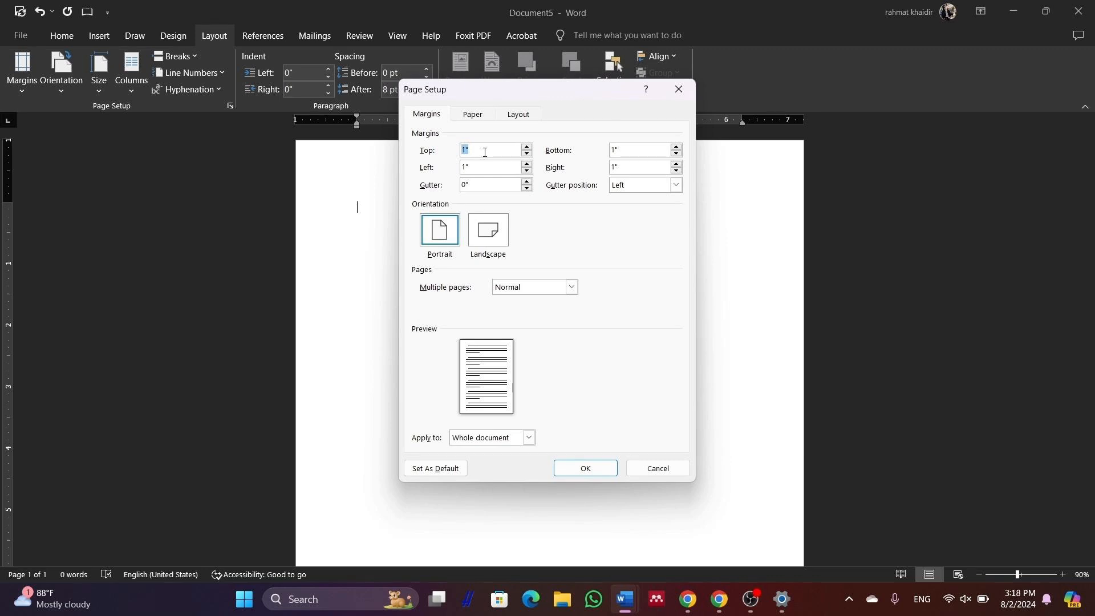
pyautogui.write('3 cm')
pyautogui.click(499, 164)
pyautogui.press('BackSpace')
pyautogui.press('BackSpace')
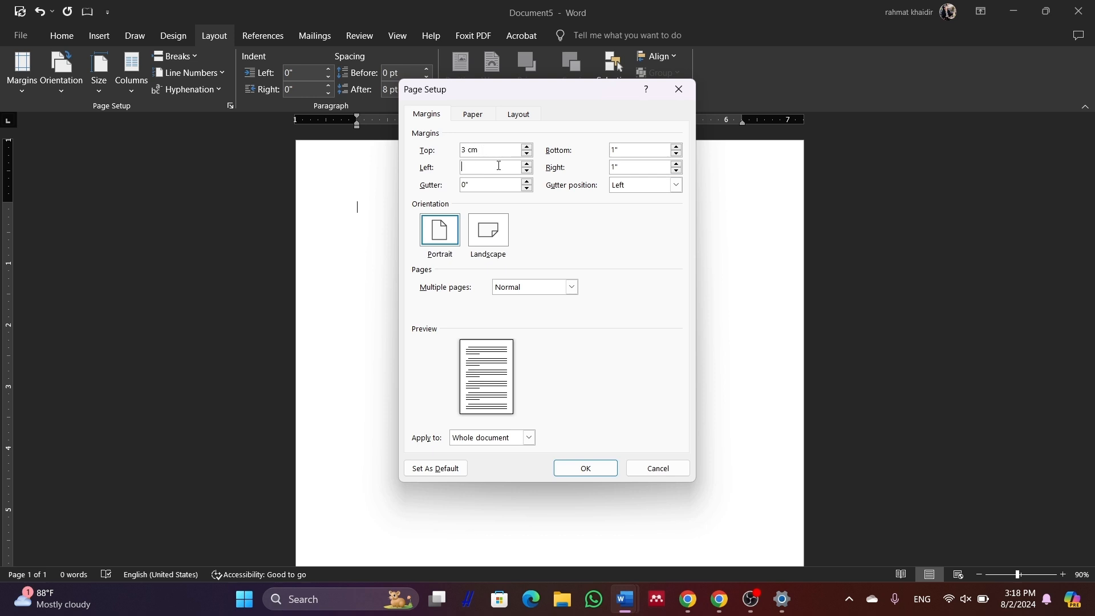
pyautogui.write('4')
pyautogui.write('cm')
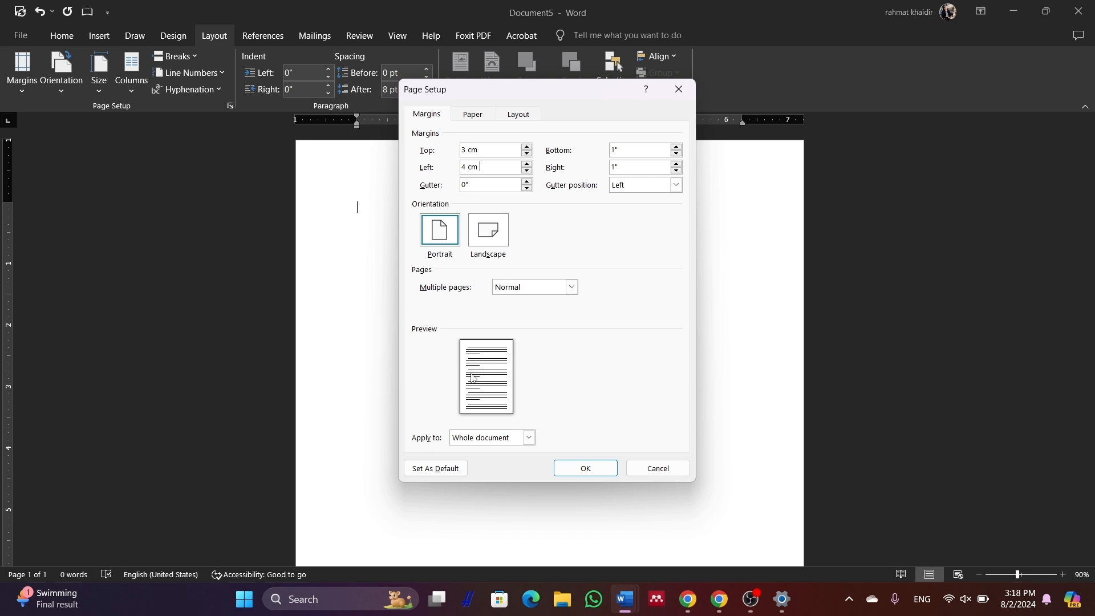
pyautogui.click(621, 151)
pyautogui.press('BackSpace')
pyautogui.press('BackSpace')
pyautogui.write('3 cm')
pyautogui.click(646, 168)
pyautogui.press('BackSpace')
pyautogui.press('BackSpace')
pyautogui.write('3 cm')
pyautogui.click(573, 468)
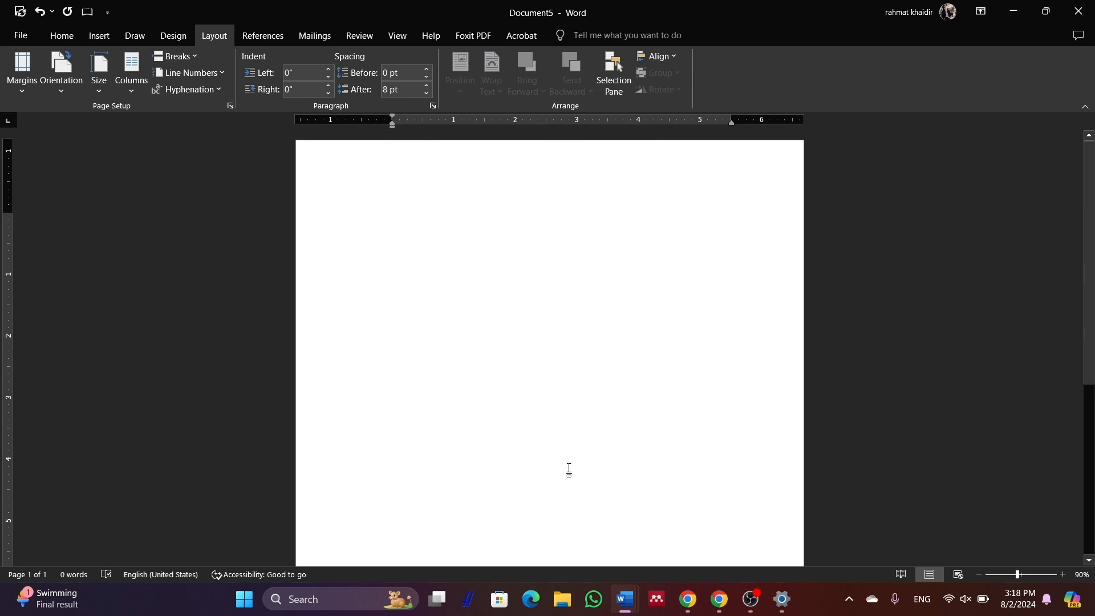
# Format the text as Times New Roman, size 12, with 1.5 line spacing
pyautogui.click(56, 37)
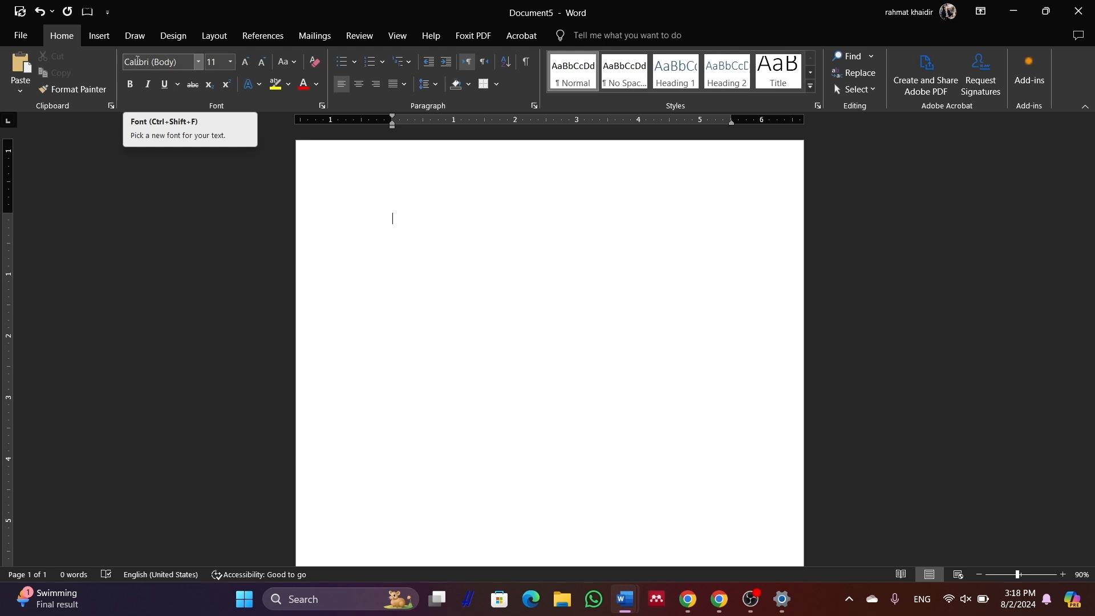
pyautogui.click(198, 62)
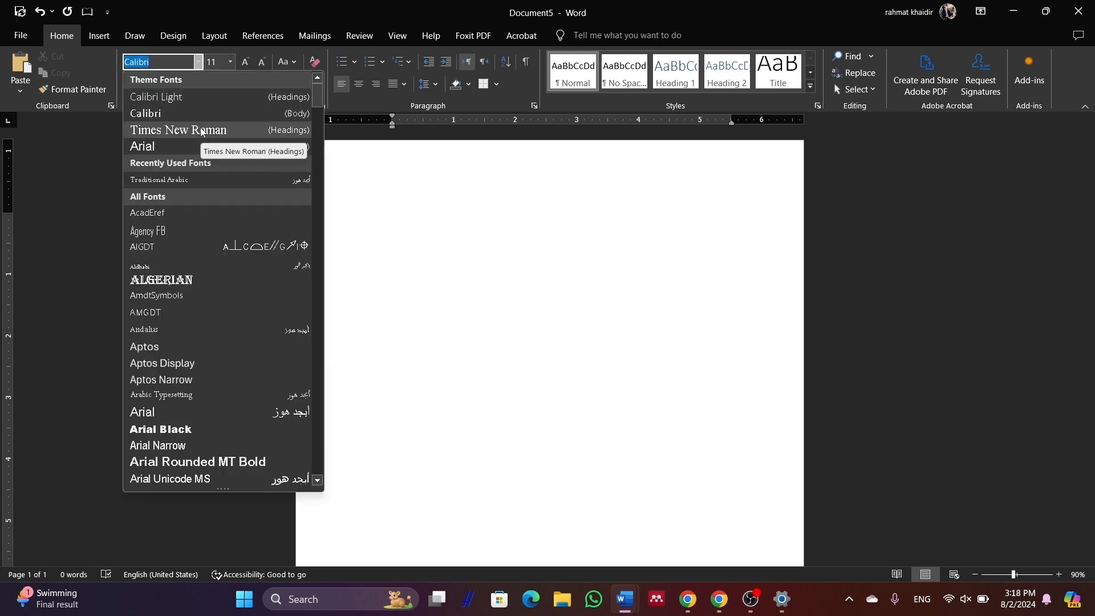
pyautogui.press('Escape')
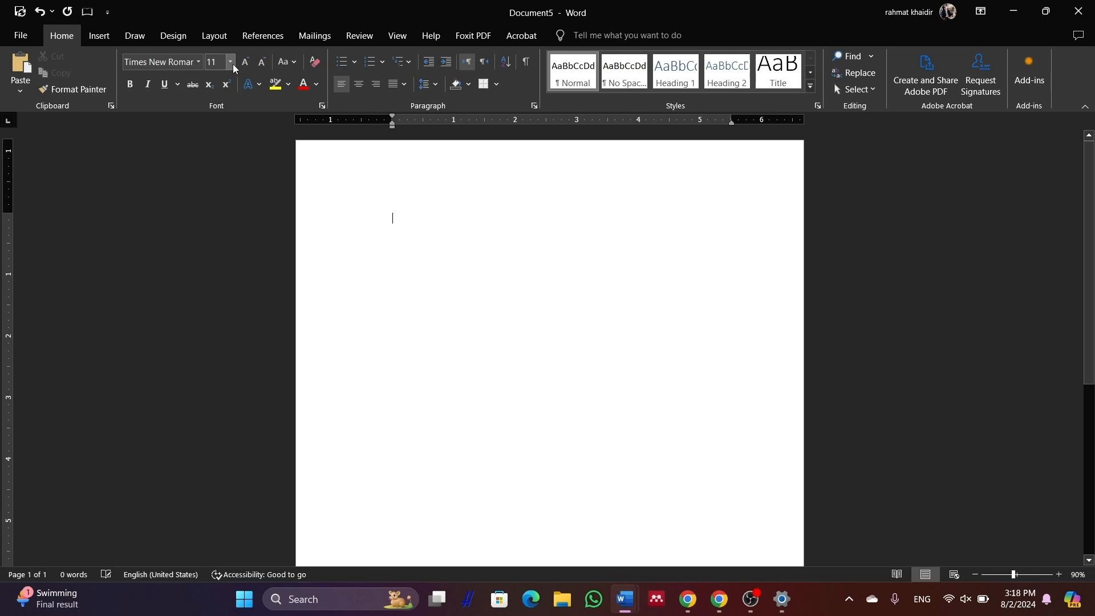
pyautogui.click(231, 62)
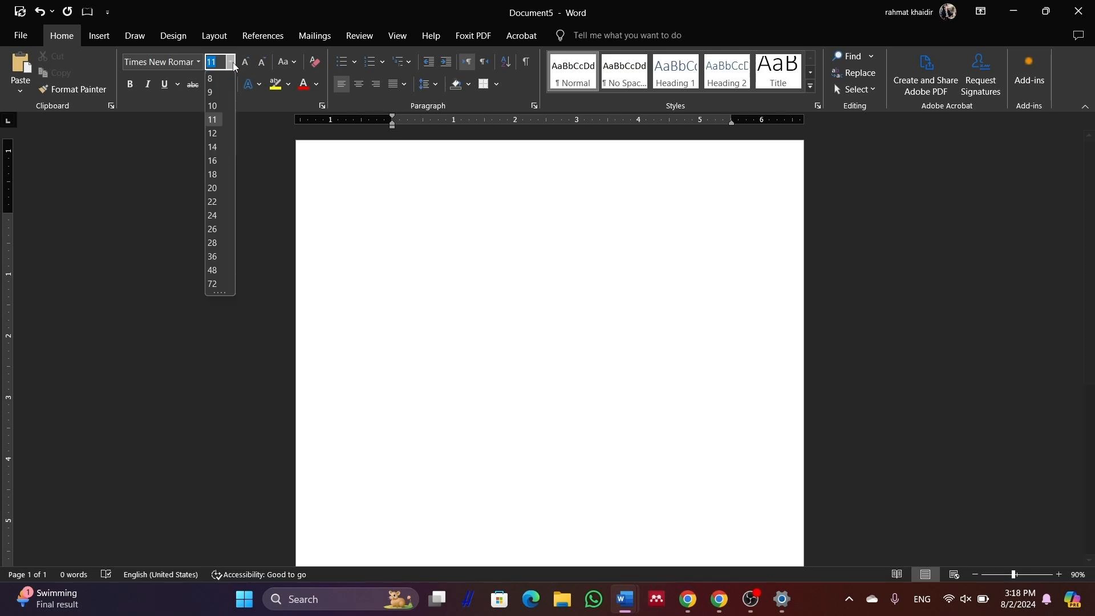
pyautogui.click(213, 136)
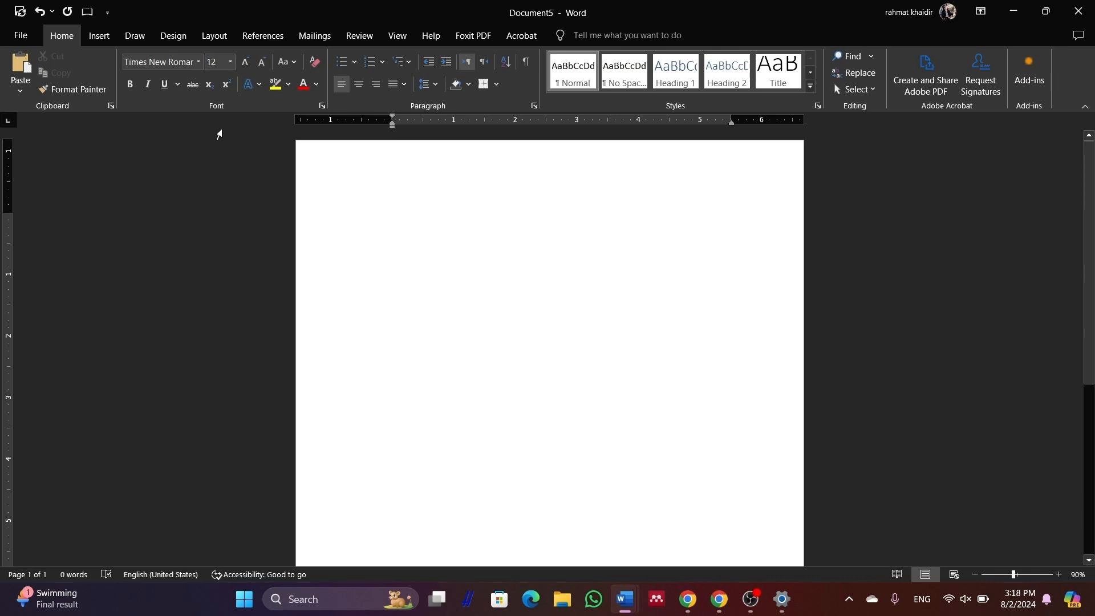
pyautogui.click(436, 85)
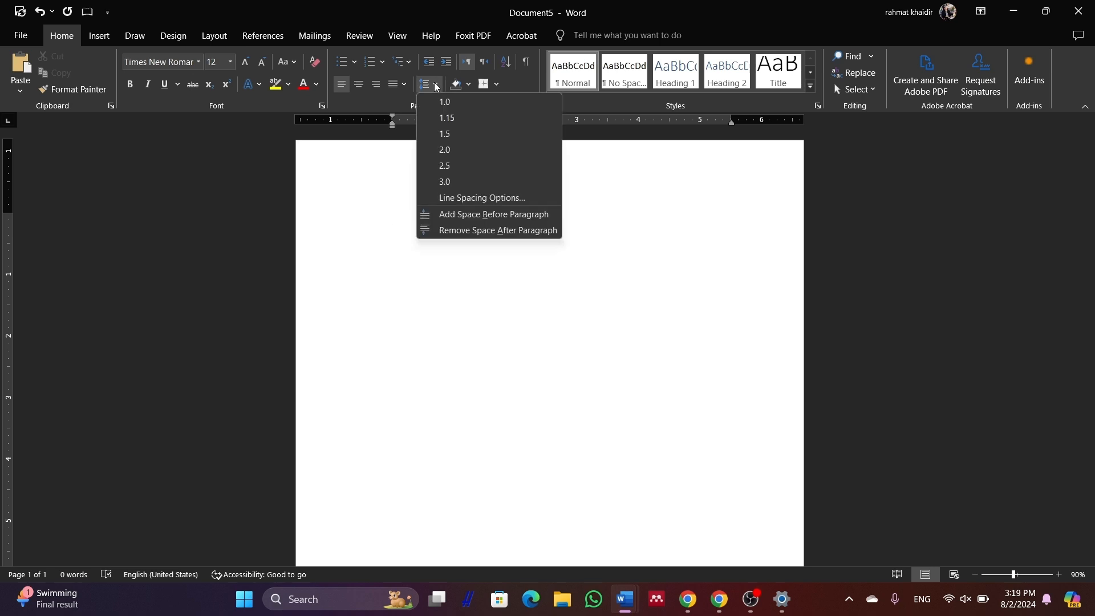
pyautogui.click(459, 133)
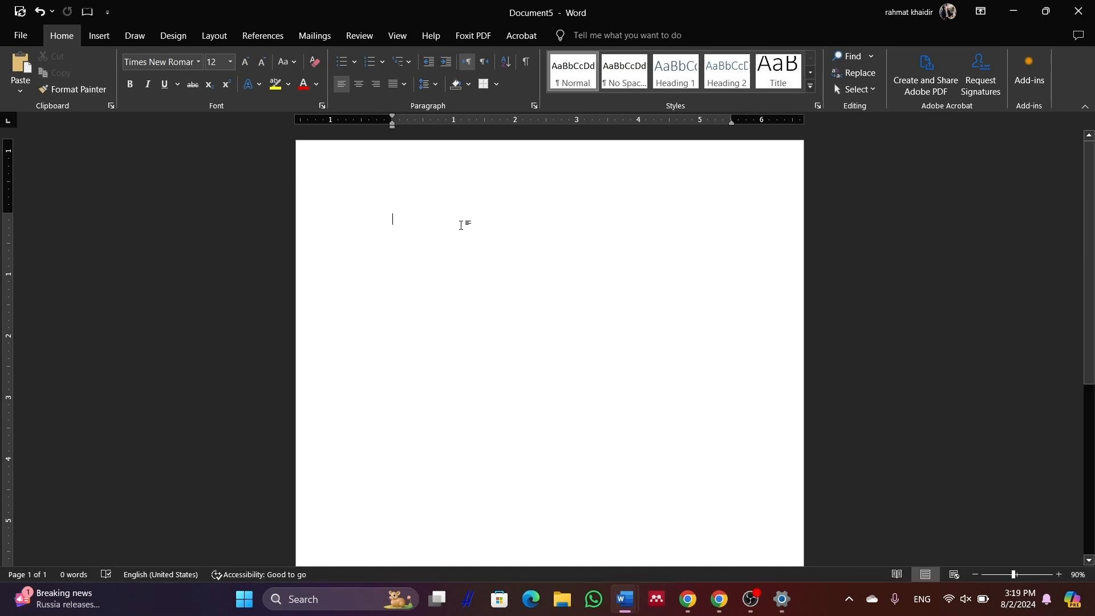
# Paste the 'PENERAPAN MODEL PEMBELAJARAN READING GUIDE…' title and start a new line below
pyautogui.write('PENERAPAN MODEL PEMBELAJARAN READING GUIDE DALAM MENINGKATKAN KEMAMPUAN MEMAHAMI ISI BACAAN TERHADAP SISWA KELAS IV MIN 42 BIREUEN PADA MATA PELAJ RAN AKIDAH AKHLAK')
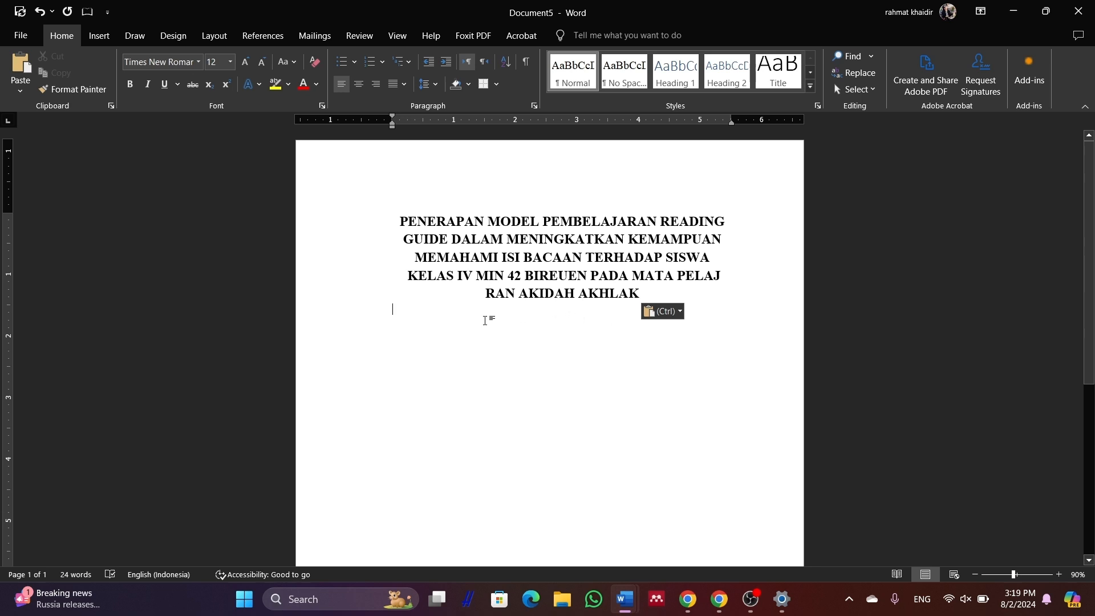
pyautogui.press('Return')
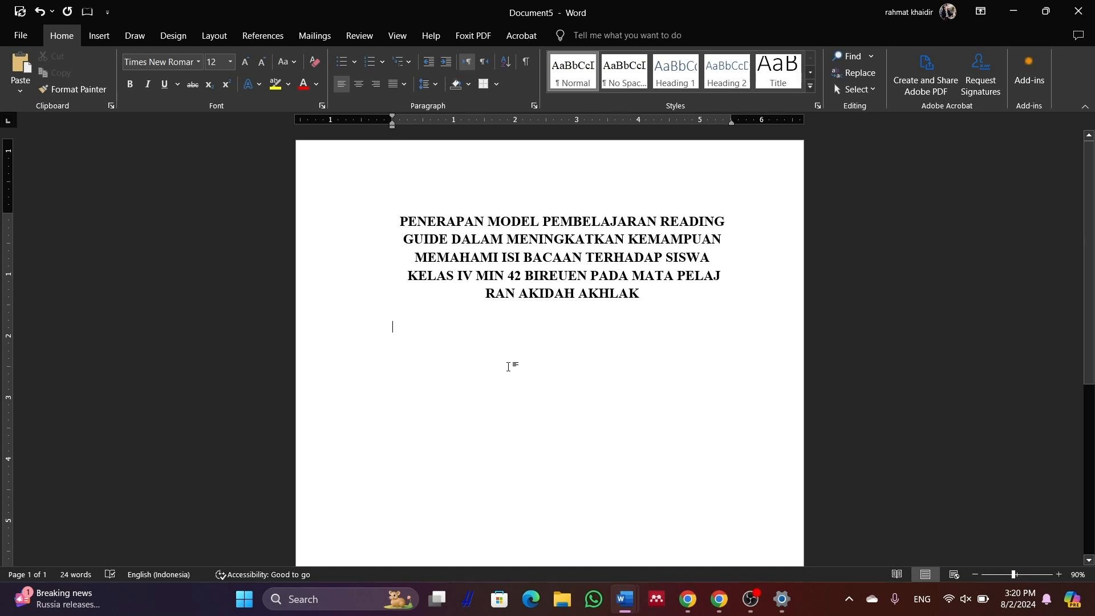
# Type 'di susun oleh :' with the author's name and student ID in parentheses
pyautogui.write('di')
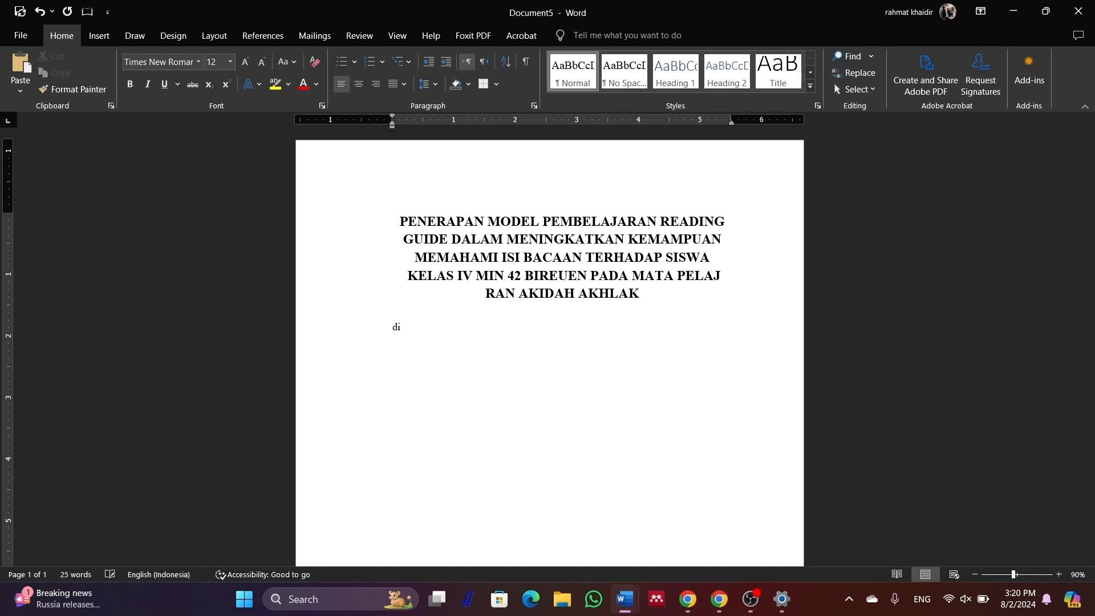
pyautogui.write(' susun ')
pyautogui.write('oleh')
pyautogui.write(' :')
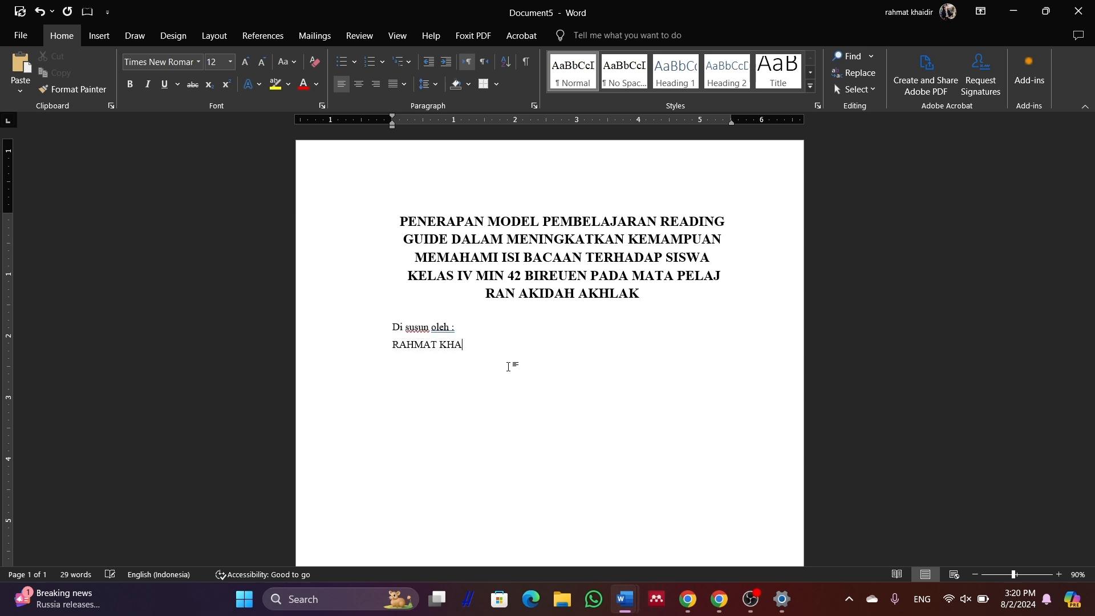
pyautogui.press('Return')
pyautogui.write('(123456789)')
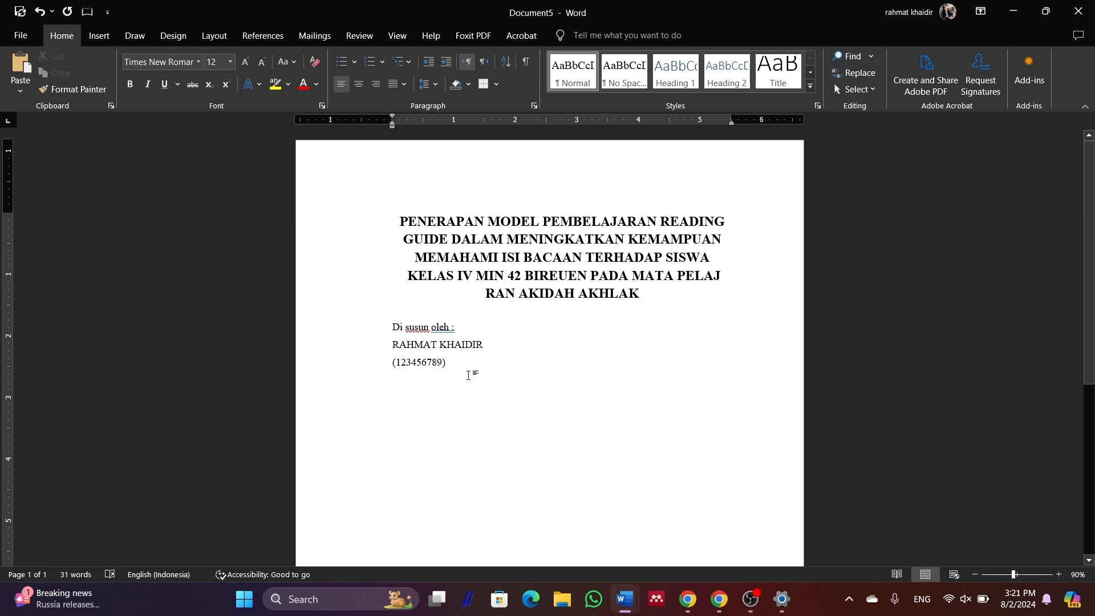
# Centre and bold the three author lines, then add an empty line beneath them
pyautogui.moveTo(465, 372); pyautogui.dragTo(395, 333)
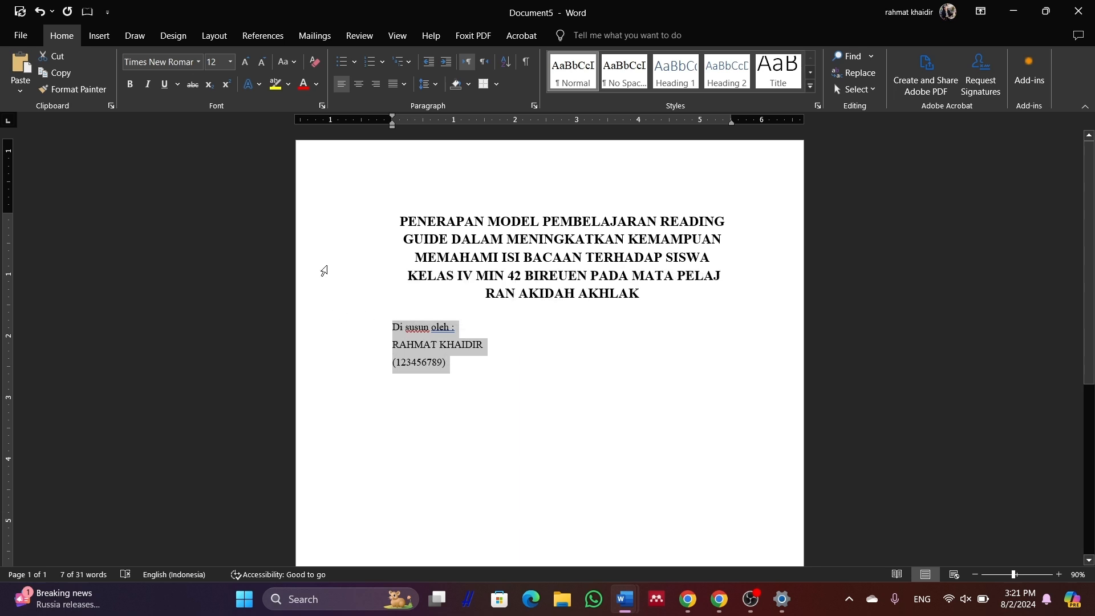
pyautogui.click(361, 85)
pyautogui.hotkey('ctrl', 'b')
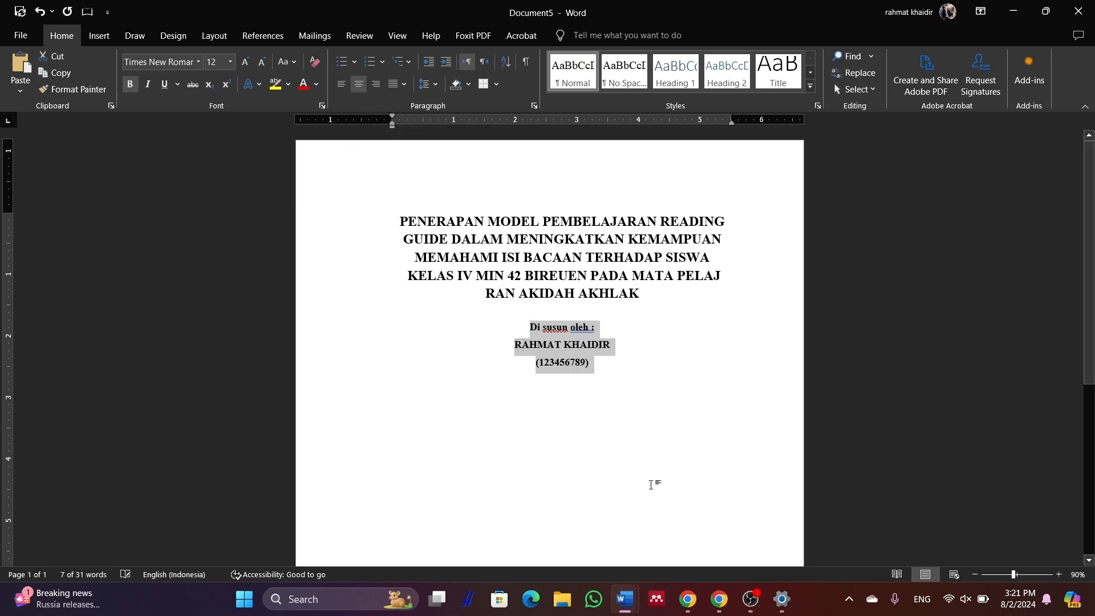
pyautogui.click(641, 391)
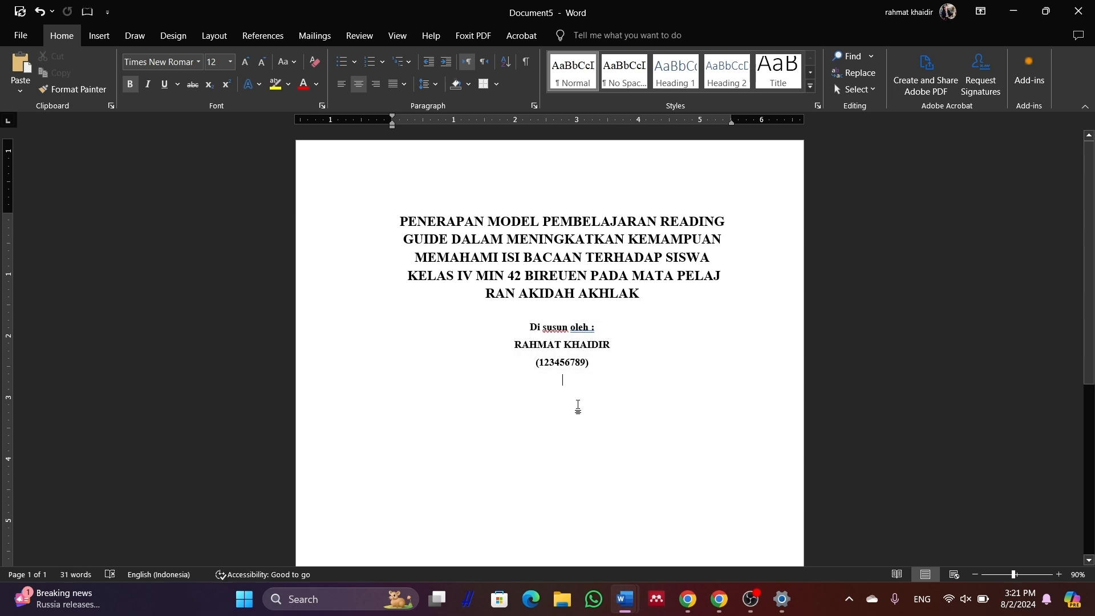
pyautogui.press('Return')
# Paste the IAIN Lhokseumawe logo with a blank line above it and a new centred line below
pyautogui.hotkey('ctrl', 'v')
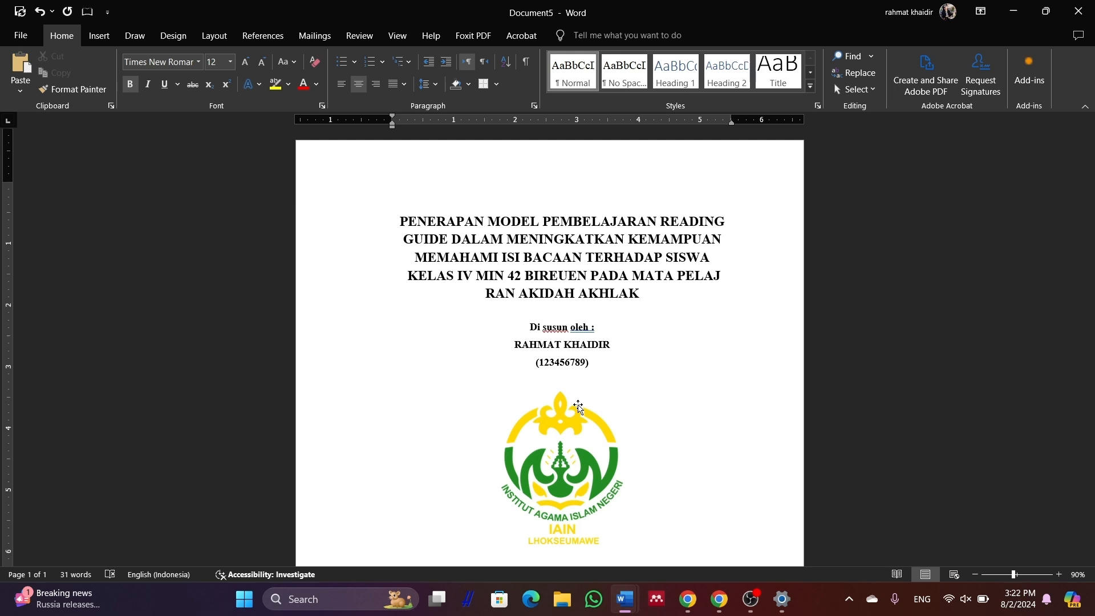
pyautogui.scroll(-2, 577, 405)
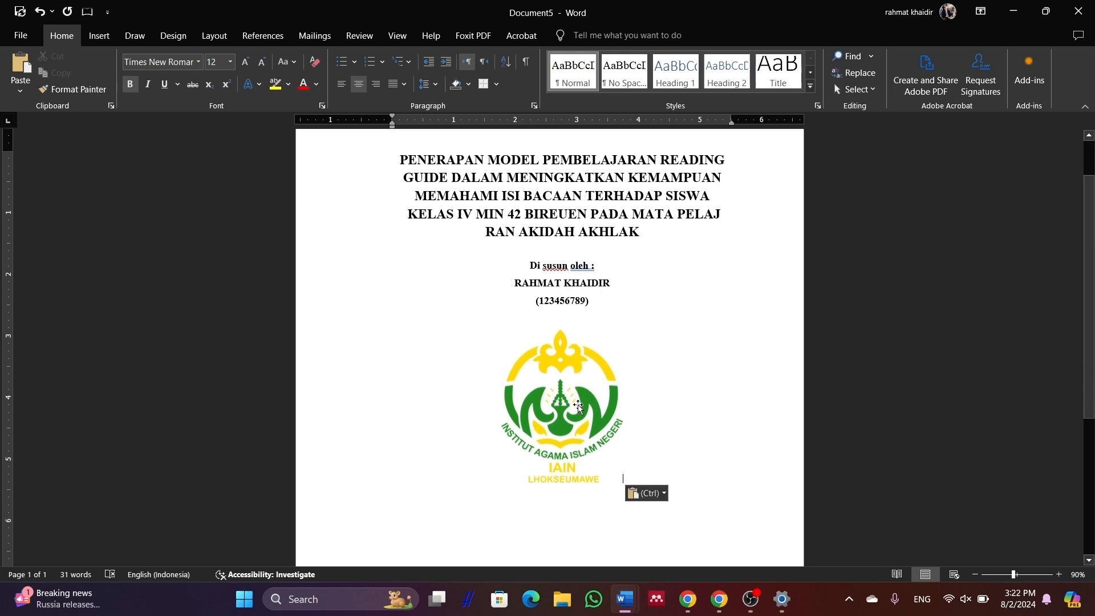
pyautogui.click(624, 309)
pyautogui.press('Return')
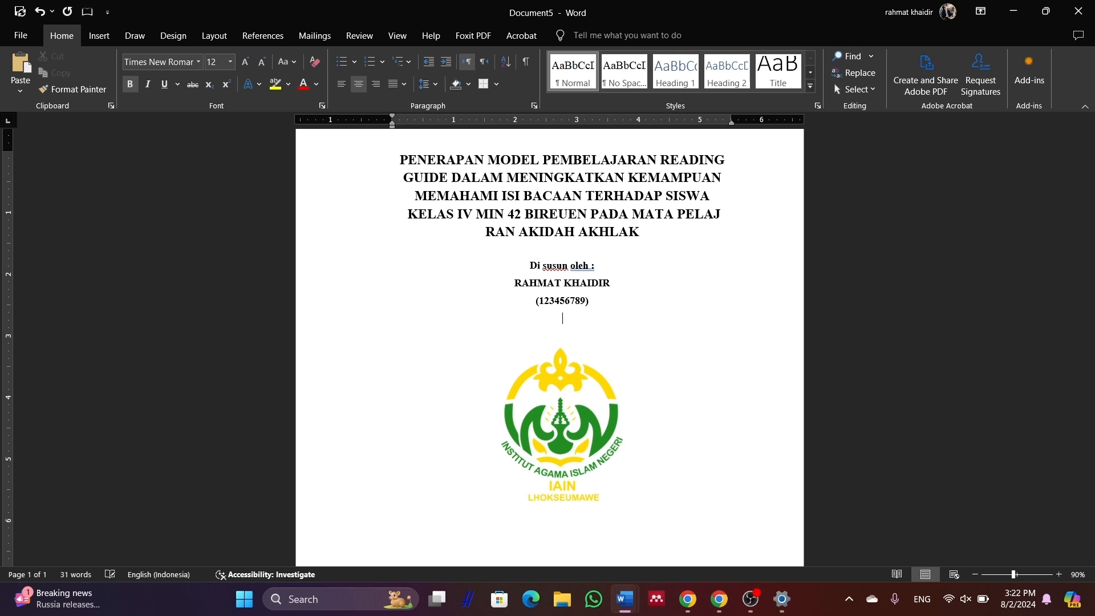
pyautogui.scroll(-3, 581, 331)
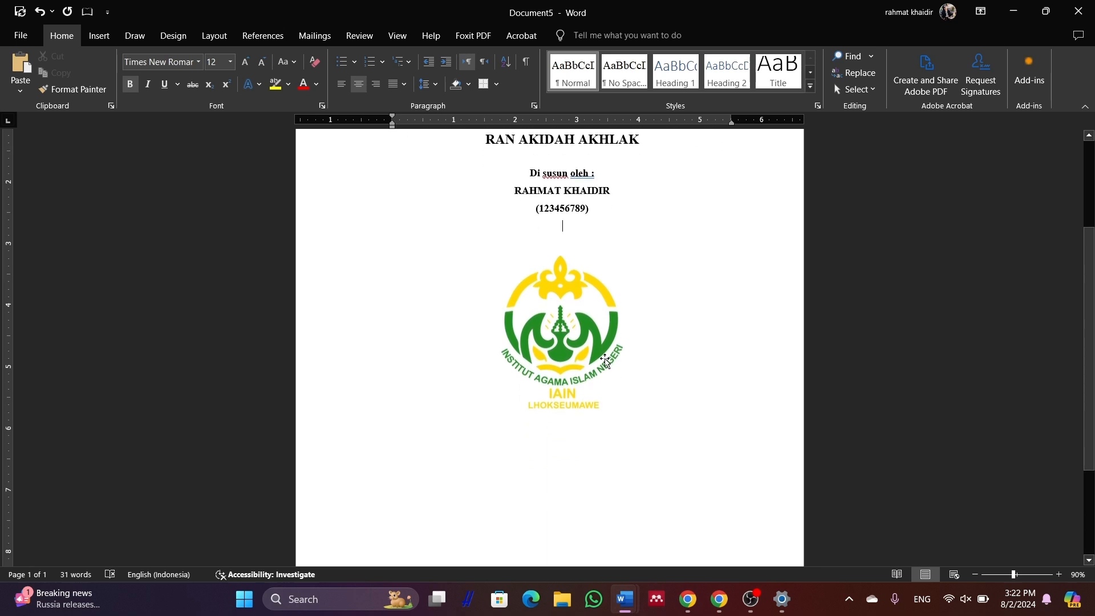
pyautogui.click(580, 331)
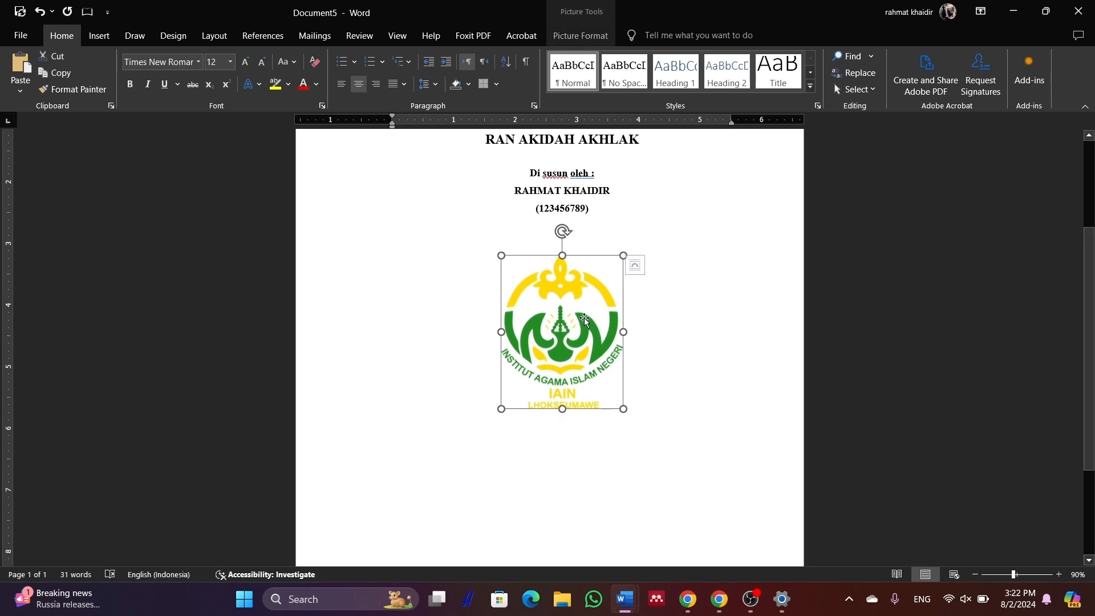
pyautogui.click(713, 393)
pyautogui.scroll(-2, 673, 405)
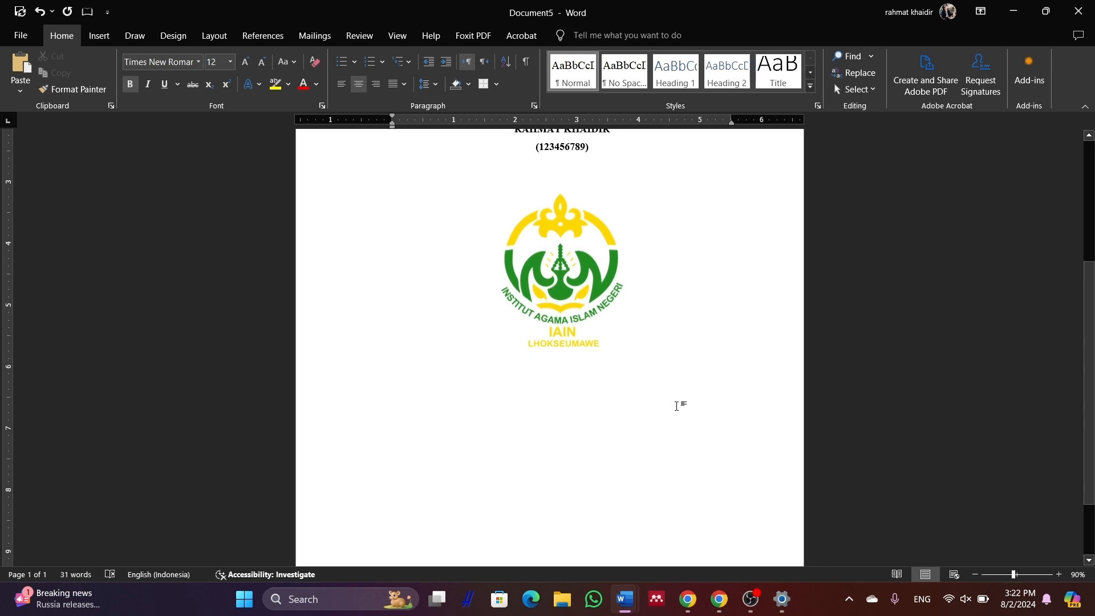
pyautogui.press('Return')
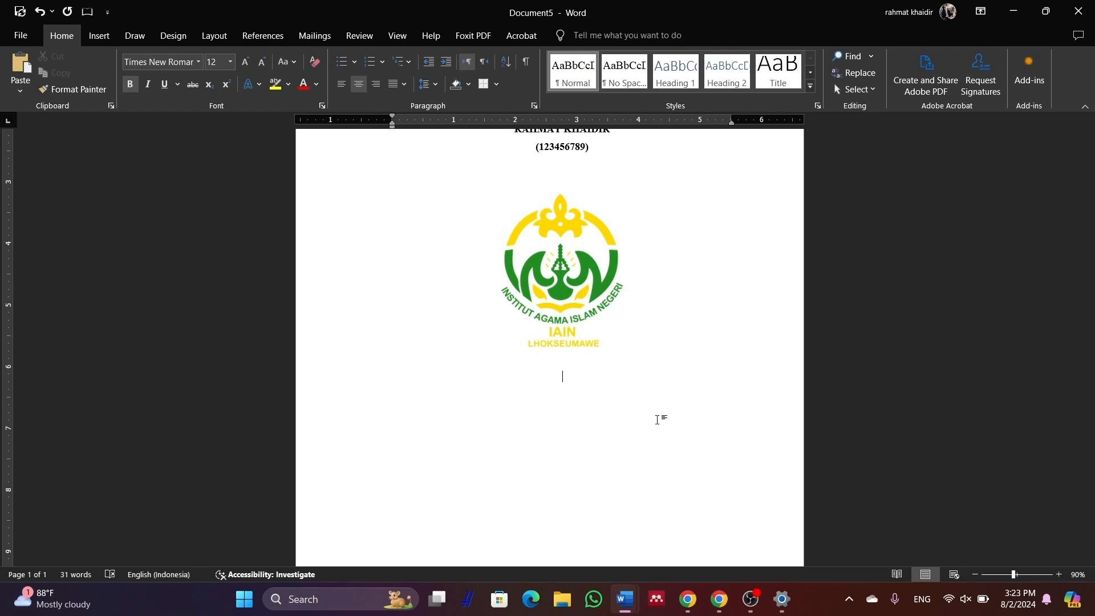
# Type 'Dosen pengampu:' followed by the lecturer's name and M.Ag degree on the next line
pyautogui.write('Dosen pengampu:')
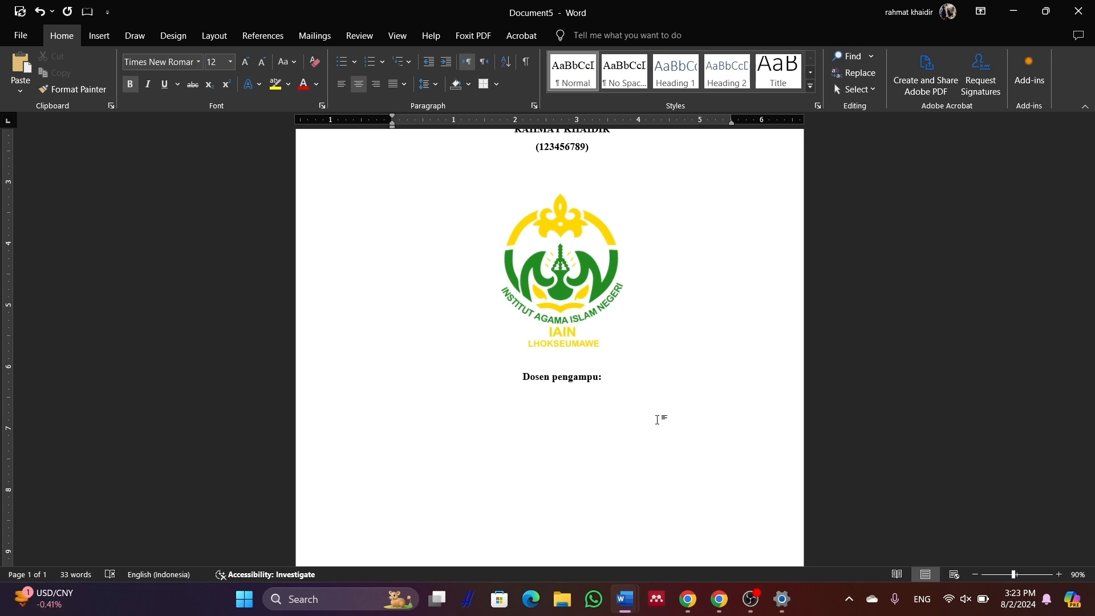
pyautogui.press('Return')
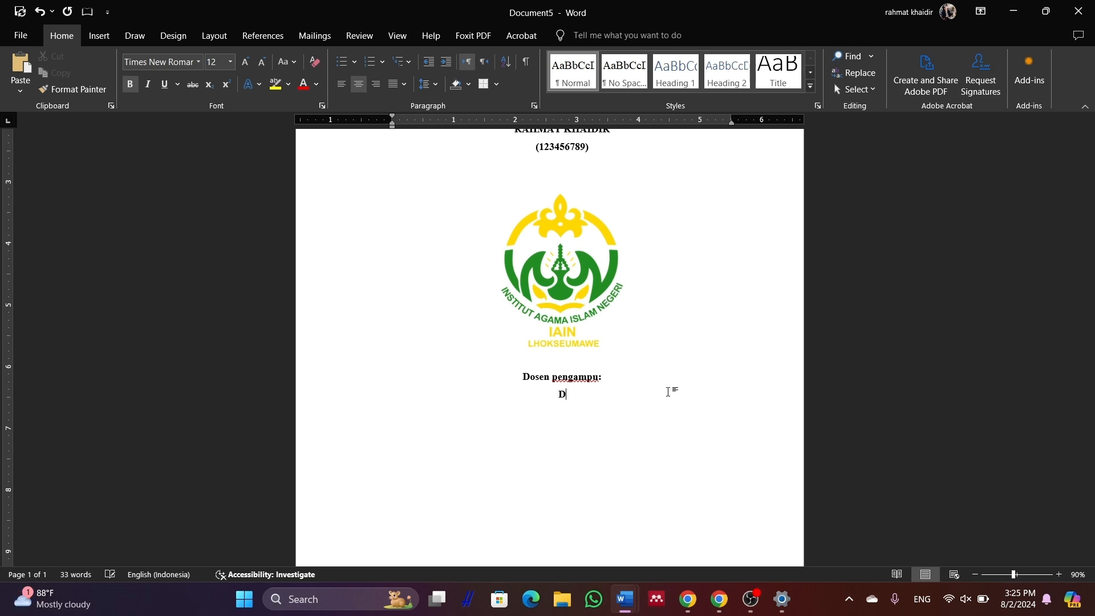
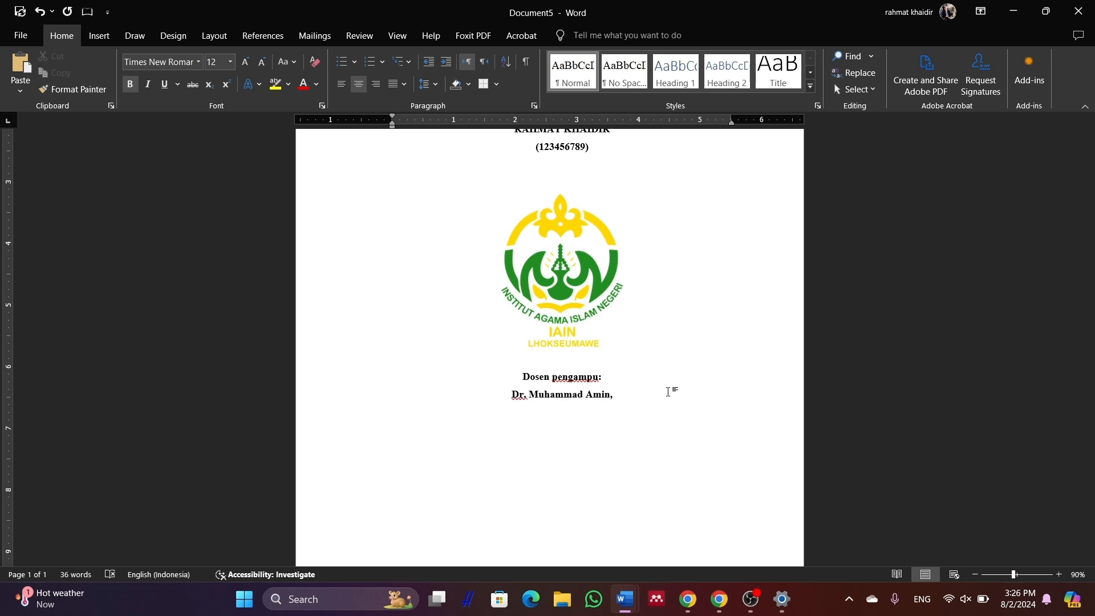
pyautogui.write('M.')
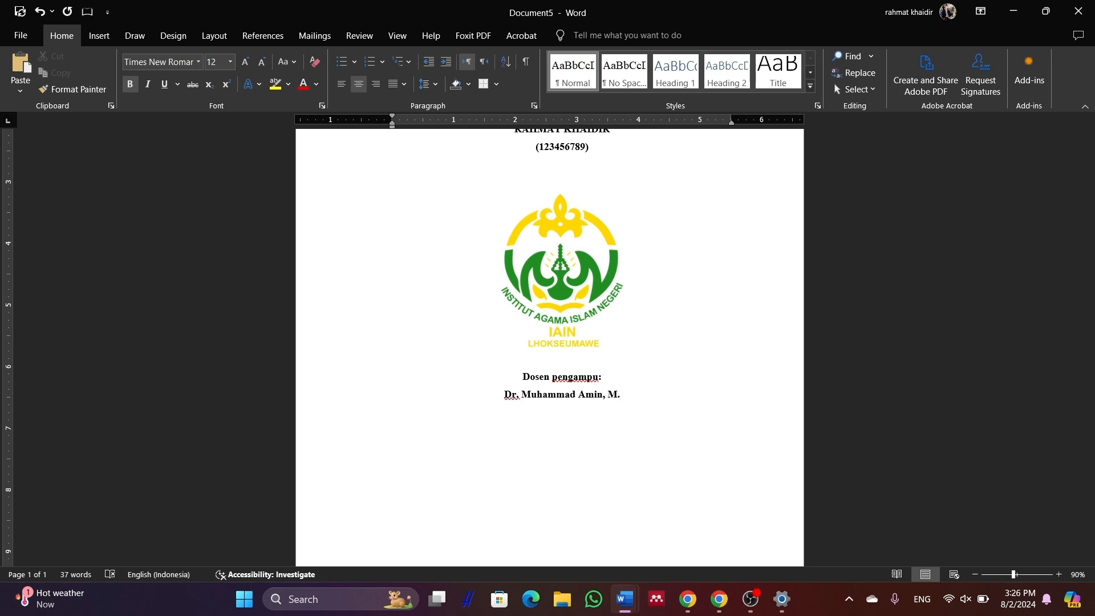
pyautogui.write('Ag')
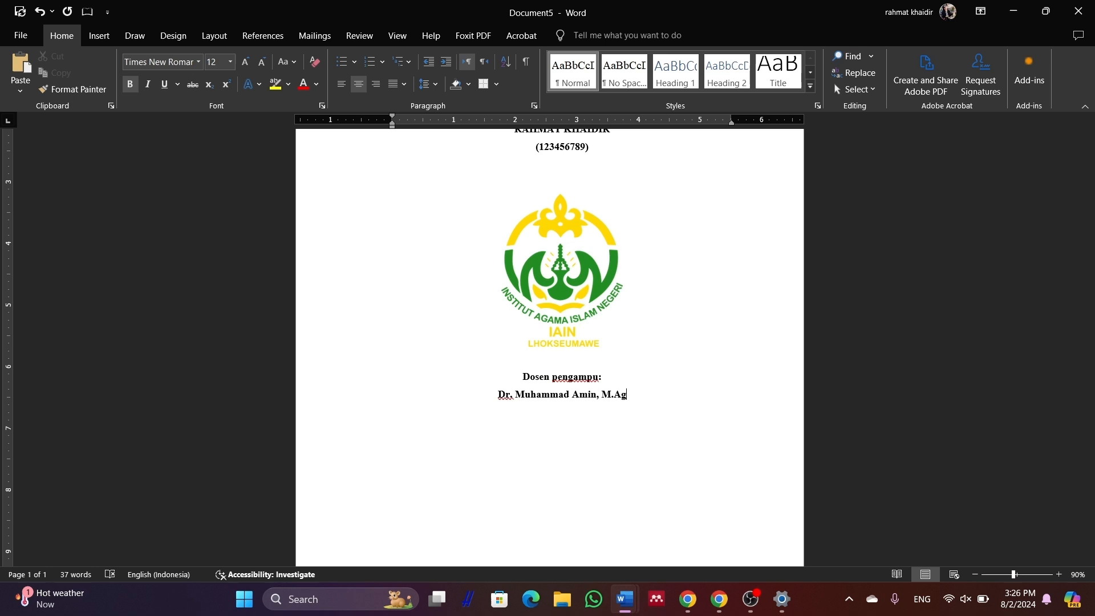
pyautogui.press('Return')
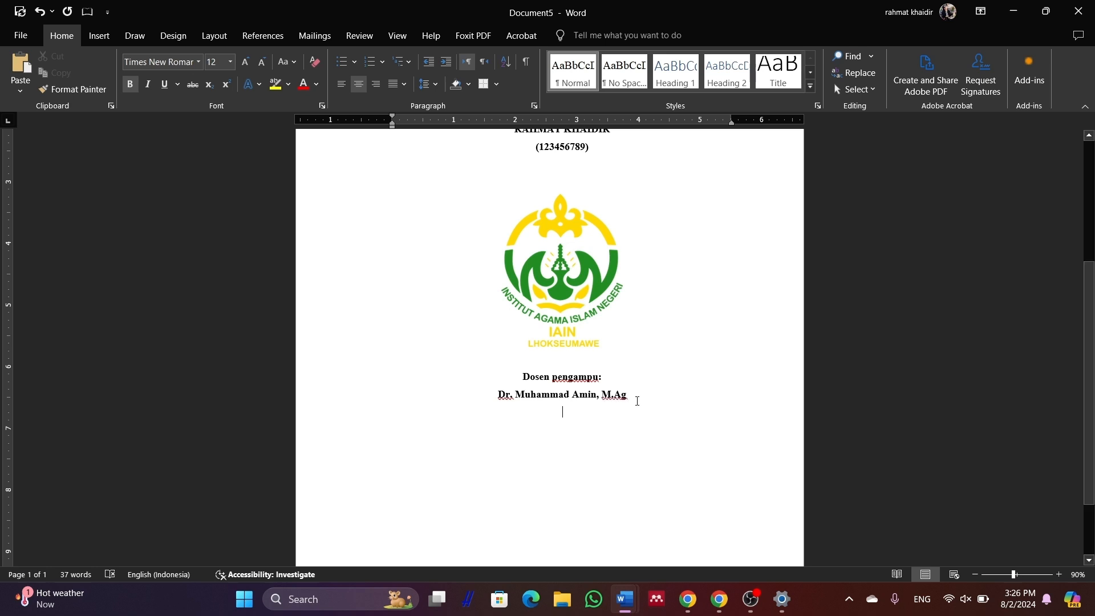
# Underline the lecturer's name and add the lecturer's NIP line beneath it
pyautogui.tripleClick(616, 397)
pyautogui.click(165, 85)
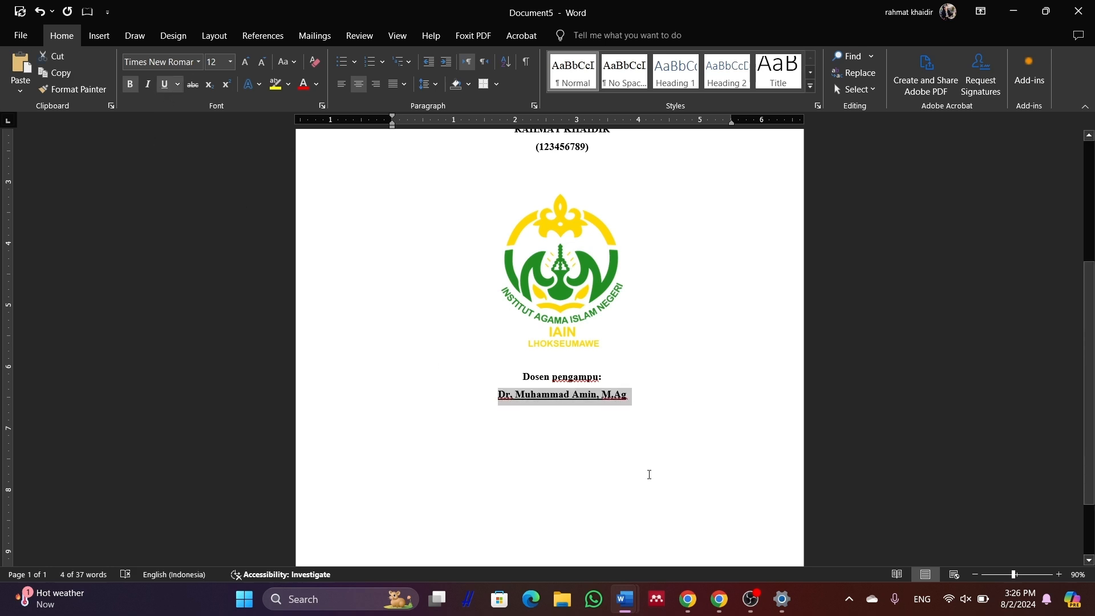
pyautogui.click(654, 406)
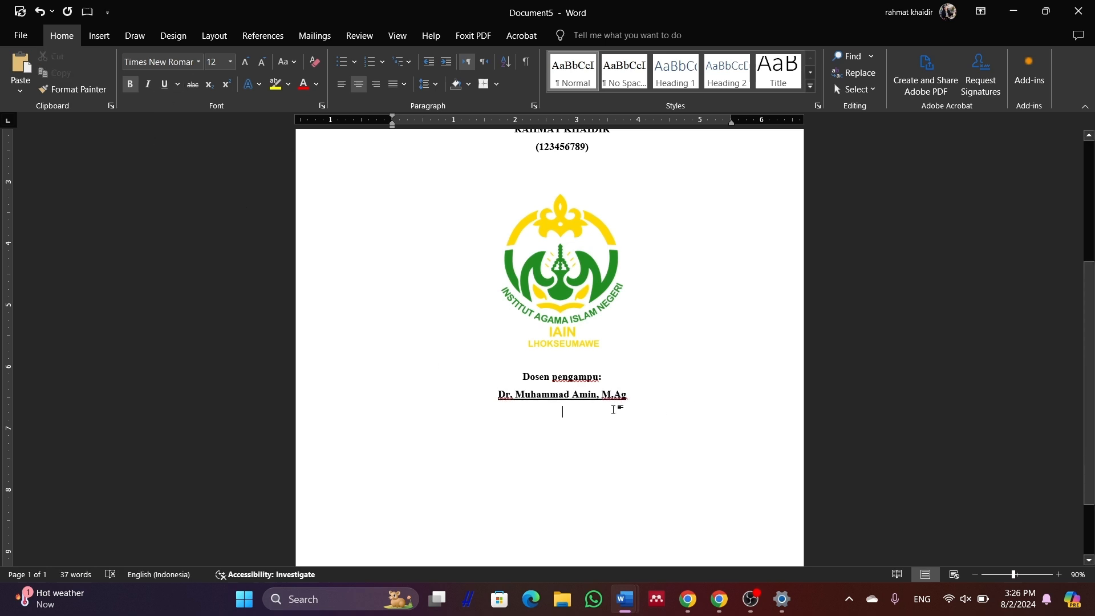
pyautogui.write('Nip')
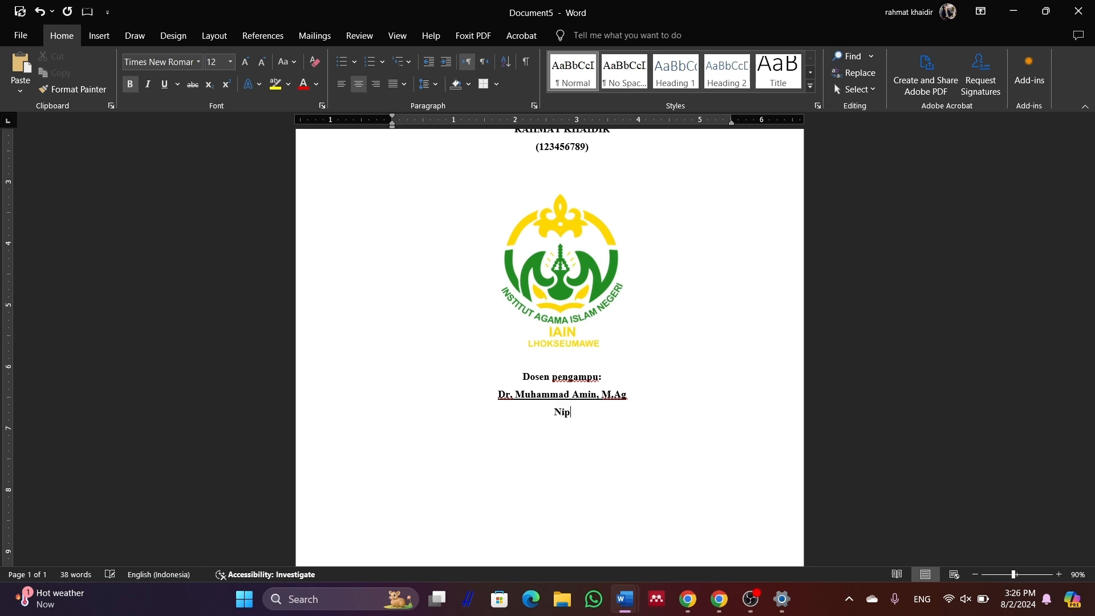
pyautogui.write(': 123456789')
pyautogui.press('Return')
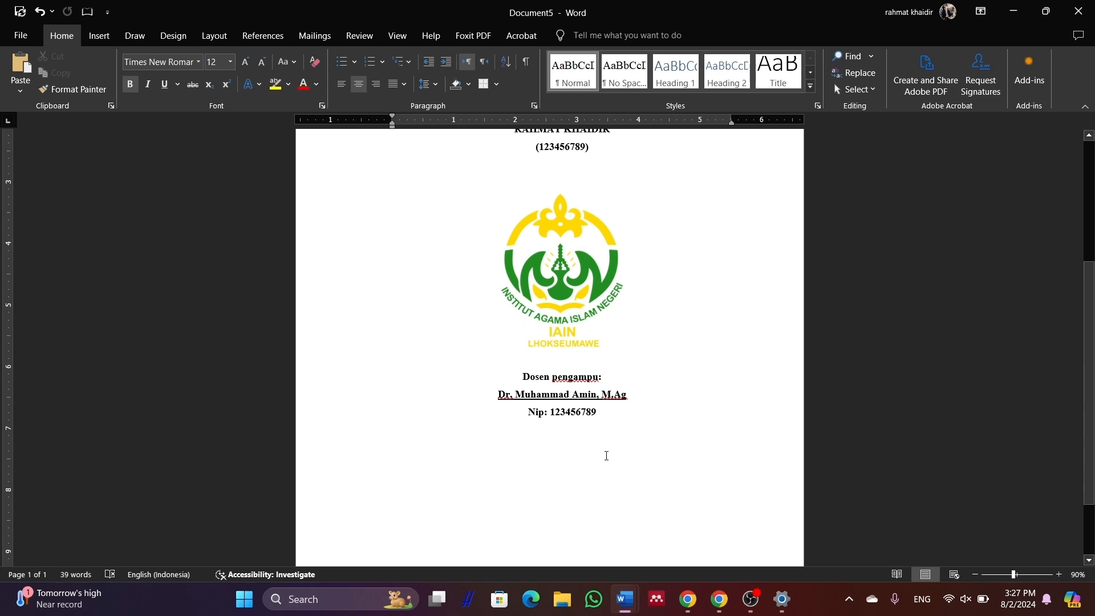
# Paste the institution and 2024 year heading below the NIP, with blank lines above it
pyautogui.press('Return')
pyautogui.write('PRODI PENDIDIKAN AGAMA ISLAM PROGRAM PASCASARJANA (PPS) INSTITUT AGAMA ISLAM NEGERI  IAIN LHOKSEUMAWE  TAHUN 2024')
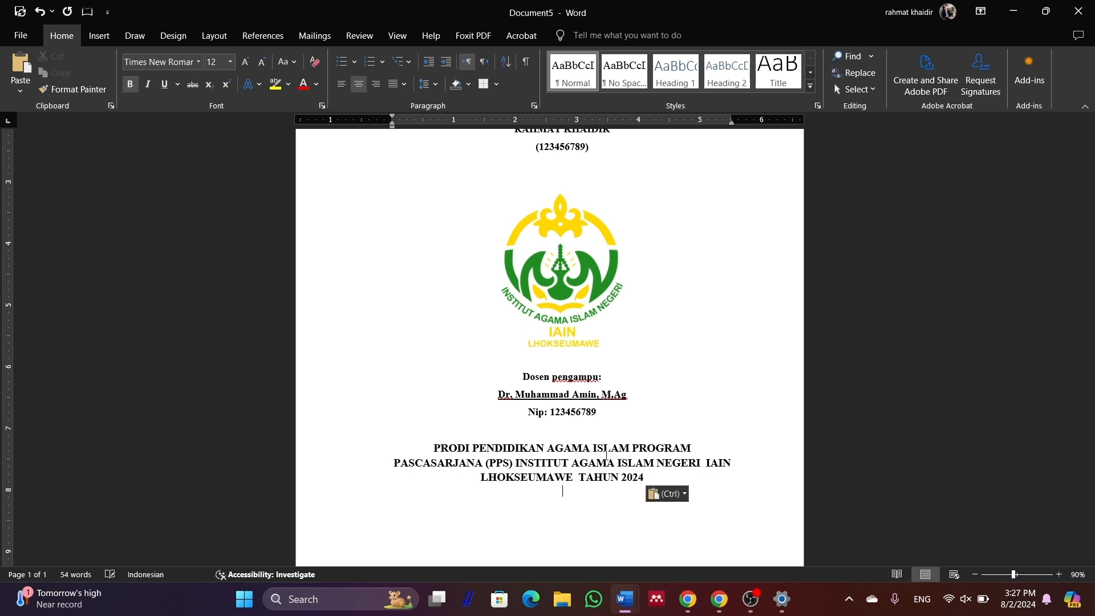
pyautogui.click(632, 424)
pyautogui.press('Return')
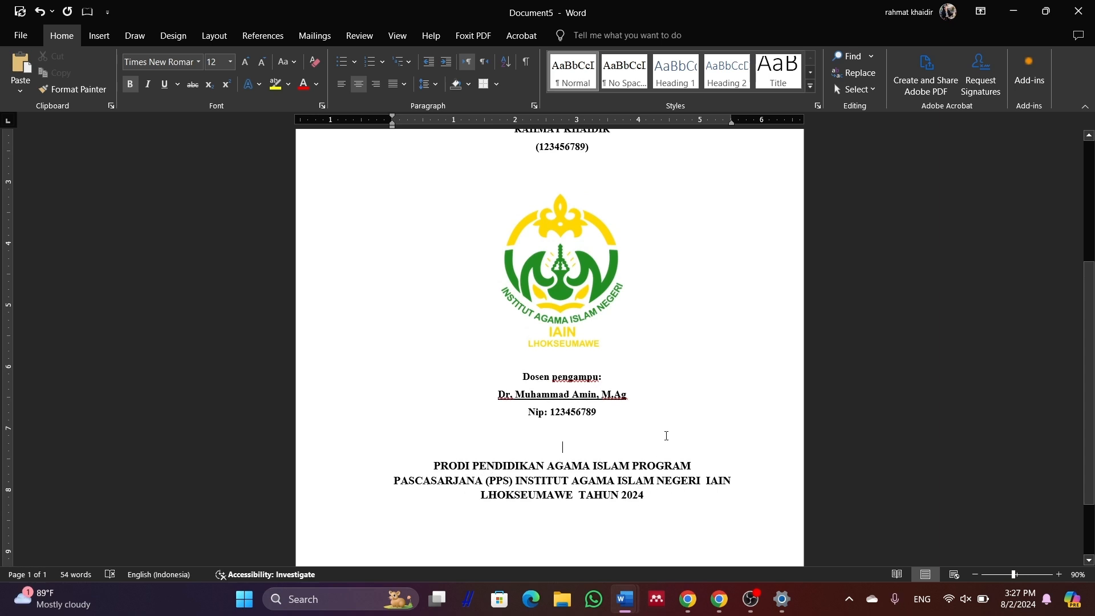
# Enlarge the title and add spacing lines below the title and above the logo
pyautogui.scroll(5, 664, 436)
pyautogui.scroll(-4, 635, 330)
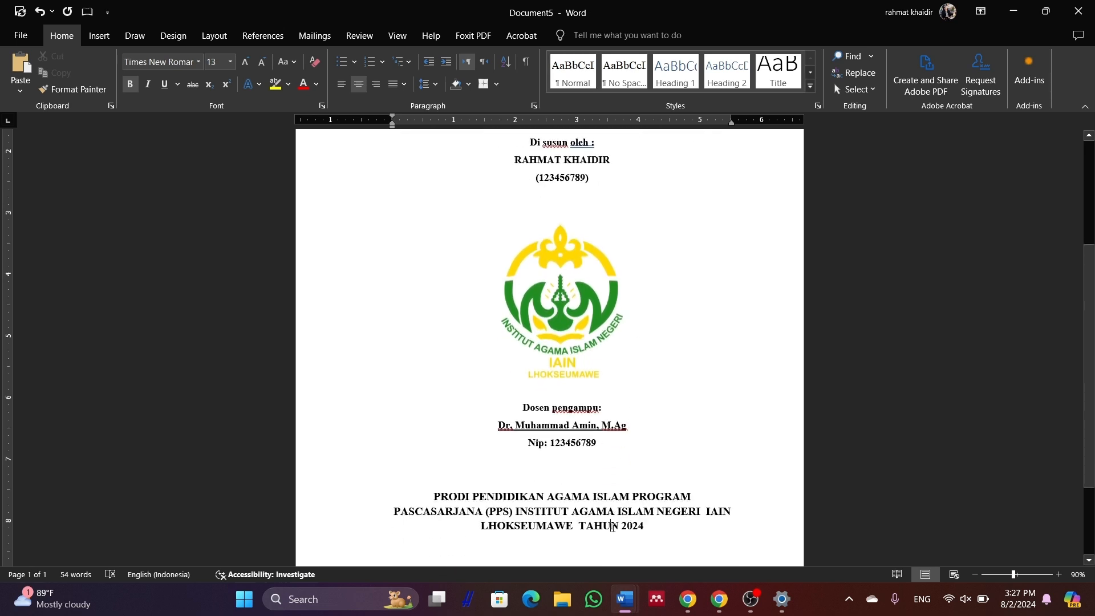
pyautogui.click(613, 510)
pyautogui.scroll(6, 621, 496)
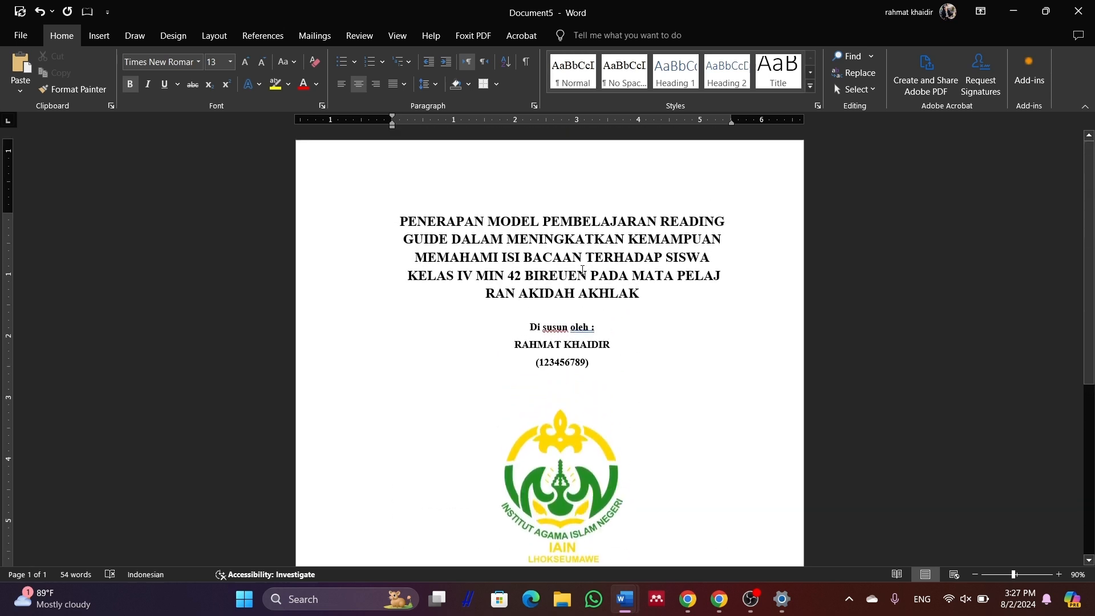
pyautogui.moveTo(640, 293); pyautogui.dragTo(535, 271)
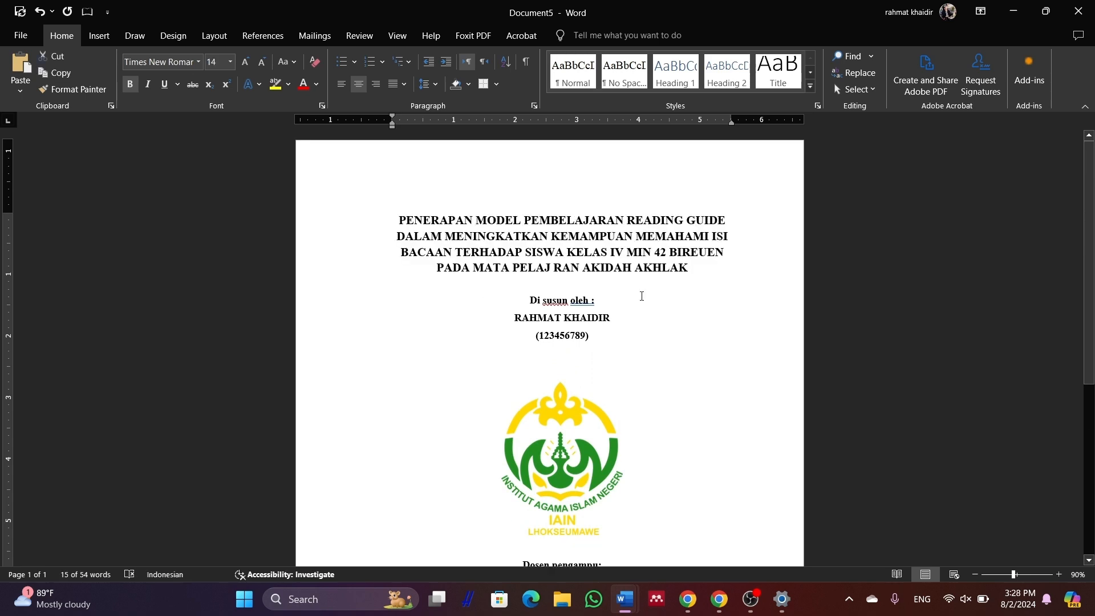
pyautogui.click(687, 274)
pyautogui.press('Return')
pyautogui.press('Return')
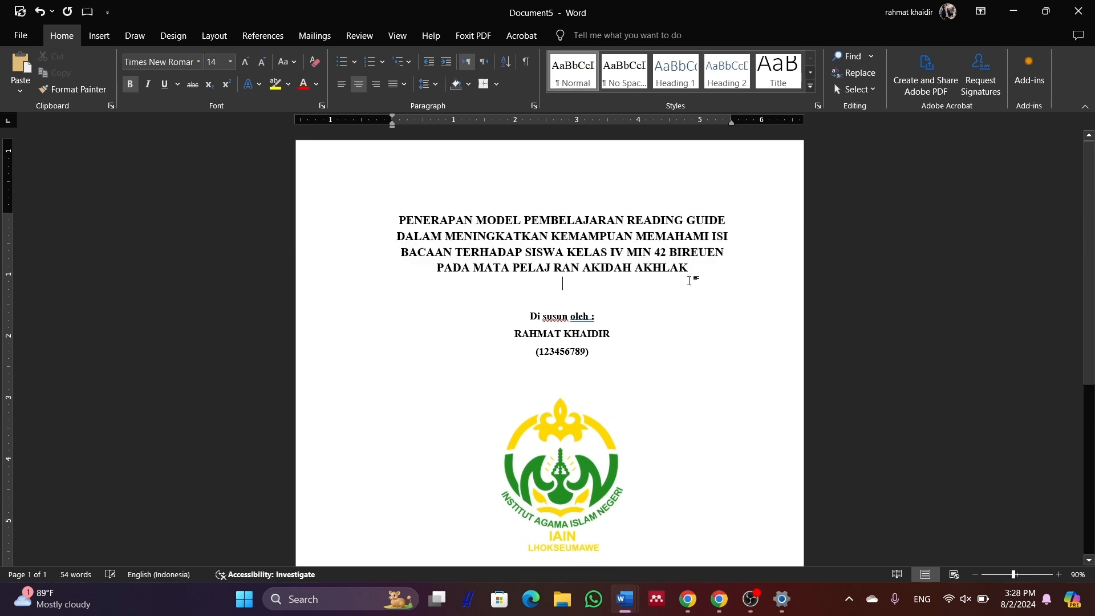
pyautogui.scroll(-5, 677, 314)
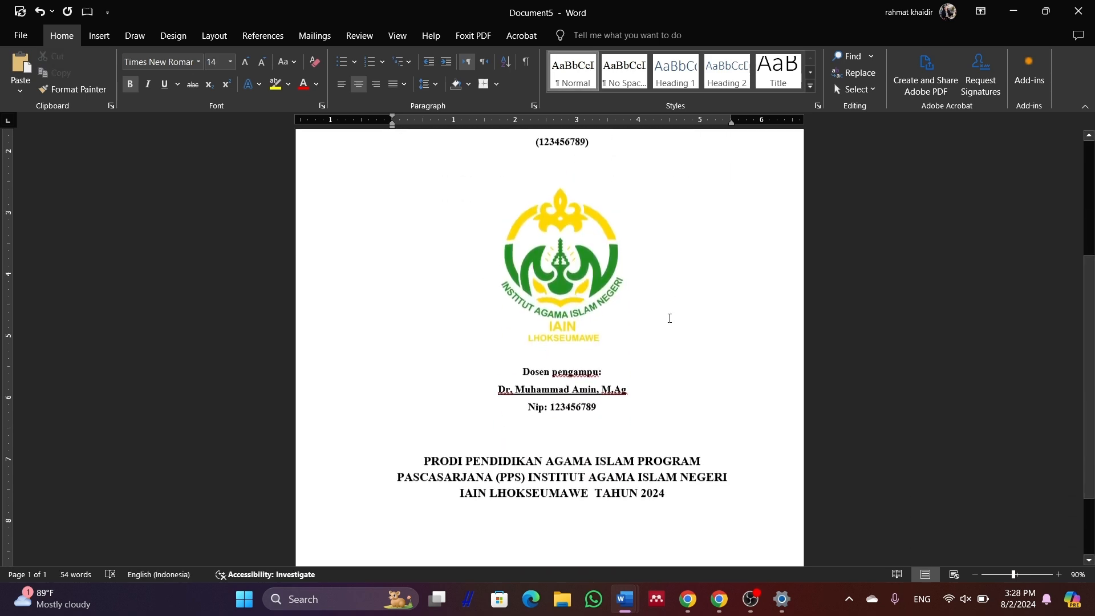
pyautogui.scroll(-1, 652, 378)
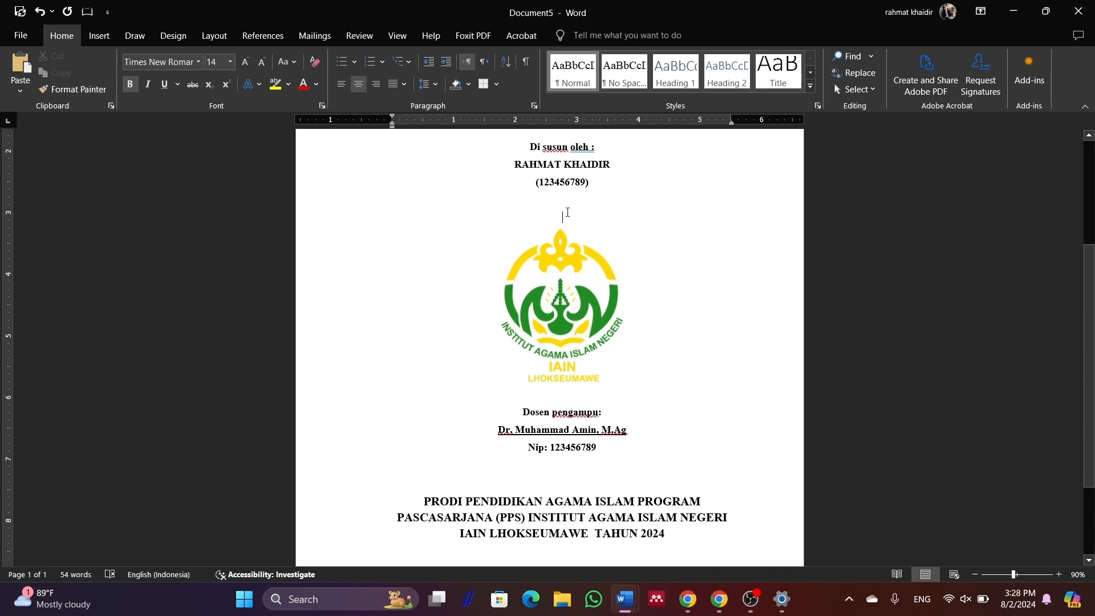
pyautogui.press('Return')
pyautogui.click(606, 405)
# Type a centred 'KATA PENGANTAR' heading at the top of page 2 and start a line below
pyautogui.scroll(-11, 516, 419)
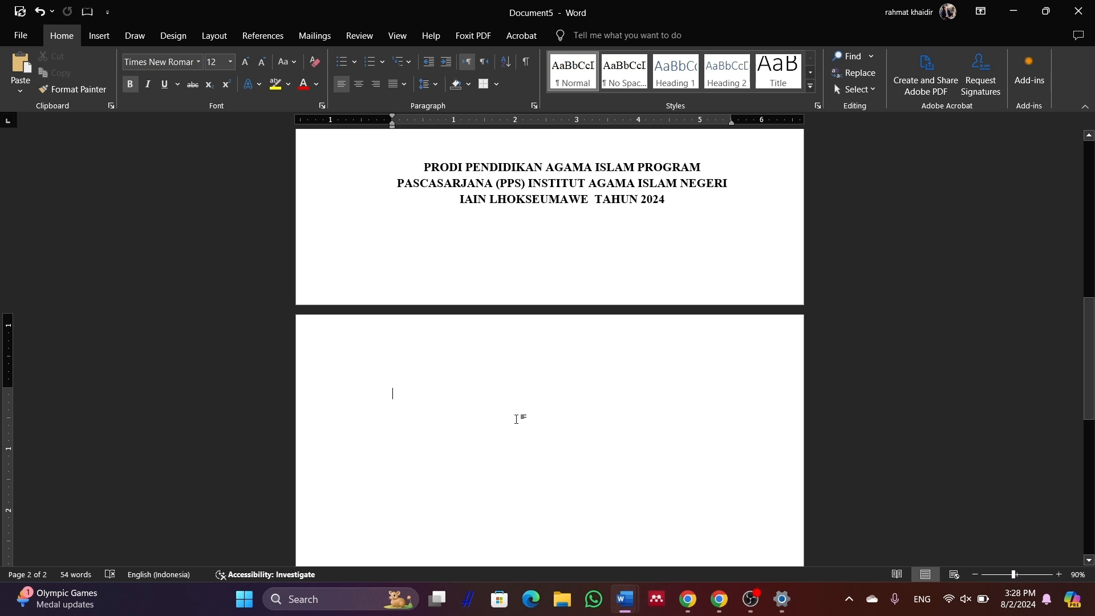
pyautogui.click(516, 419)
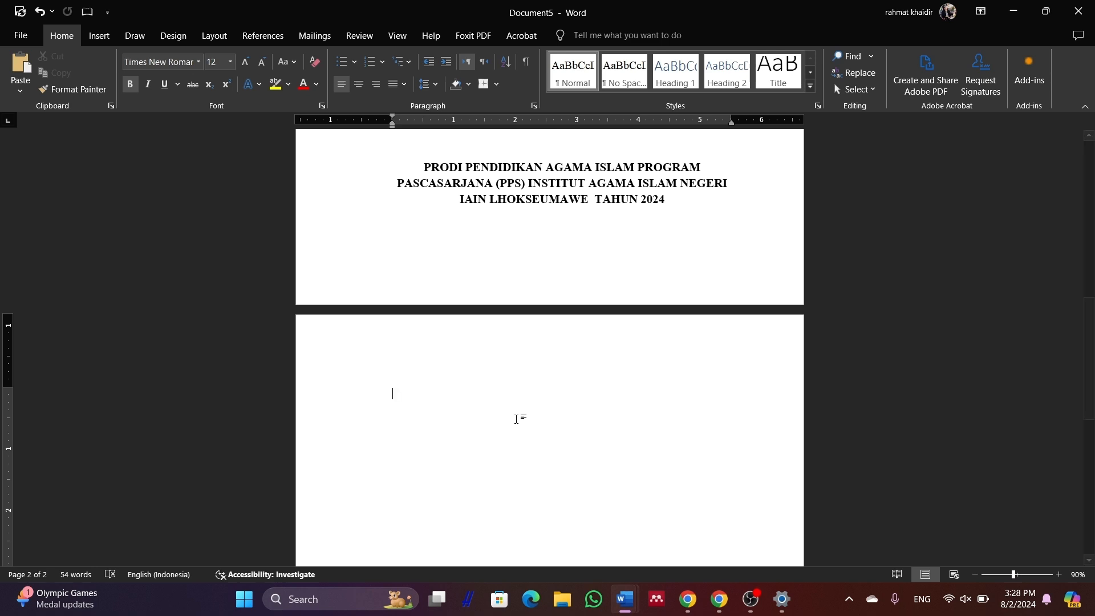
pyautogui.write('Kata Pe')
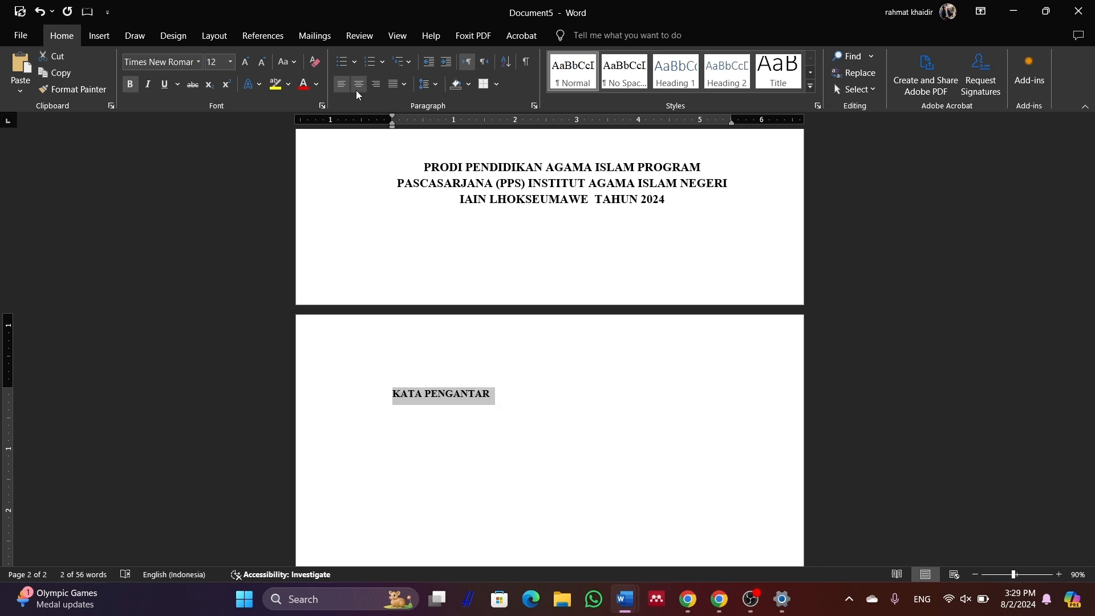
pyautogui.click(358, 84)
pyautogui.click(627, 395)
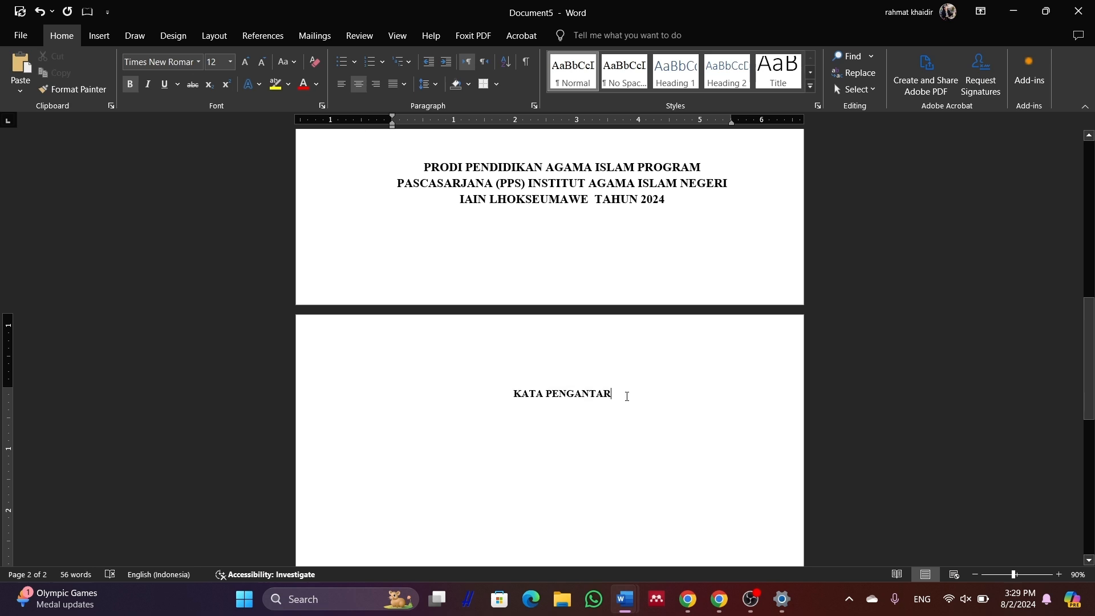
pyautogui.press('Return')
pyautogui.scroll(-3, 682, 386)
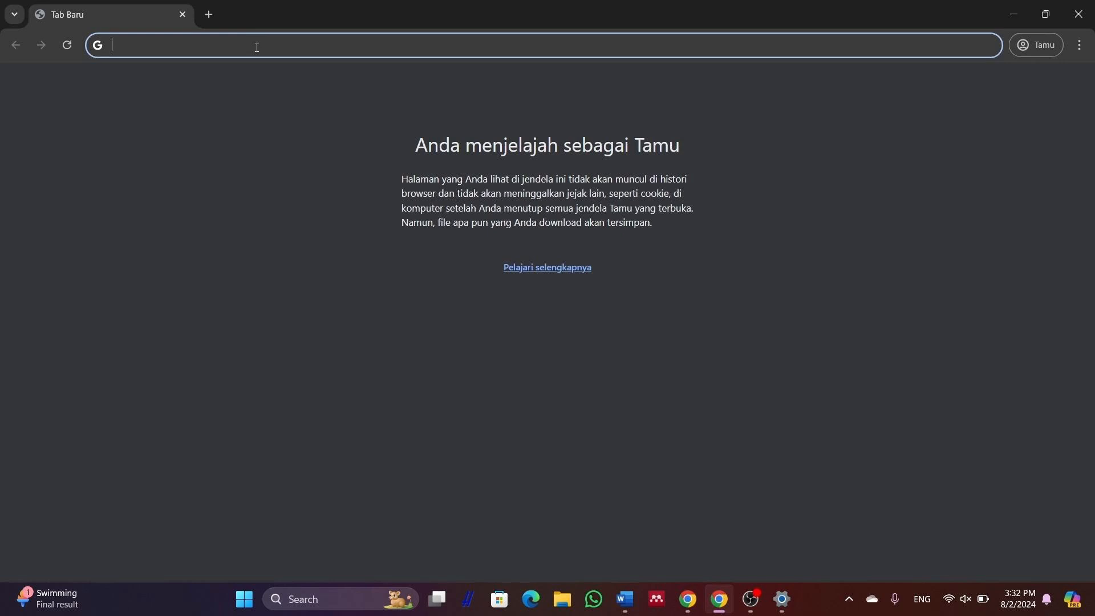
# Search Google for 'chat gpt' and open ChatGPT's chat page in a new tab
pyautogui.write('chat')
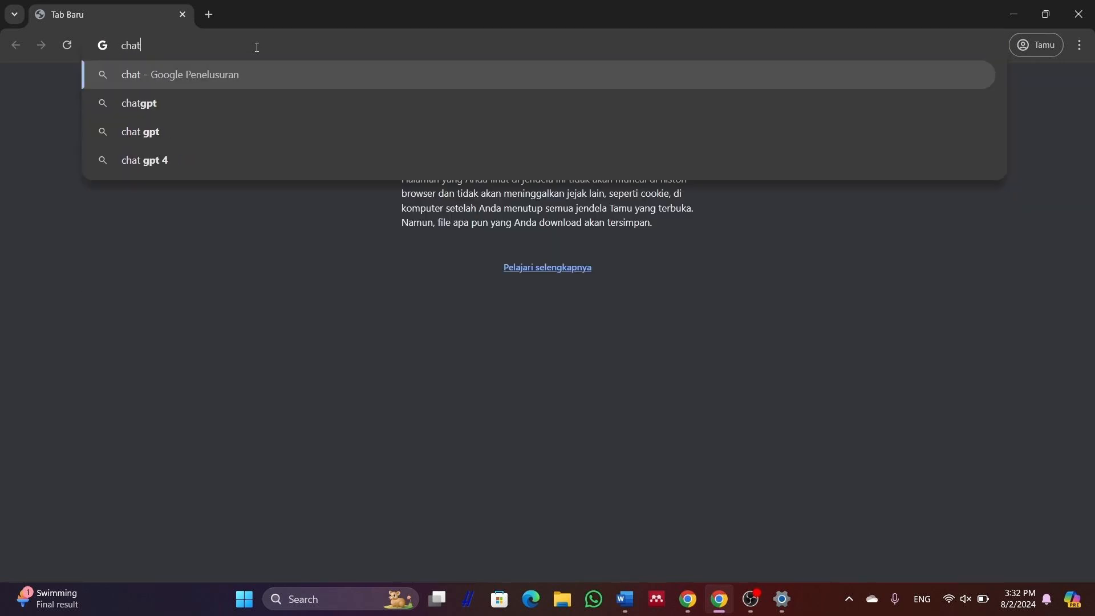
pyautogui.write(' gpt')
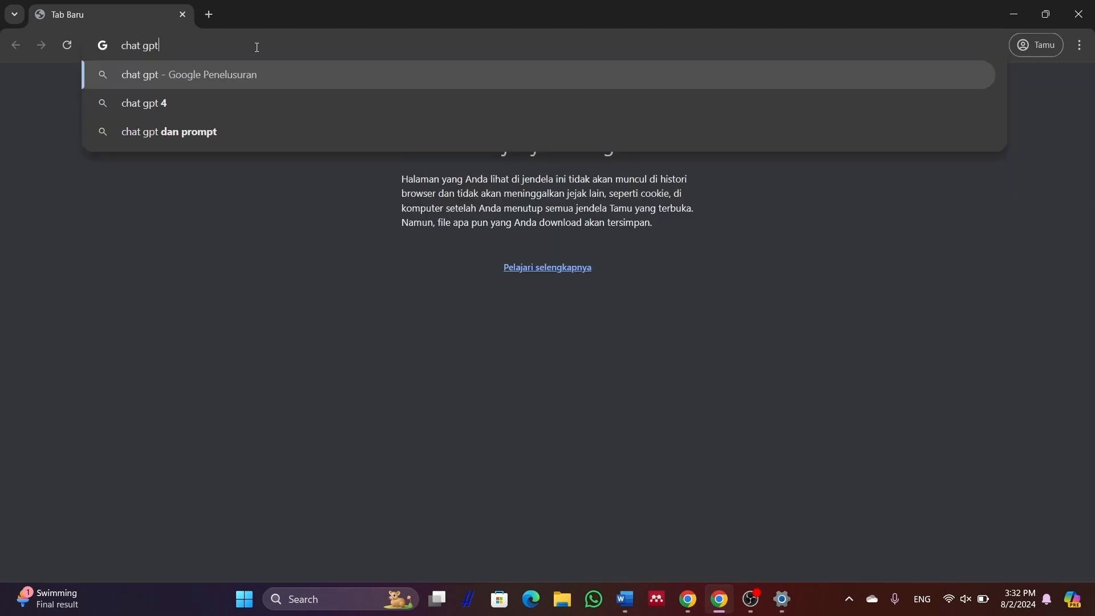
pyautogui.press('Return')
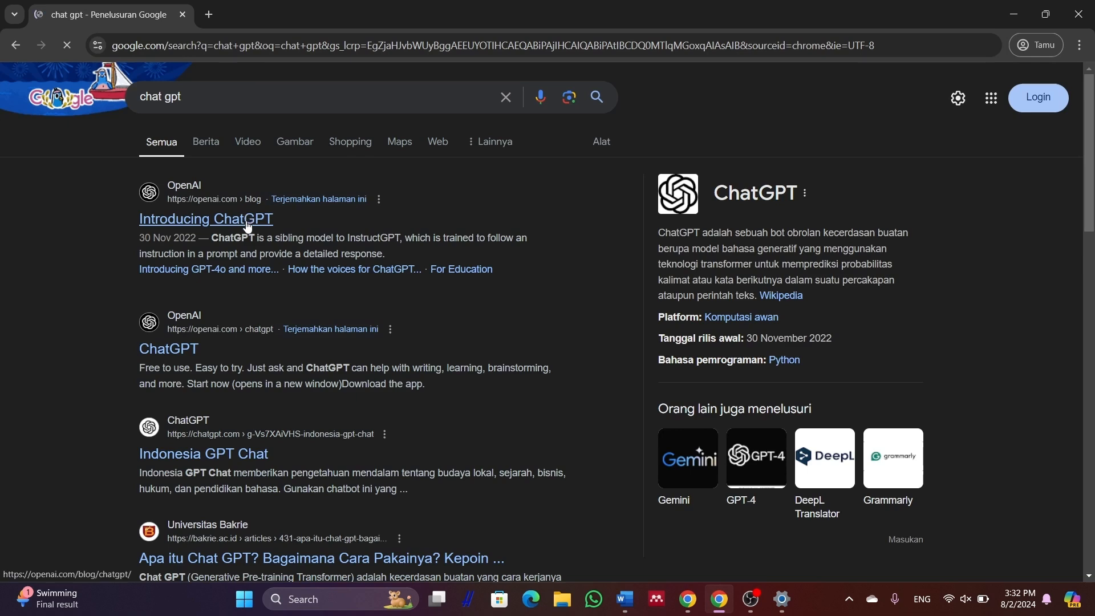
pyautogui.click(176, 349)
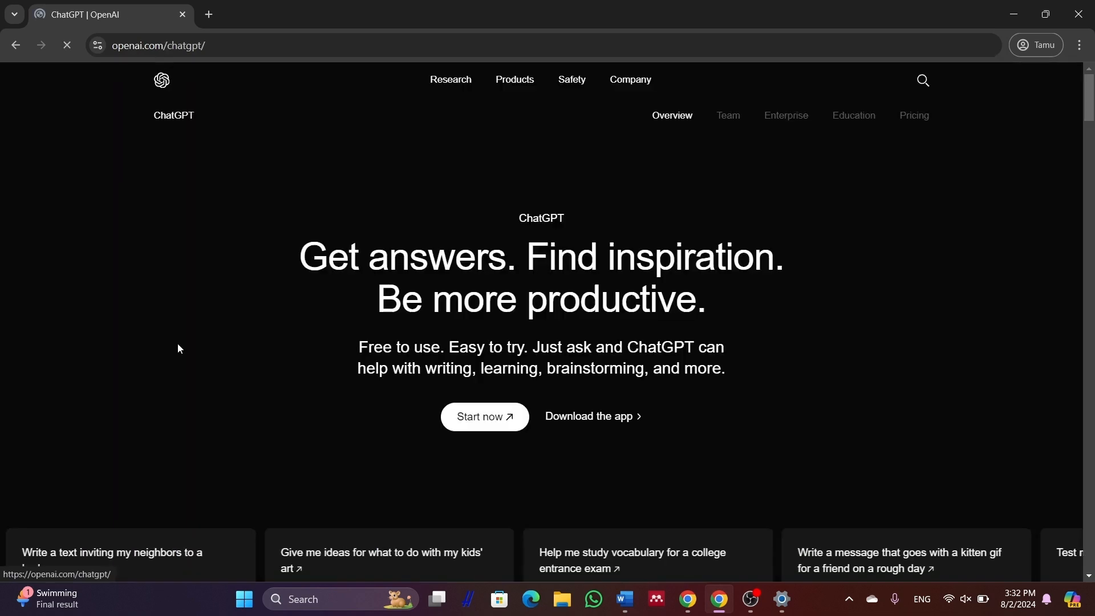
pyautogui.click(475, 418)
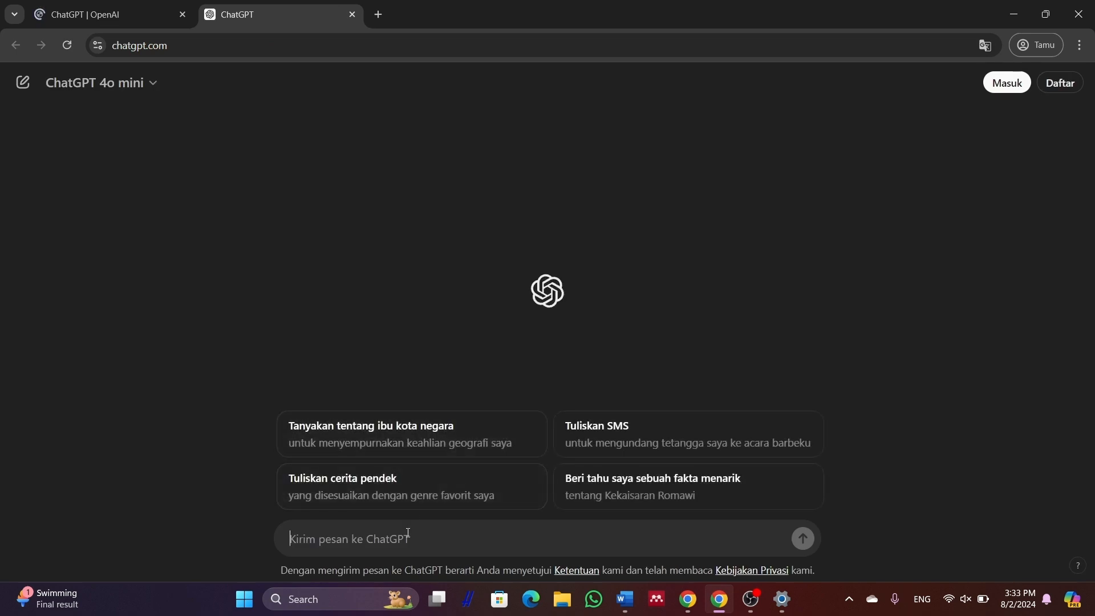
# Ask ChatGPT 'tuliskan kata pengantar satu makalah dengan judul' plus the pasted paper title
pyautogui.click(406, 536)
pyautogui.write('tu')
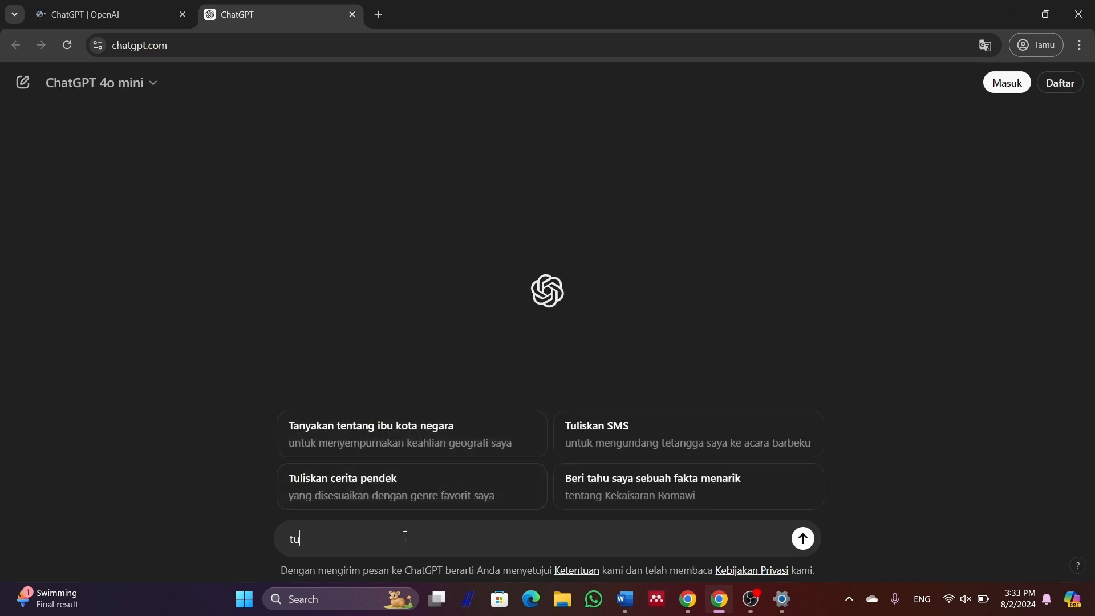
pyautogui.write('liskan kata pengantar satu makalah den')
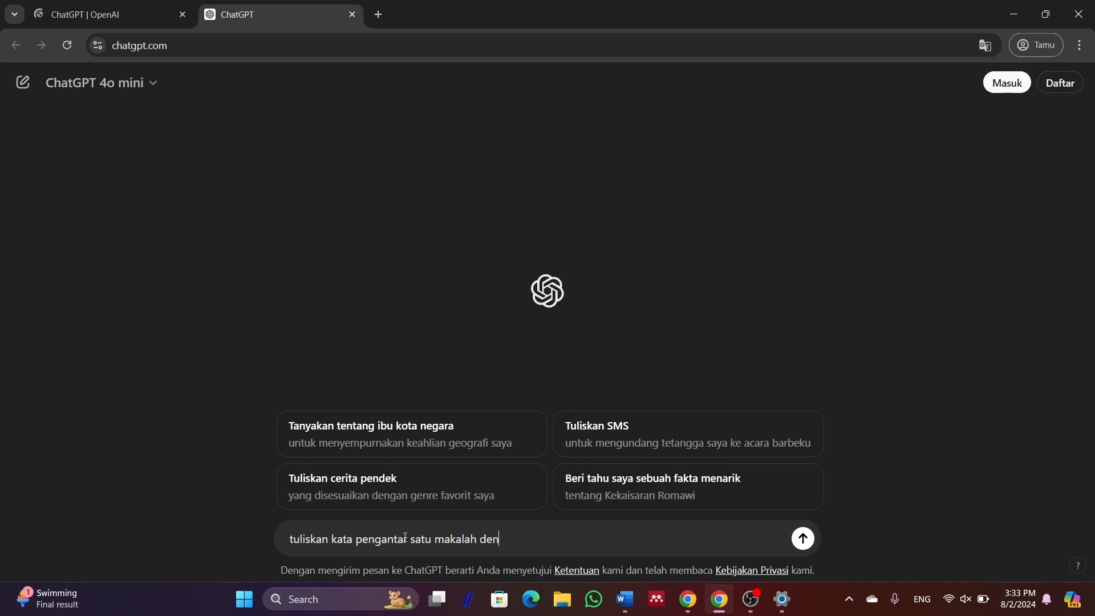
pyautogui.write('gan judul')
pyautogui.write('PENERAPAN MODEL PEMBELAJARAN READING GUIDE DALAM MENINGKATKAN KEMAMPUAN MEMAHAMI ISI BACAAN TERHADAP SISWA KELAS IV MIN 42 BIREUEN PADA MATA PELAJ RAN AKIDAH AKHLAK')
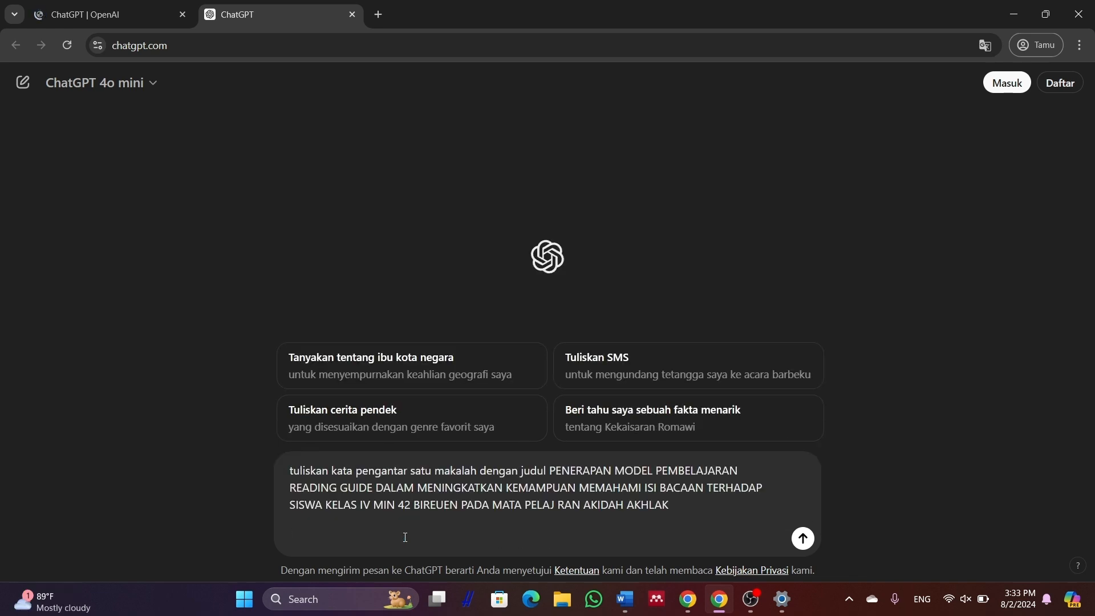
pyautogui.click(804, 548)
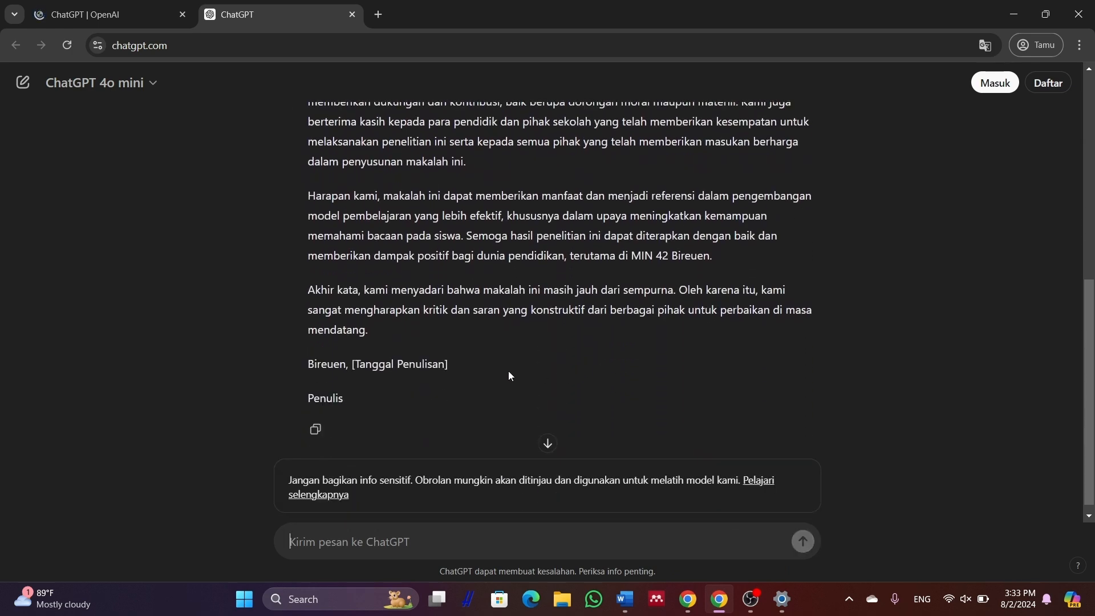
# Copy ChatGPT's foreword reply and paste it into Word under KATA PENGANTAR
pyautogui.click(317, 431)
pyautogui.moveTo(622, 608)
pyautogui.click(662, 550)
pyautogui.hotkey('ctrl', 'v')
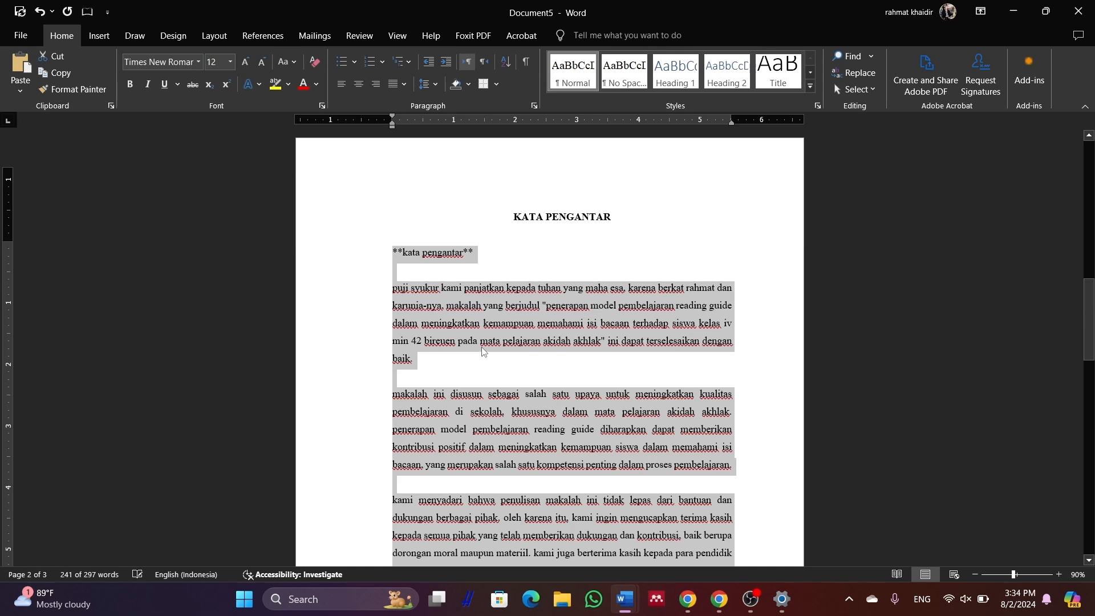
# Delete the duplicate title line, fix 'Puji', and replace the date placeholder with '30. juli 2024'
pyautogui.click(481, 351)
pyautogui.tripleClick(390, 257)
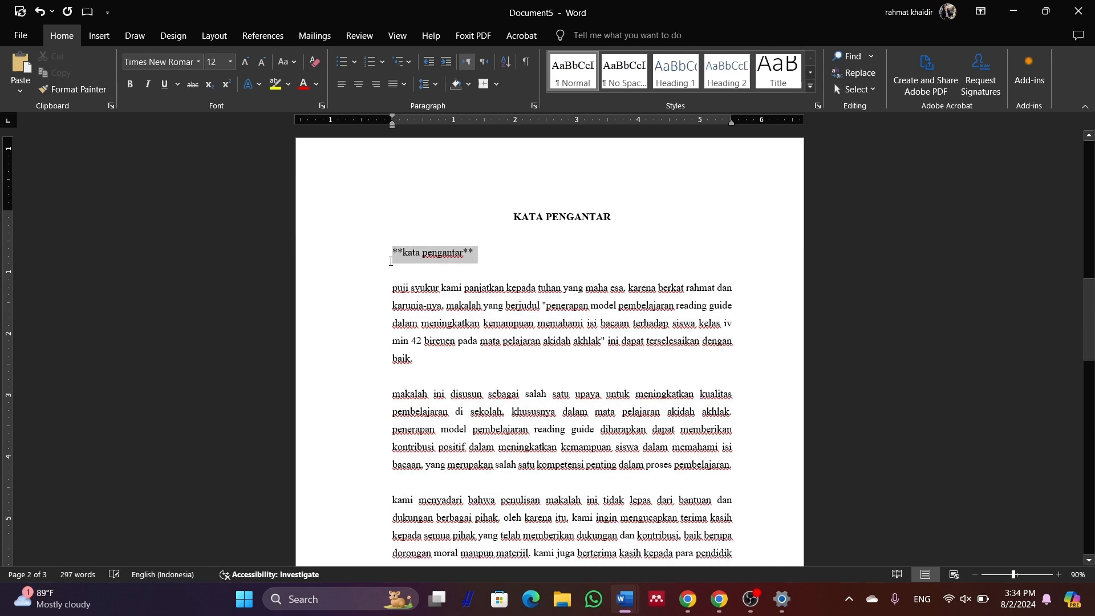
pyautogui.press('Delete')
pyautogui.press('BackSpace')
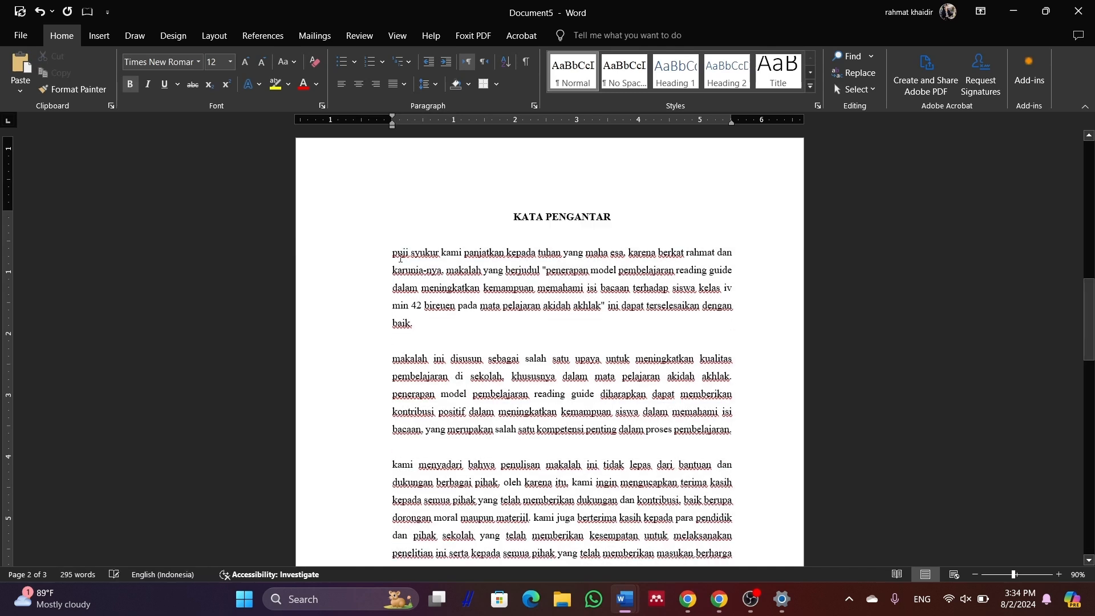
pyautogui.click(397, 257)
pyautogui.press('BackSpace')
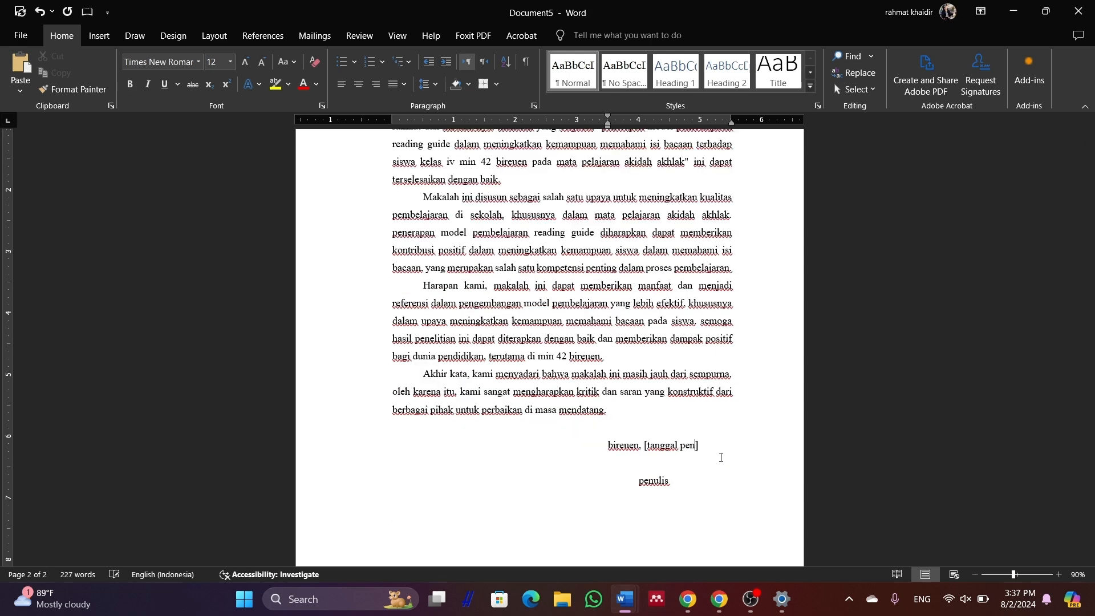
pyautogui.press('BackSpace')
pyautogui.press('BackSpace')
pyautogui.press('BackSpace')
pyautogui.press('BackSpace')
pyautogui.press('BackSpace')
pyautogui.press('BackSpace')
pyautogui.press('BackSpace')
pyautogui.press('BackSpace')
pyautogui.press('BackSpace')
pyautogui.press('BackSpace')
pyautogui.write('30. juli 2024')
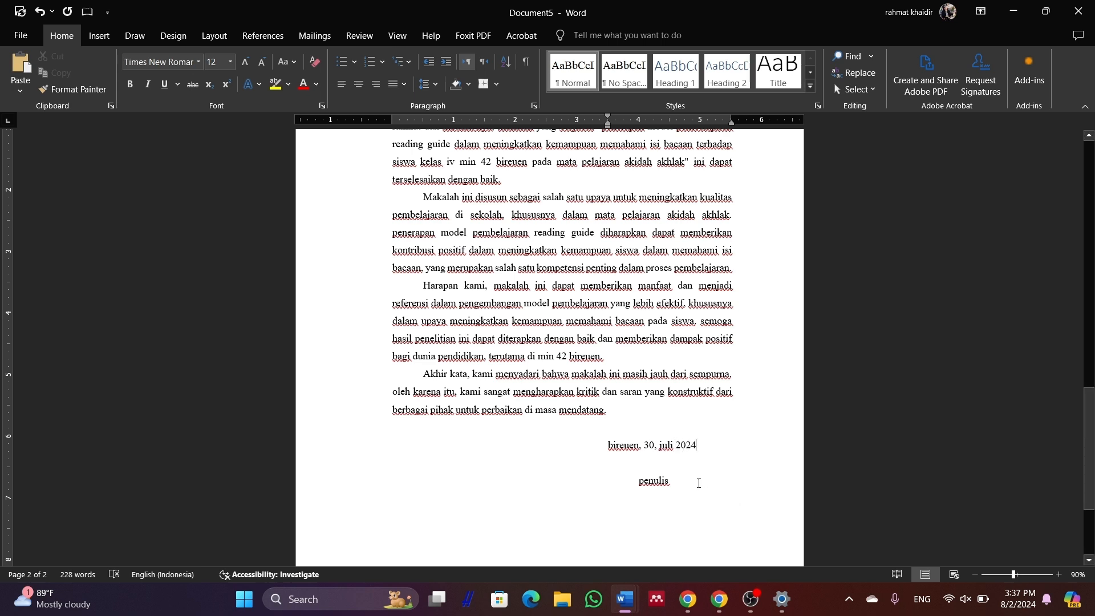
pyautogui.scroll(3, 698, 483)
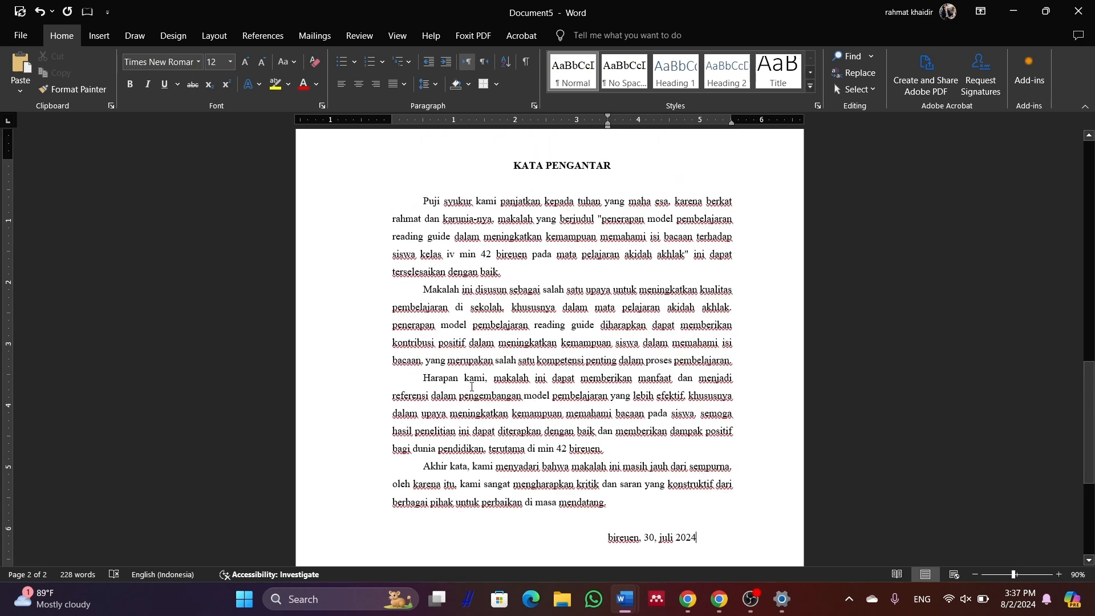
# Add a blank line after each of the three foreword paragraphs
pyautogui.click(505, 277)
pyautogui.press('Return')
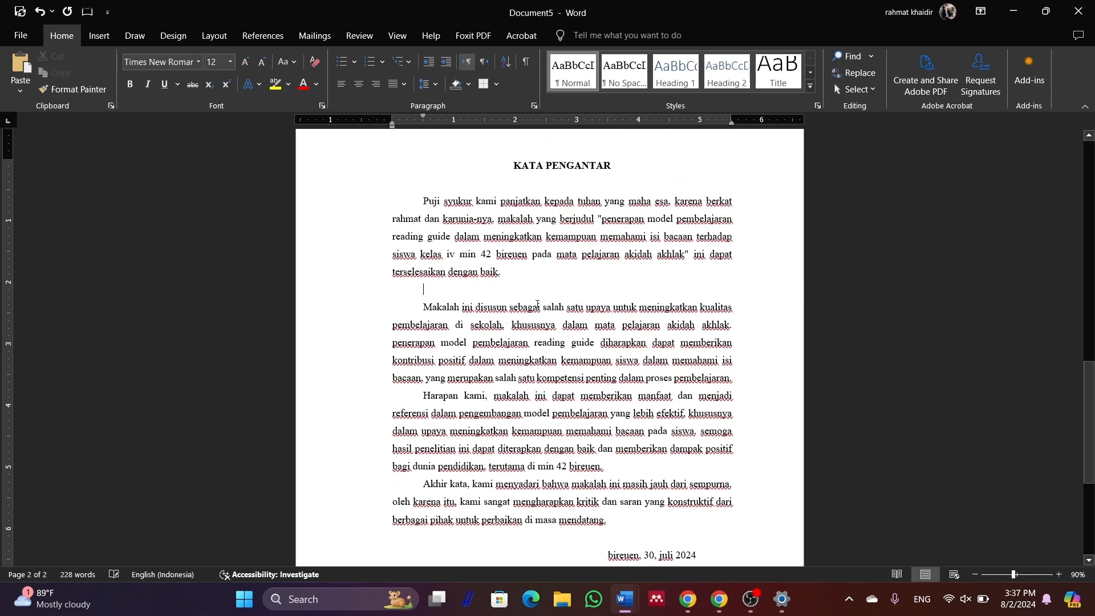
pyautogui.click(755, 379)
pyautogui.press('Return')
pyautogui.click(753, 485)
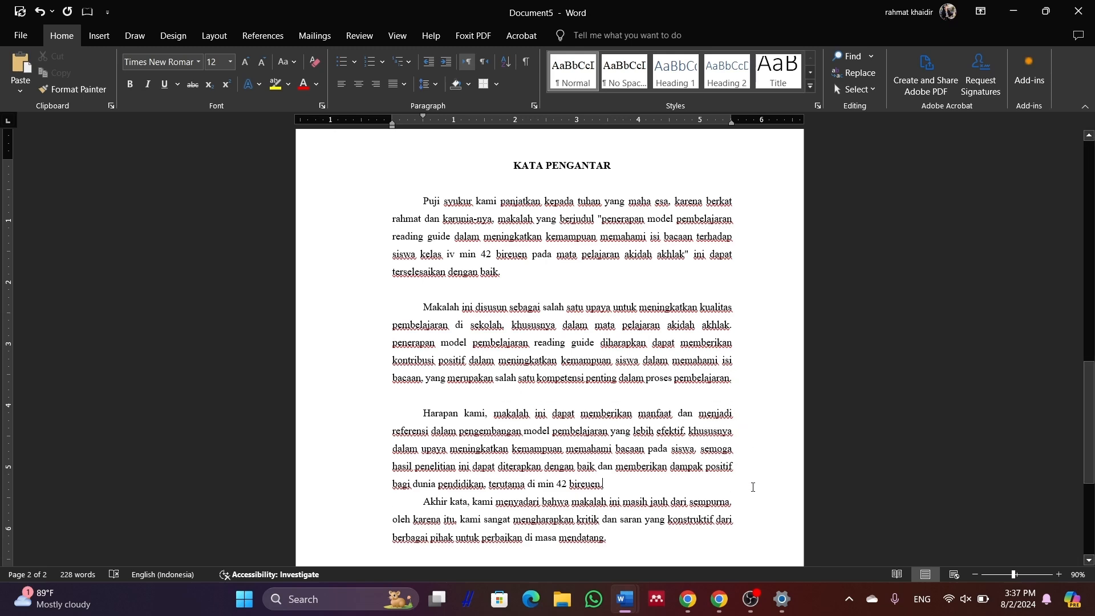
pyautogui.press('Return')
pyautogui.scroll(-5, 753, 484)
pyautogui.scroll(5, 741, 456)
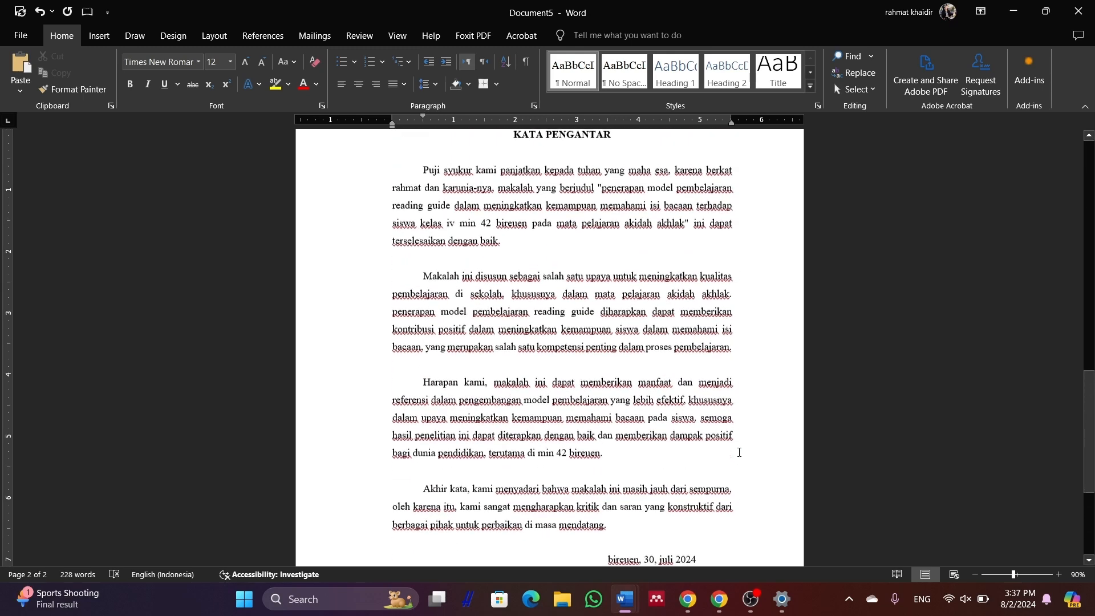
pyautogui.scroll(3, 707, 374)
pyautogui.scroll(-6, 708, 375)
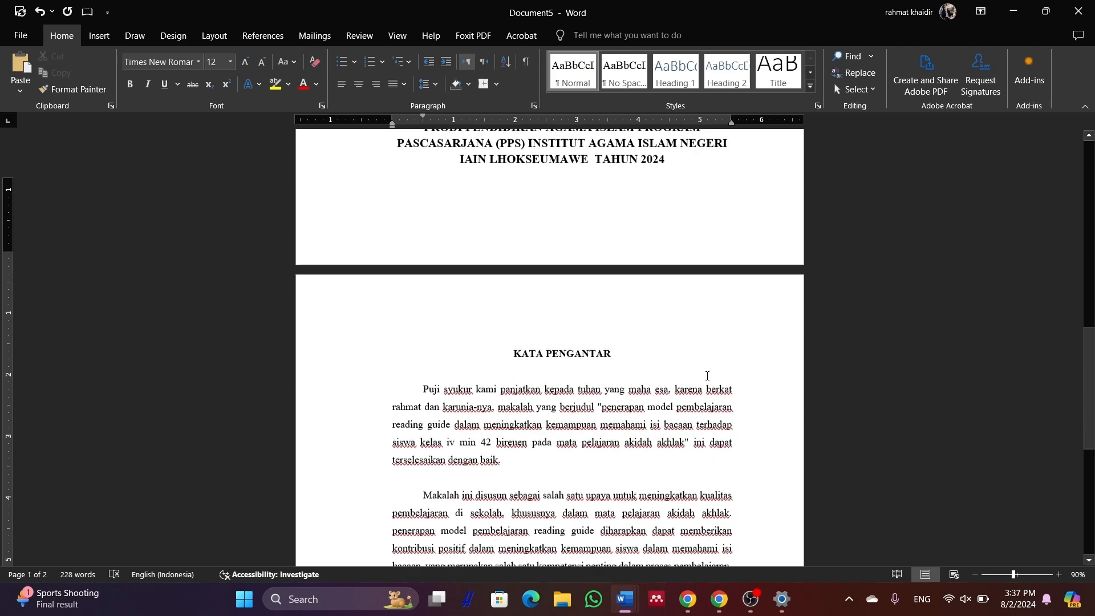
pyautogui.scroll(-3, 707, 376)
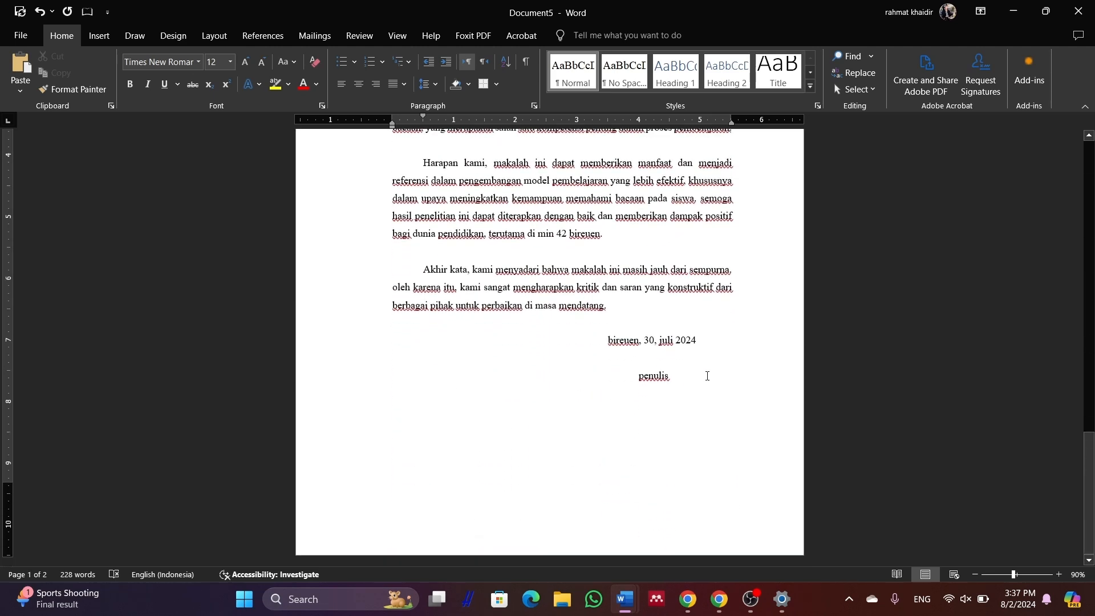
# Start a new empty page after the 'penulis' signature
pyautogui.click(696, 396)
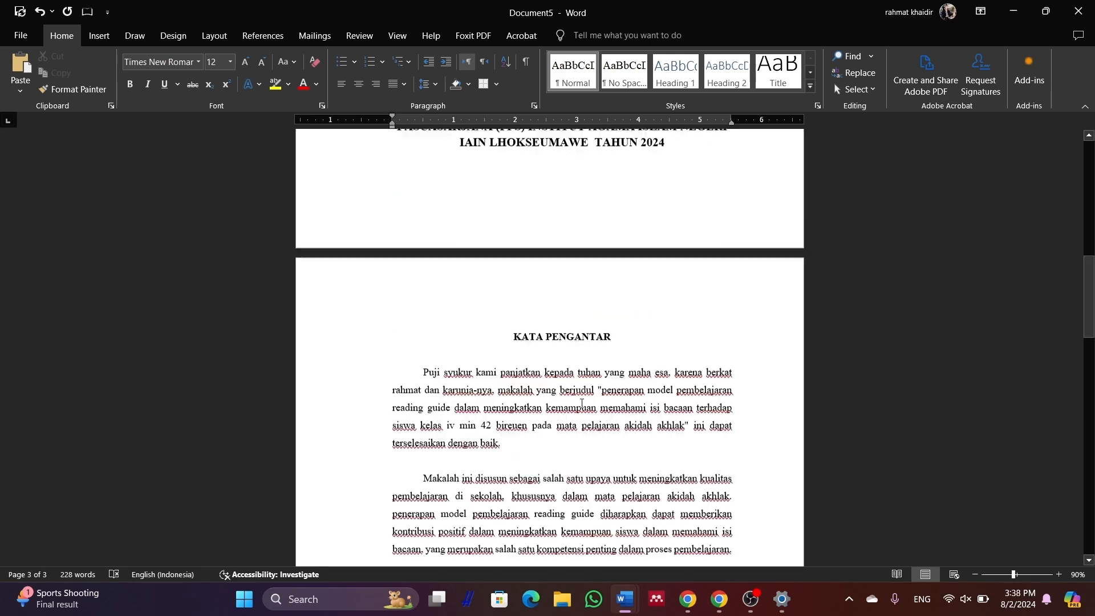
pyautogui.scroll(-3, 582, 404)
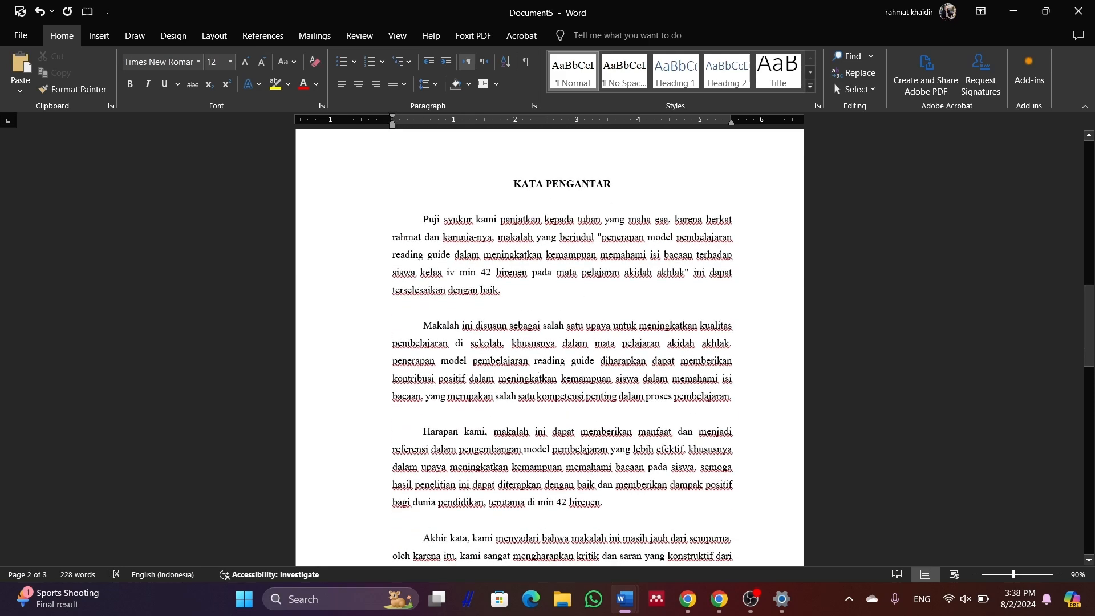
pyautogui.scroll(-6, 540, 368)
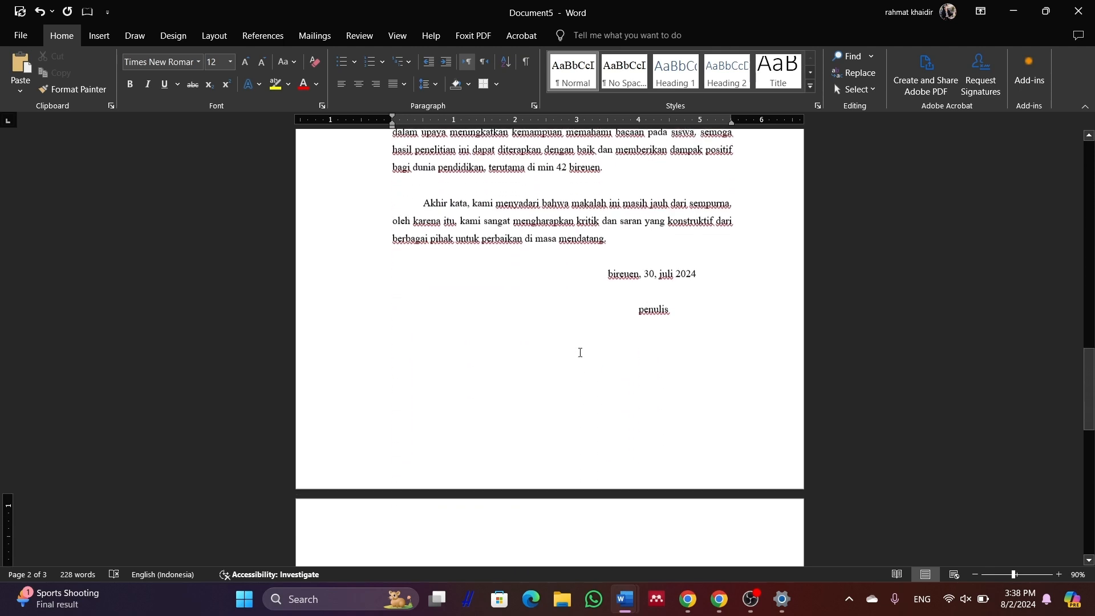
pyautogui.scroll(-3, 580, 352)
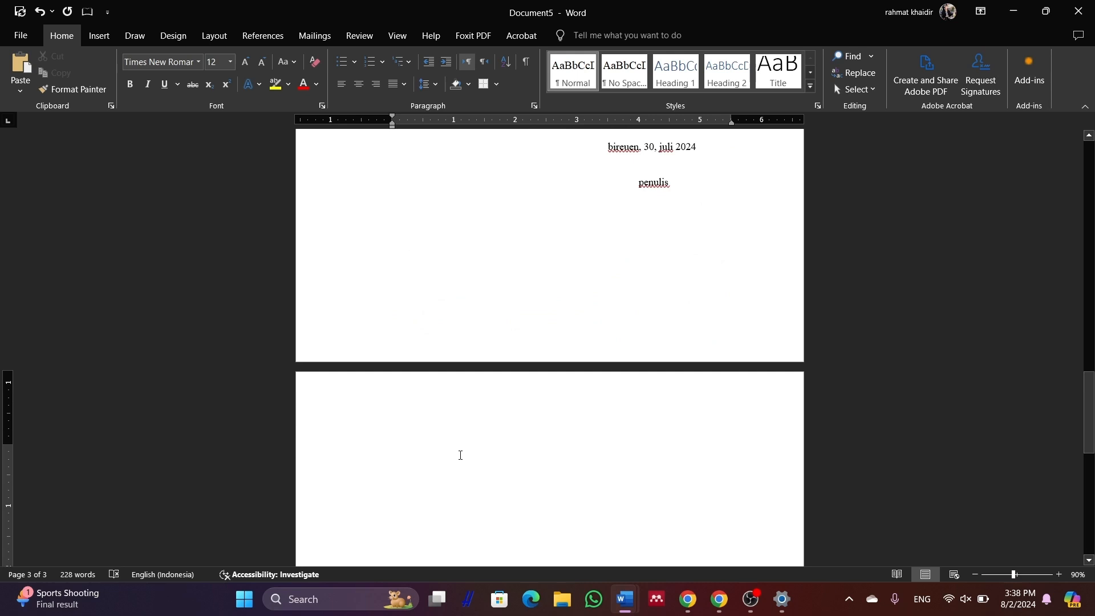
# Type 'Daftar Isi', make it bold, centred UPPERCASE 'DAFTAR ISI', and add a line below
pyautogui.write('Daf')
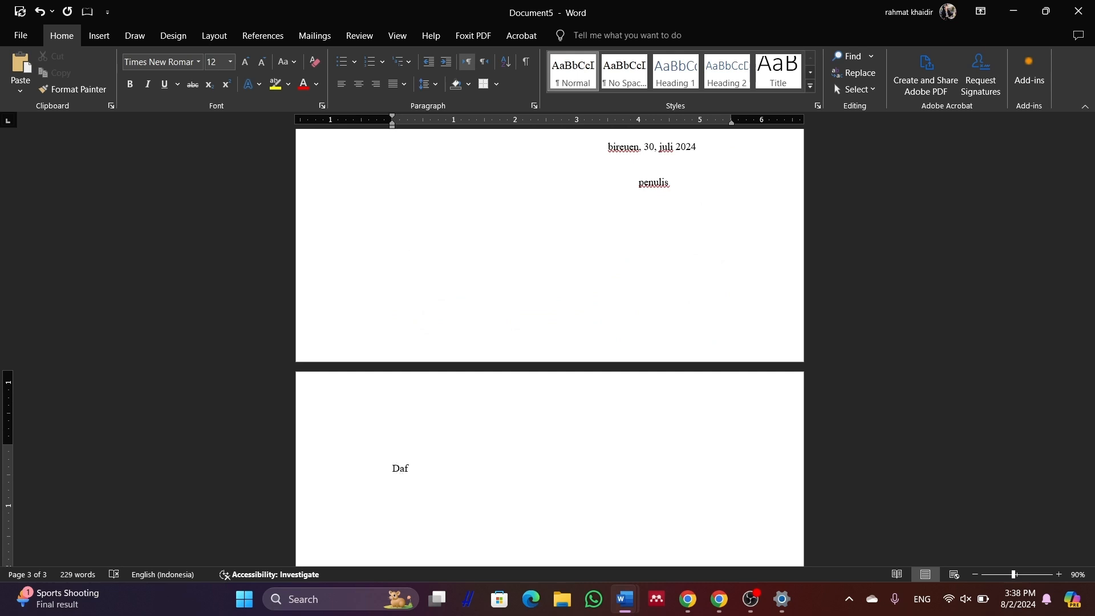
pyautogui.write('tar Isi')
pyautogui.tripleClick(408, 465)
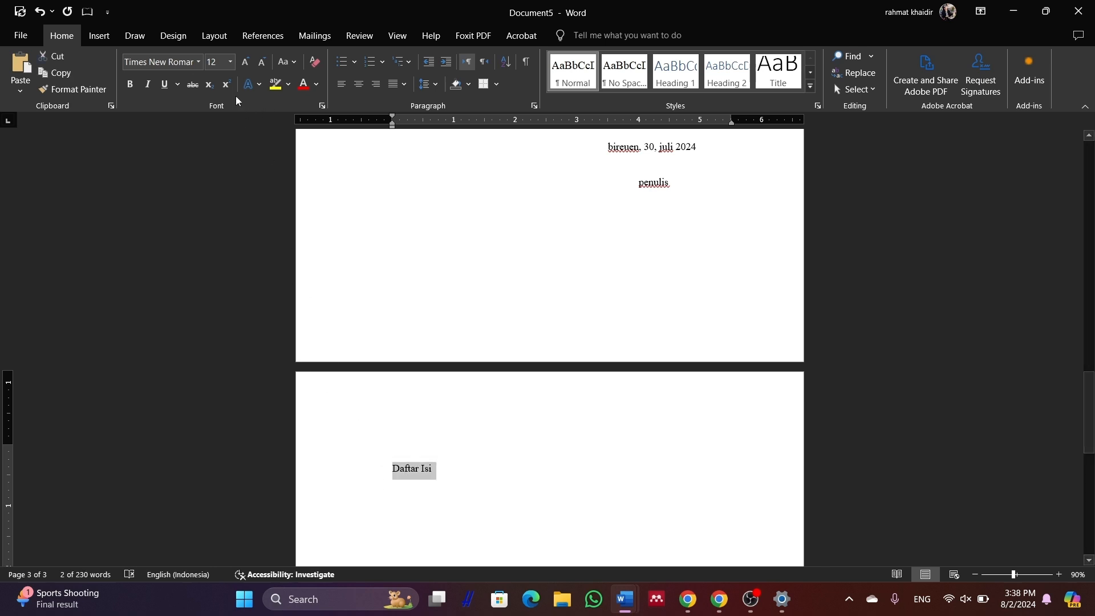
pyautogui.click(285, 62)
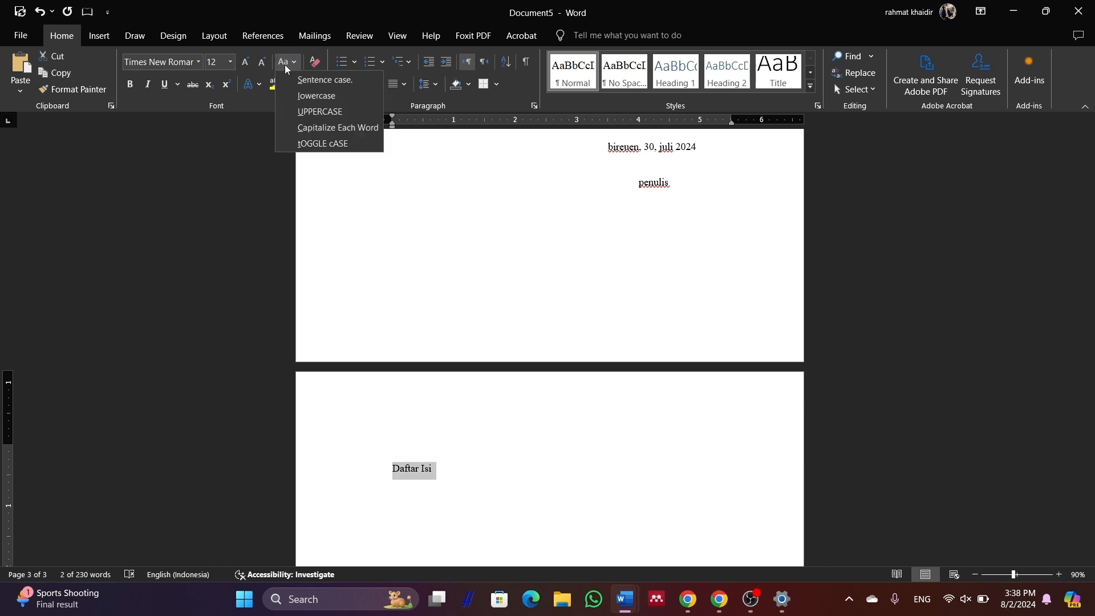
pyautogui.click(311, 113)
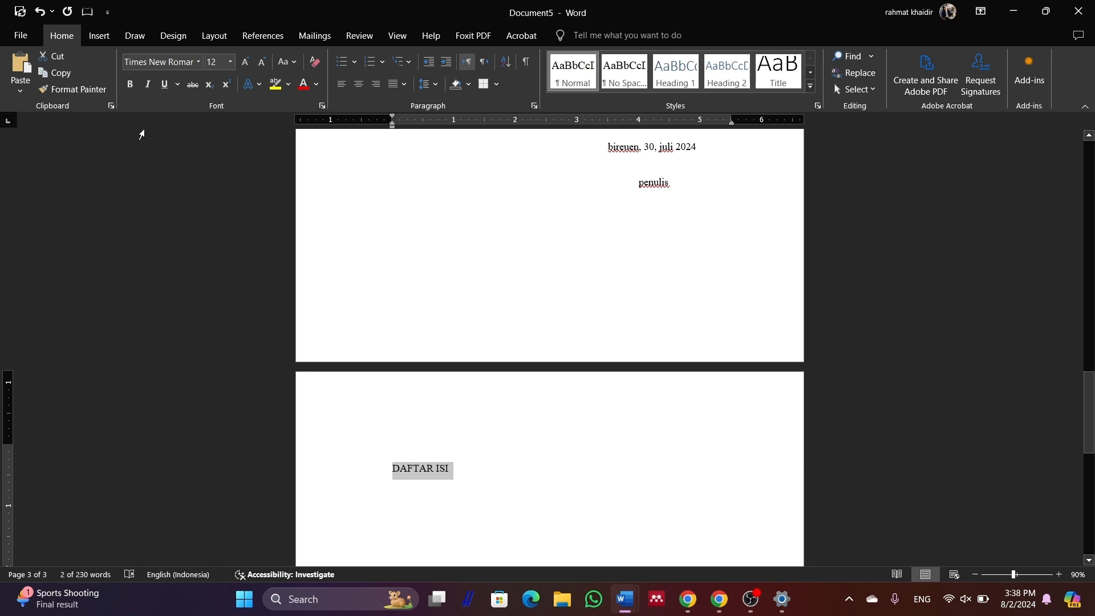
pyautogui.click(130, 85)
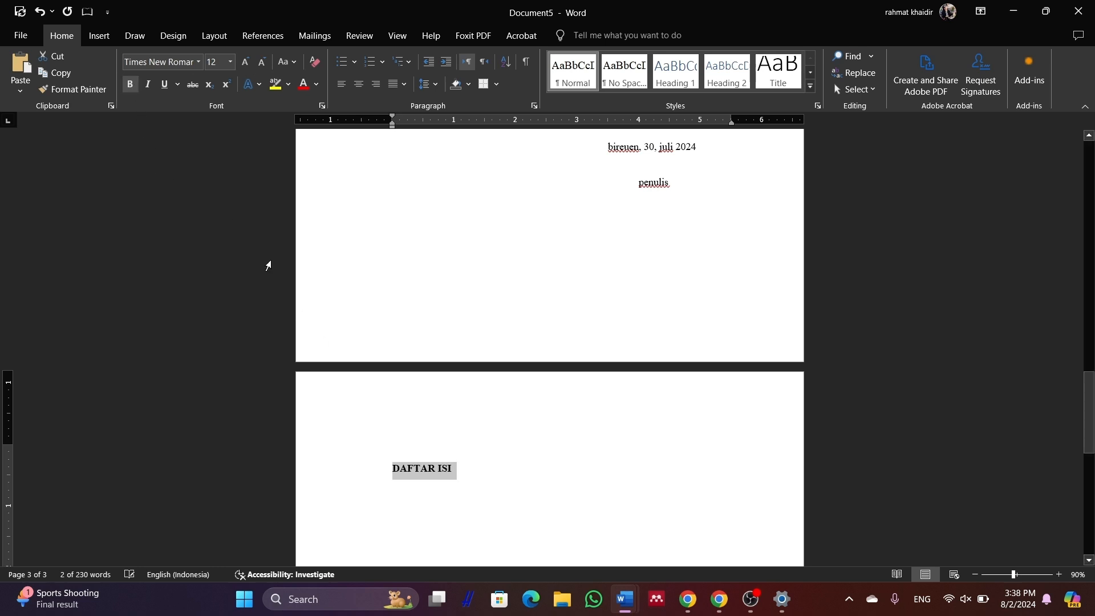
pyautogui.click(359, 85)
pyautogui.doubleClick(639, 485)
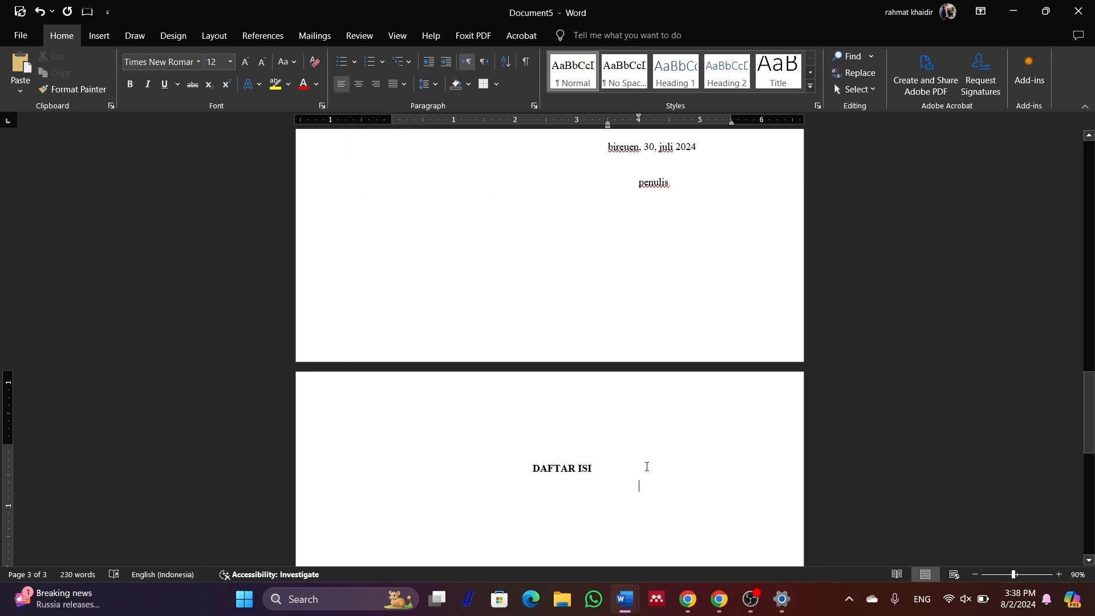
pyautogui.click(615, 468)
pyautogui.press('Return')
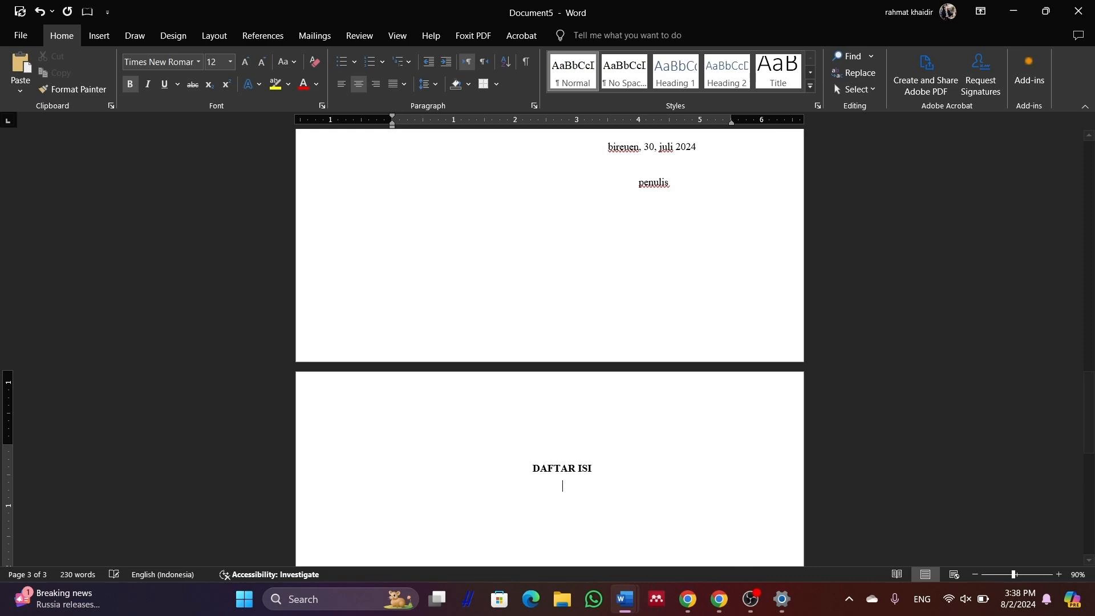
# Start a new page headed 'BAB I' and 'PENDAHULUAN' on separate lines
pyautogui.hotkey('ctrl', 'Return')
pyautogui.write('BAB')
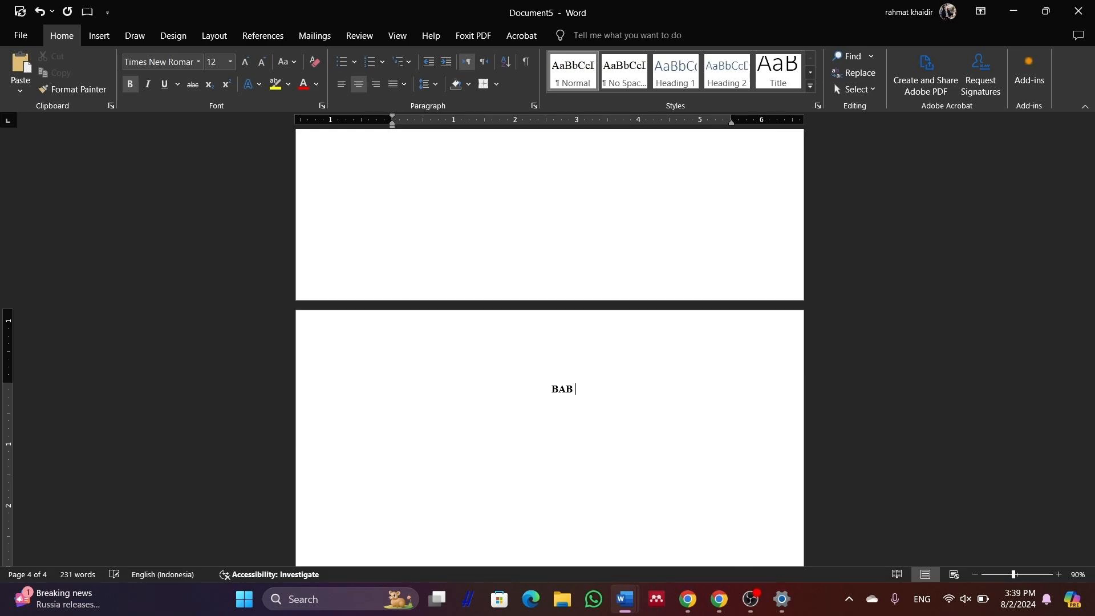
pyautogui.write(' I')
pyautogui.press('Return')
pyautogui.write('PENDAHULUAN')
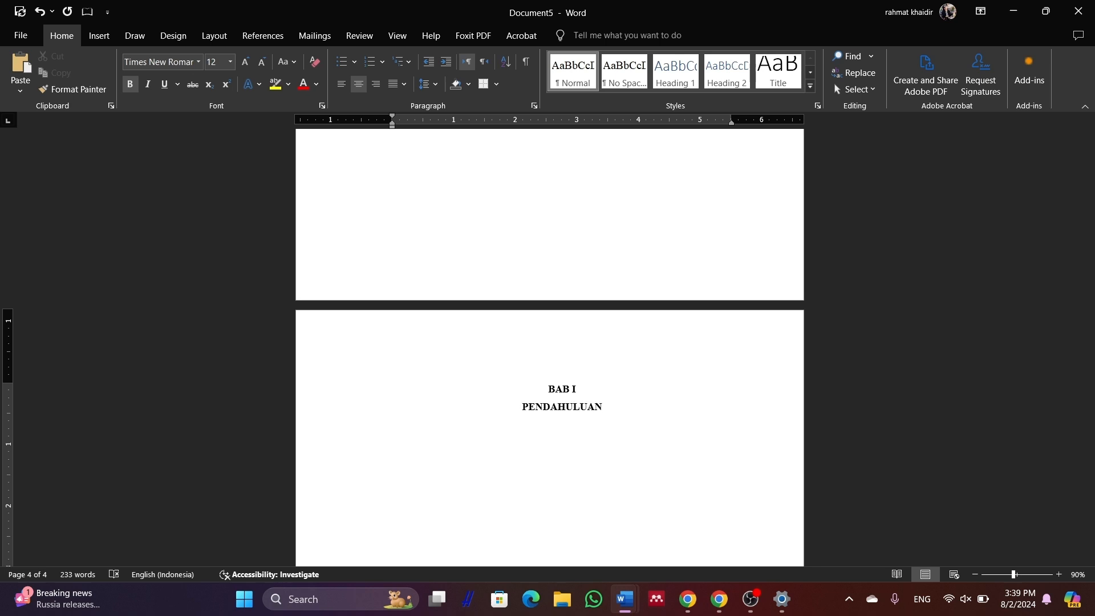
pyautogui.press('Return')
# Add the left-aligned subheading 'A. latar belakang masalah' and place the caret below it
pyautogui.hotkey('ctrl', 'l')
pyautogui.write('A.')
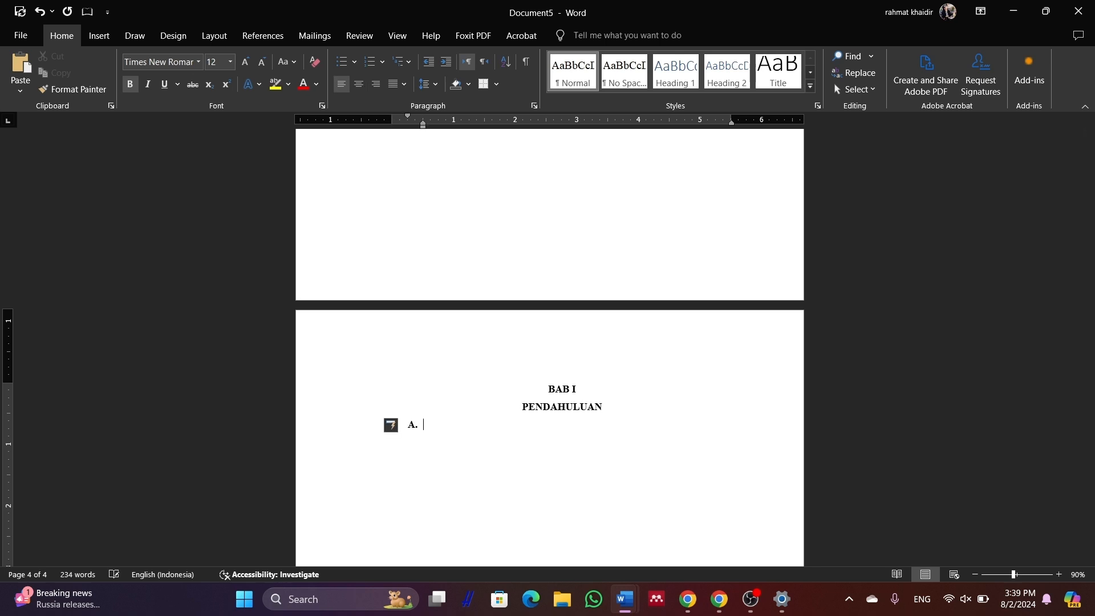
pyautogui.write(' latar ')
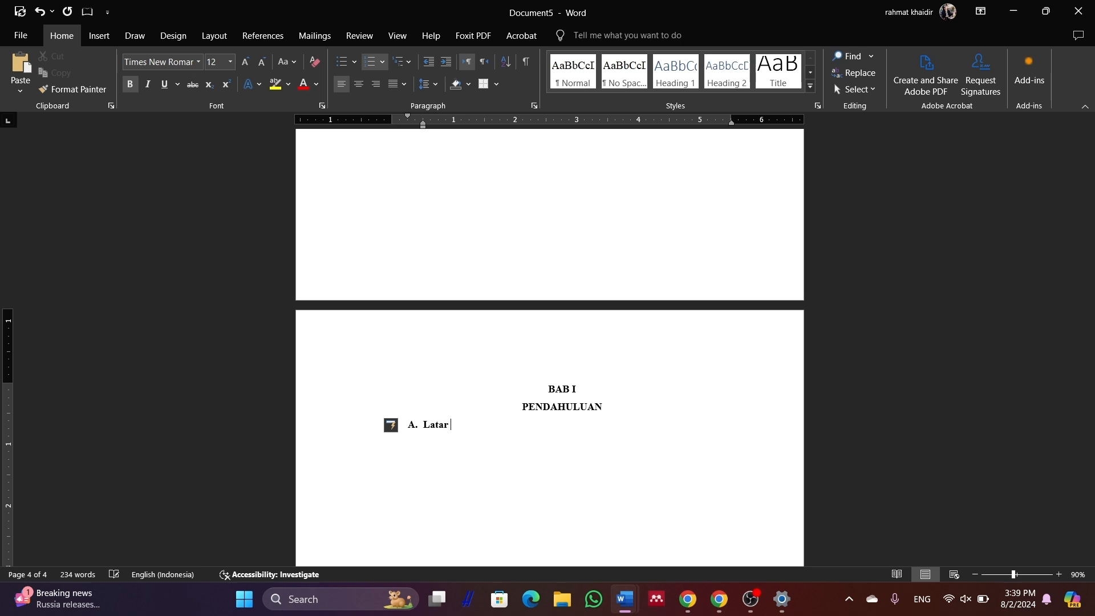
pyautogui.write('belakang masalah')
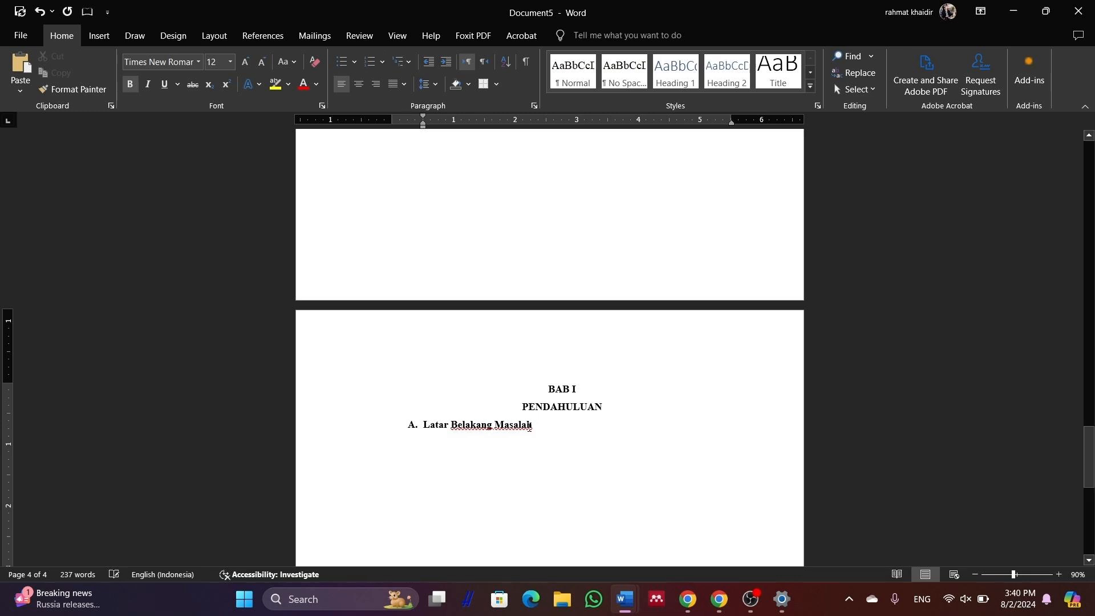
pyautogui.scroll(-1, 589, 445)
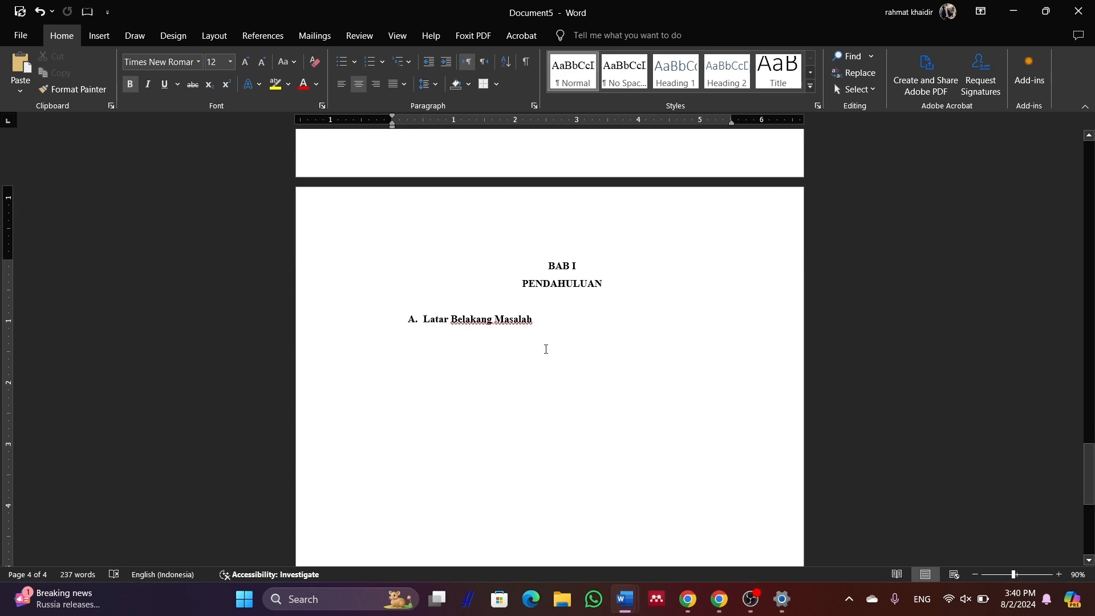
pyautogui.click(545, 347)
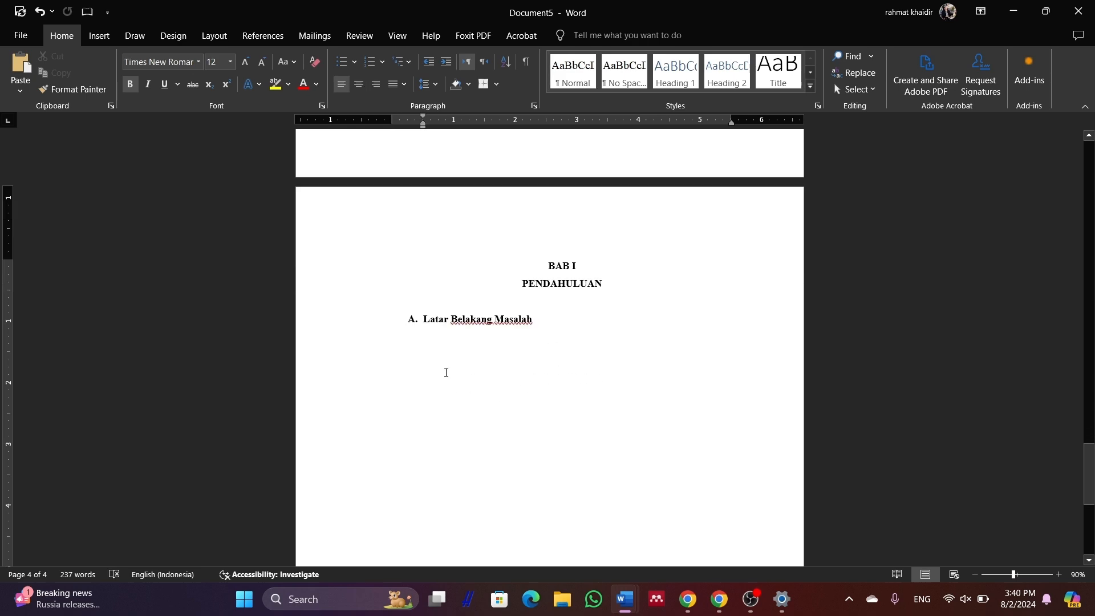
# Paste the background text, strip list numbers from the Membaca and Pada paragraphs, and indent Pada
pyautogui.hotkey('ctrl', 'v')
pyautogui.scroll(3, 451, 353)
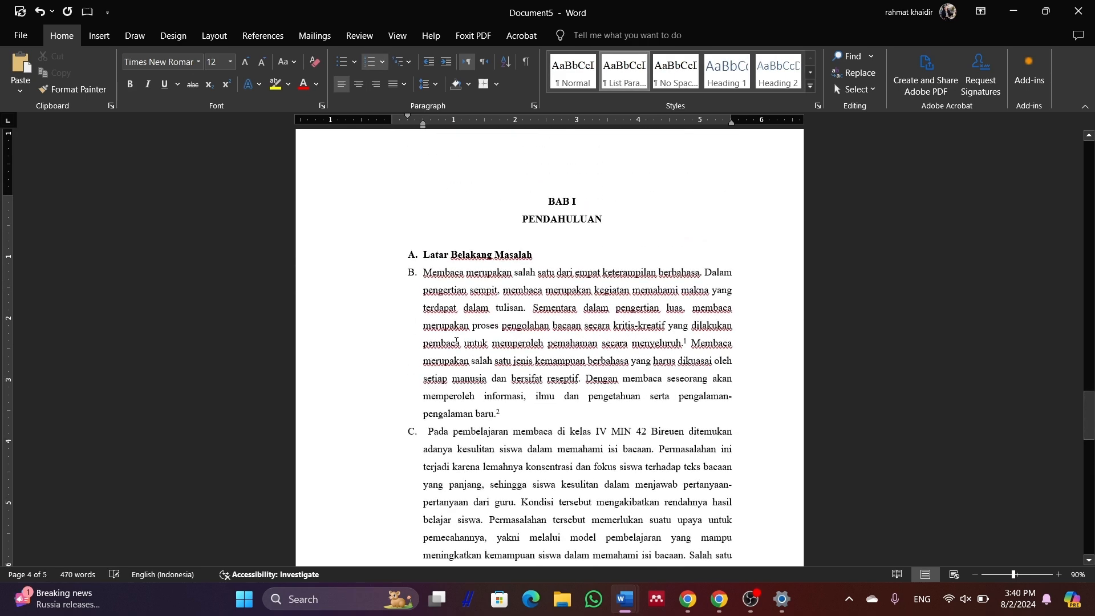
pyautogui.click(421, 275)
pyautogui.press('BackSpace')
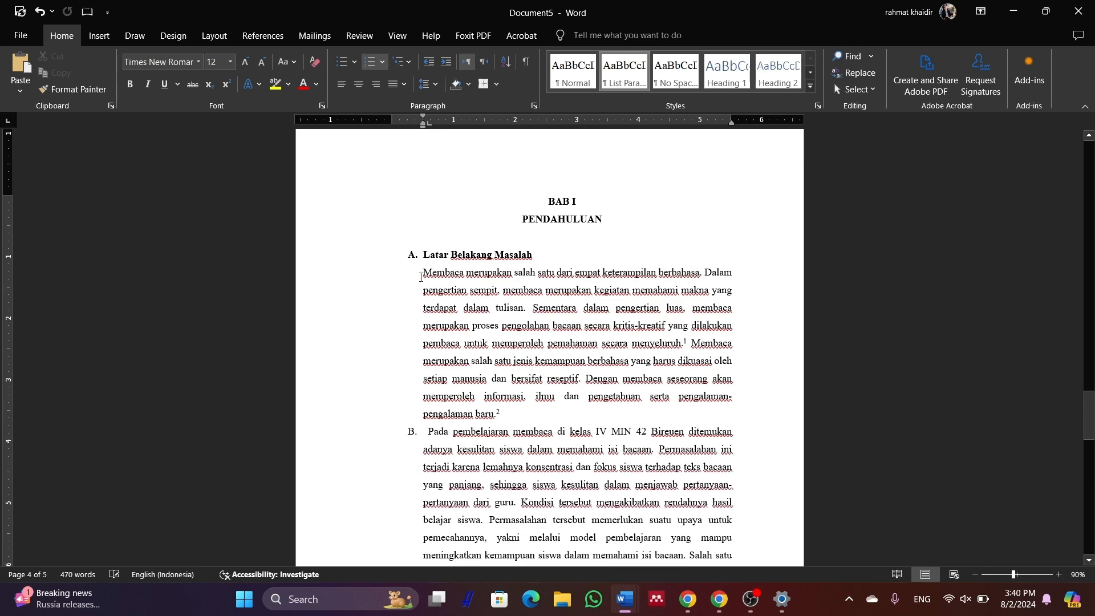
pyautogui.click(428, 435)
pyautogui.press('BackSpace')
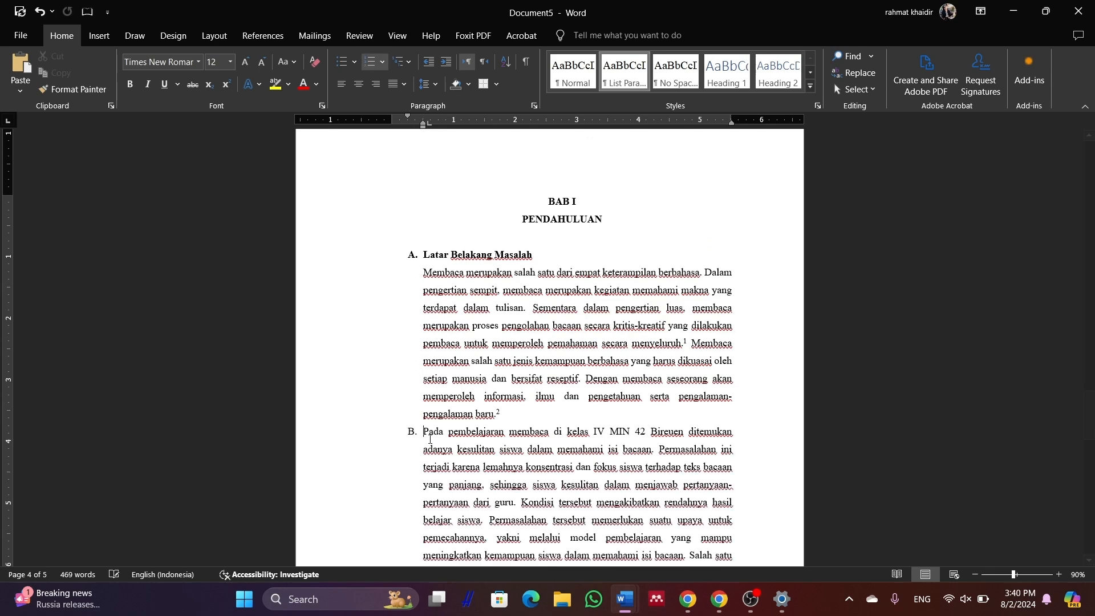
pyautogui.press('BackSpace')
pyautogui.press('BackSpace')
pyautogui.press('Return')
pyautogui.press('Tab')
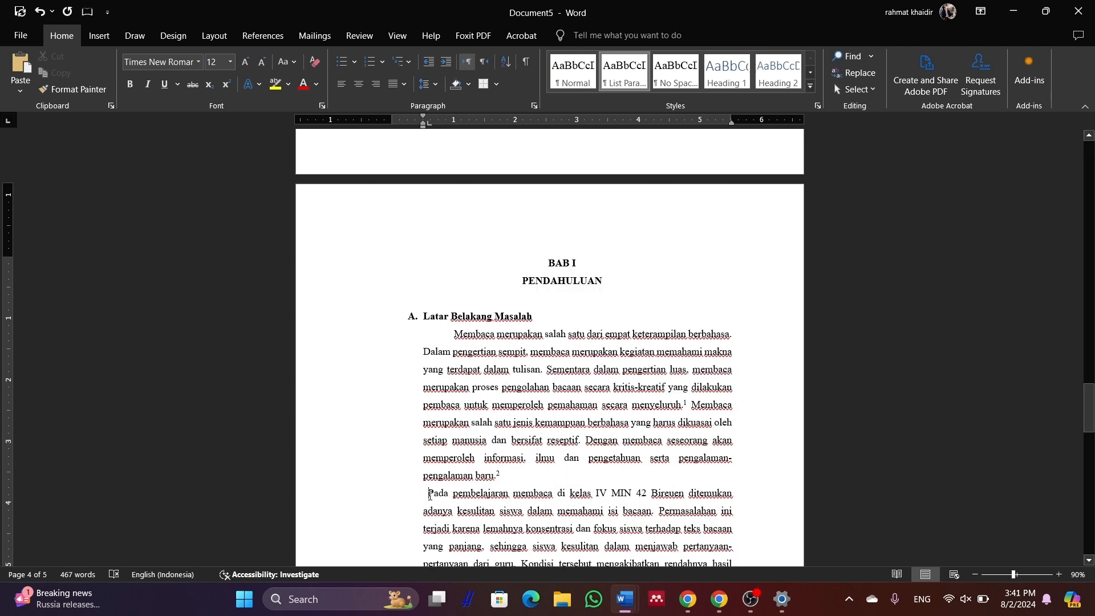
pyautogui.press('BackSpace')
pyautogui.press('BackSpace')
pyautogui.press('BackSpace')
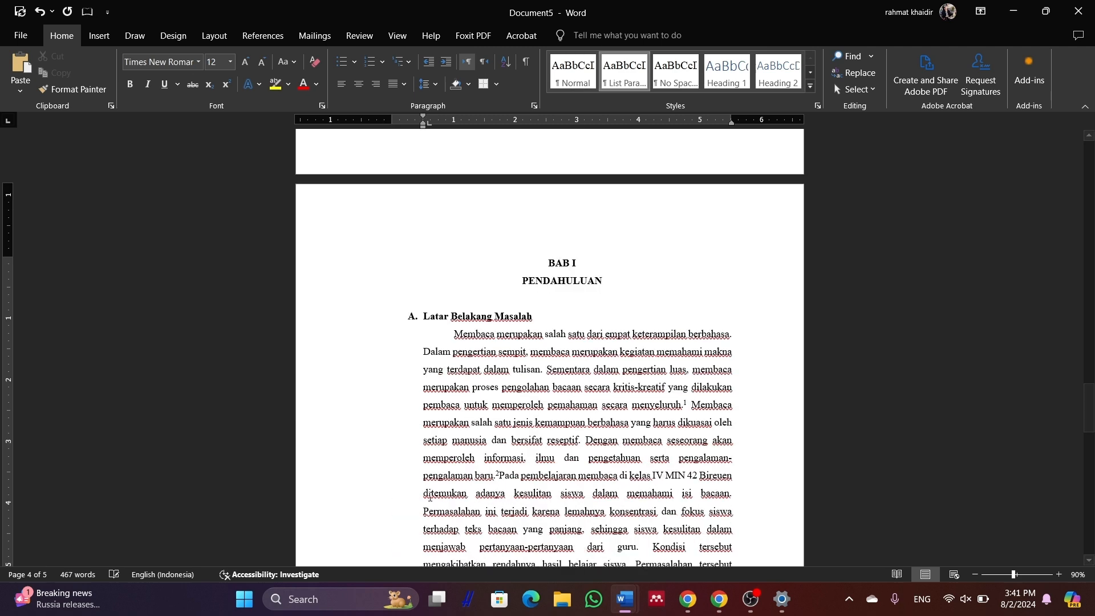
pyautogui.press('Return')
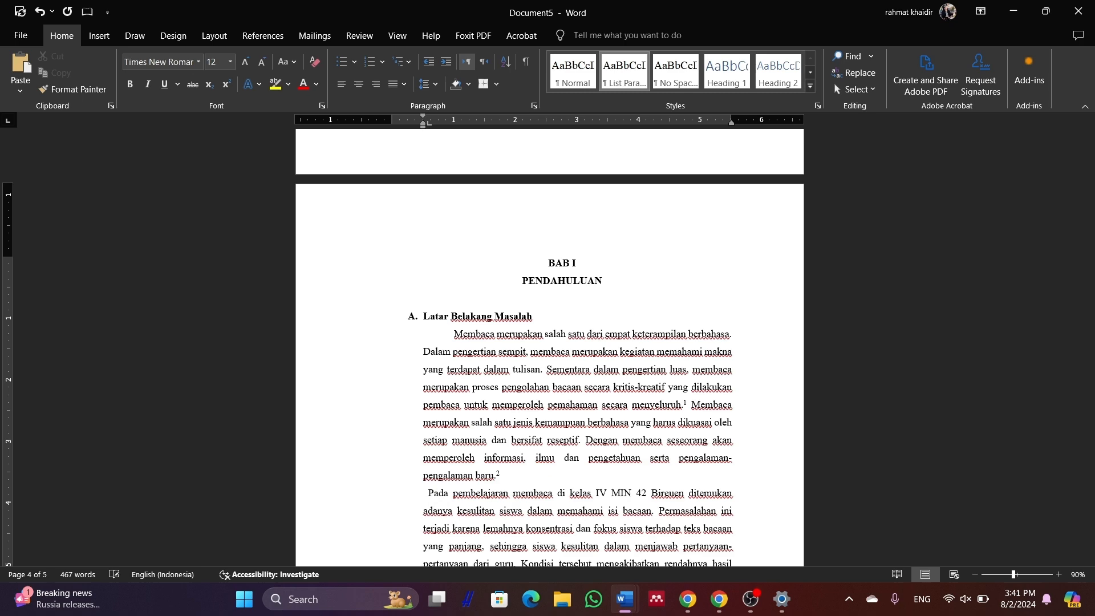
pyautogui.press('Tab')
# Remove numbering from a new line and indent the first line of the Reading Guide paragraph
pyautogui.scroll(-2, 462, 477)
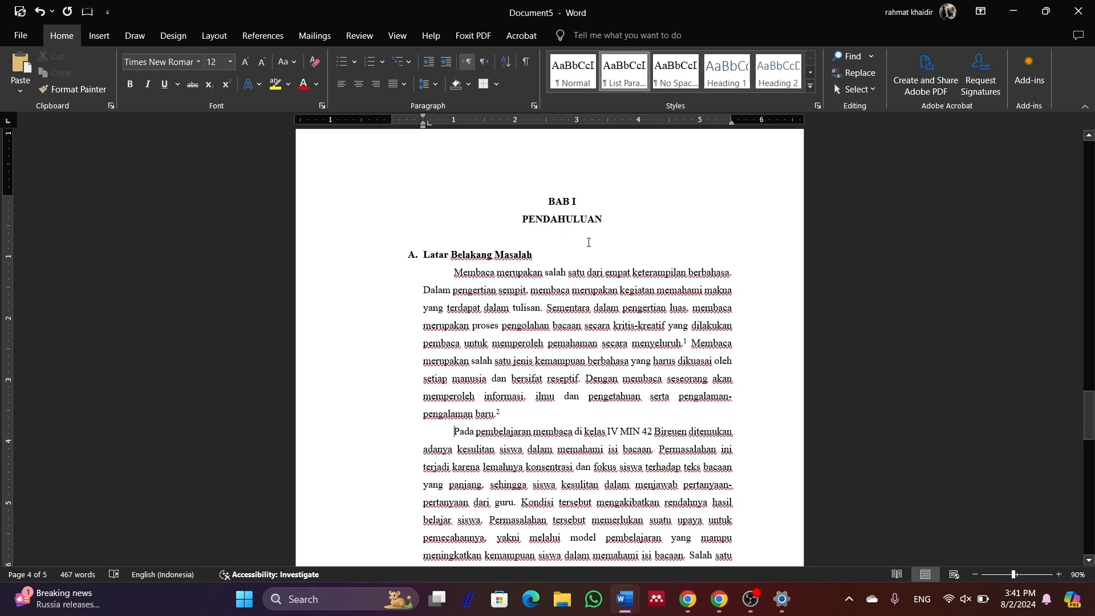
pyautogui.press('Return')
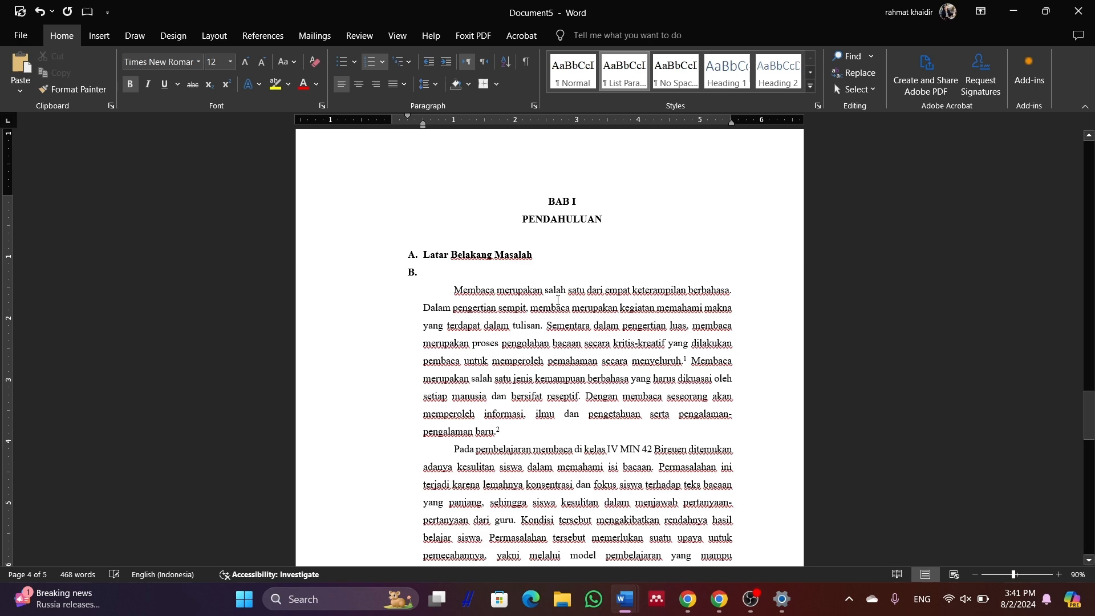
pyautogui.press('BackSpace')
pyautogui.press('BackSpace')
pyautogui.press('BackSpace')
pyautogui.press('BackSpace')
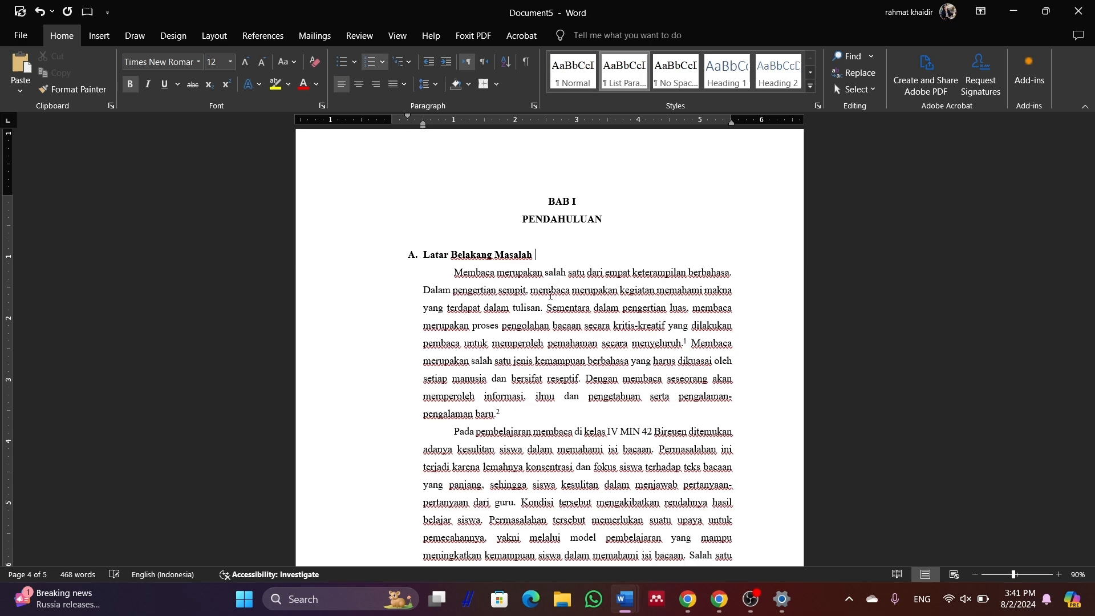
pyautogui.scroll(-1, 544, 308)
pyautogui.scroll(-3, 543, 312)
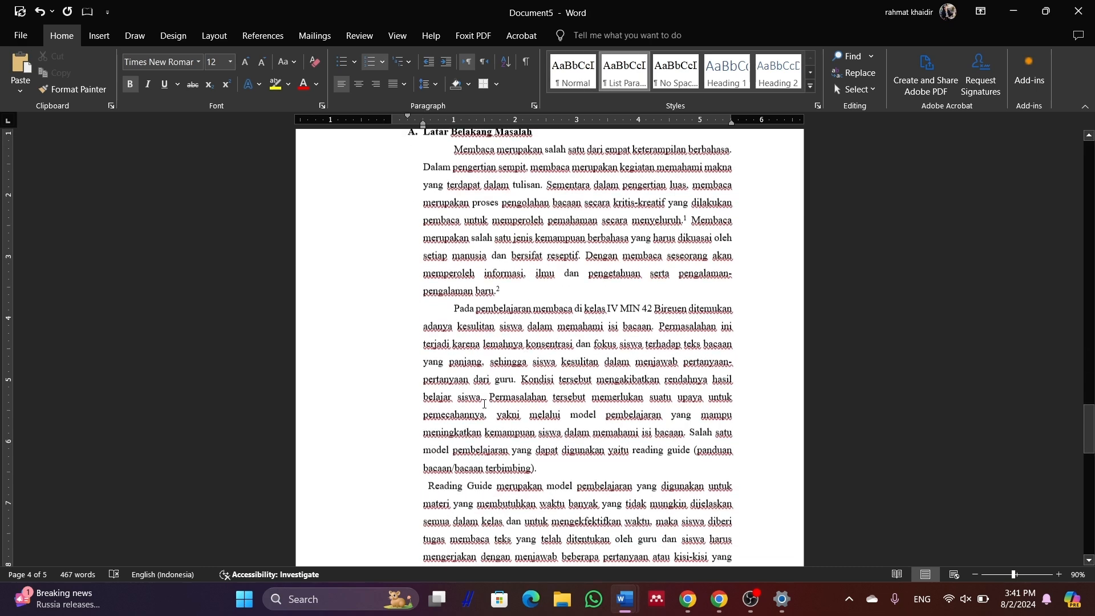
pyautogui.click(426, 487)
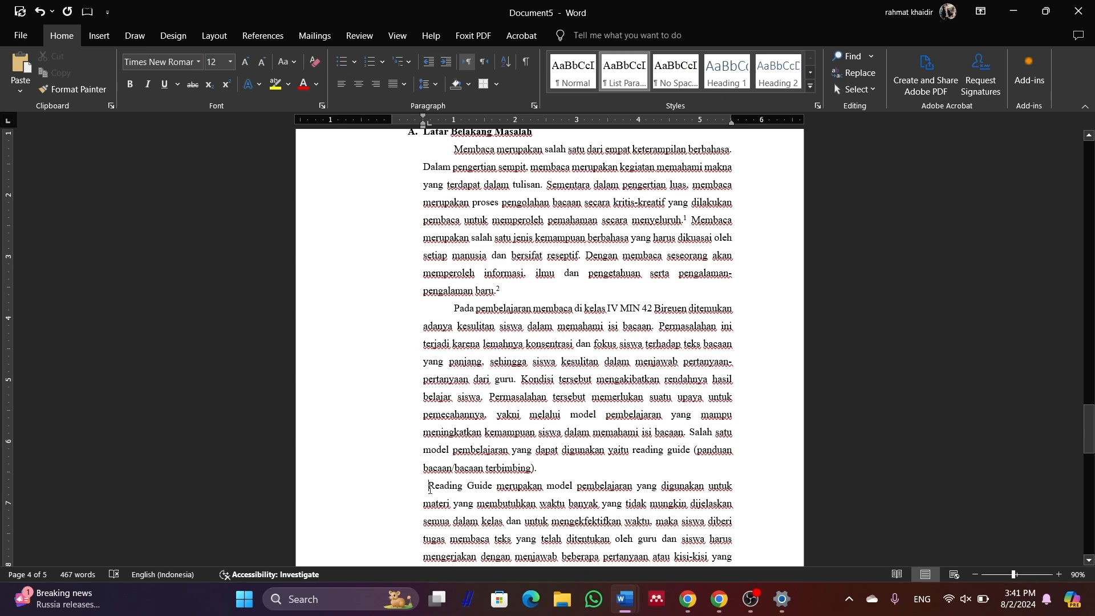
pyautogui.press('Tab')
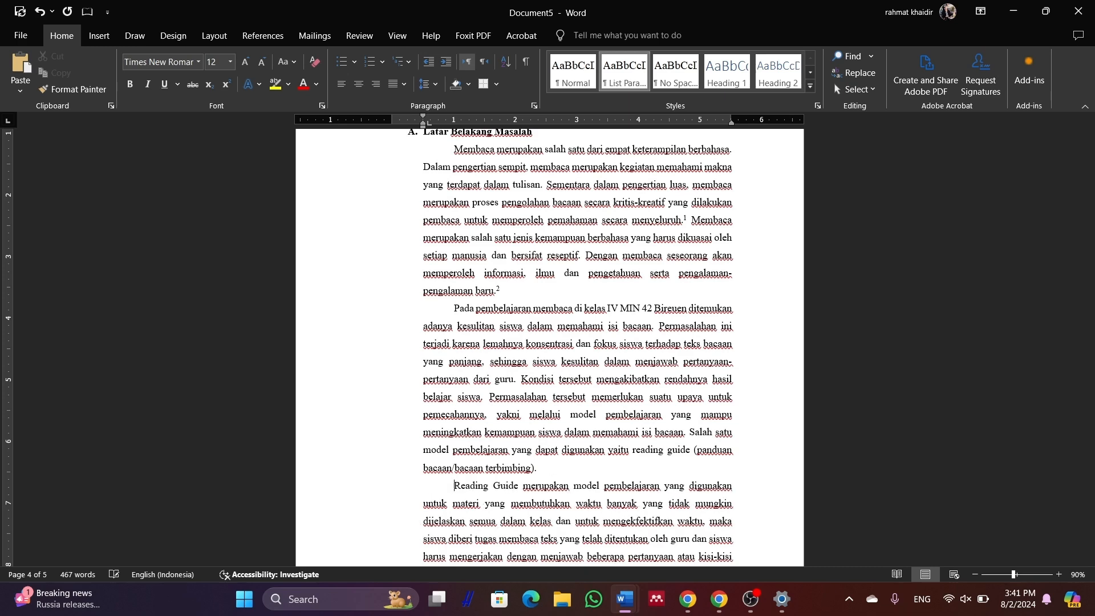
pyautogui.scroll(-4, 480, 459)
pyautogui.scroll(3, 578, 378)
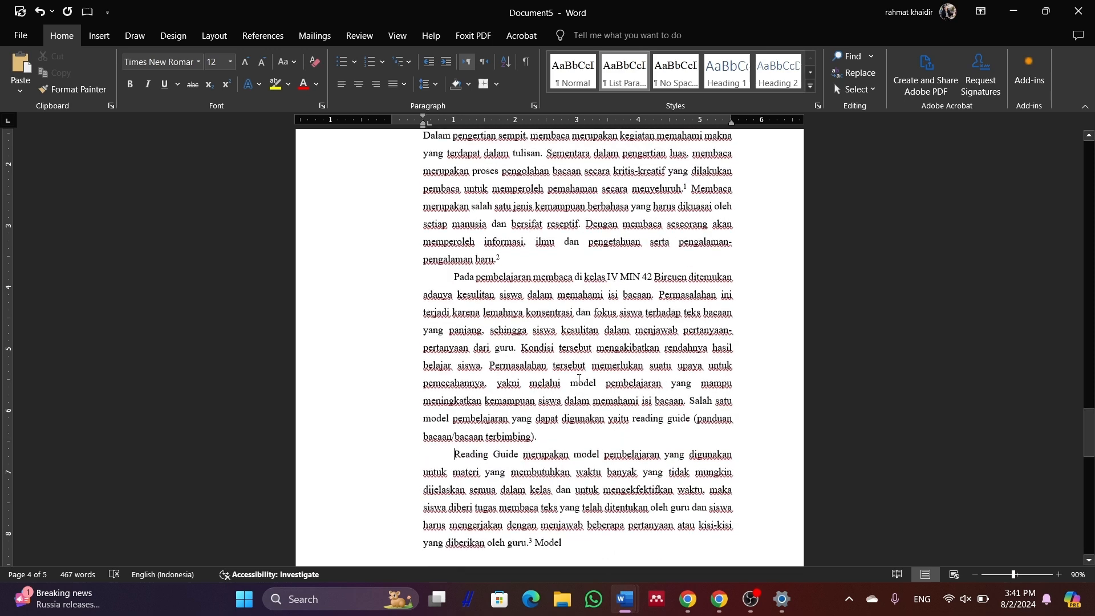
pyautogui.scroll(5, 579, 379)
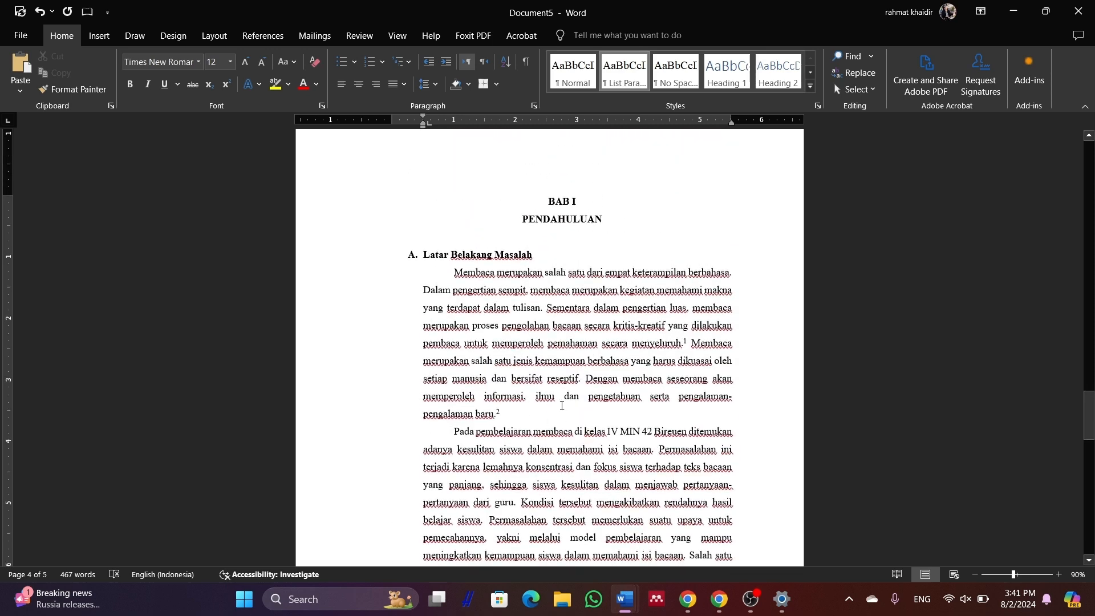
pyautogui.scroll(-4, 535, 413)
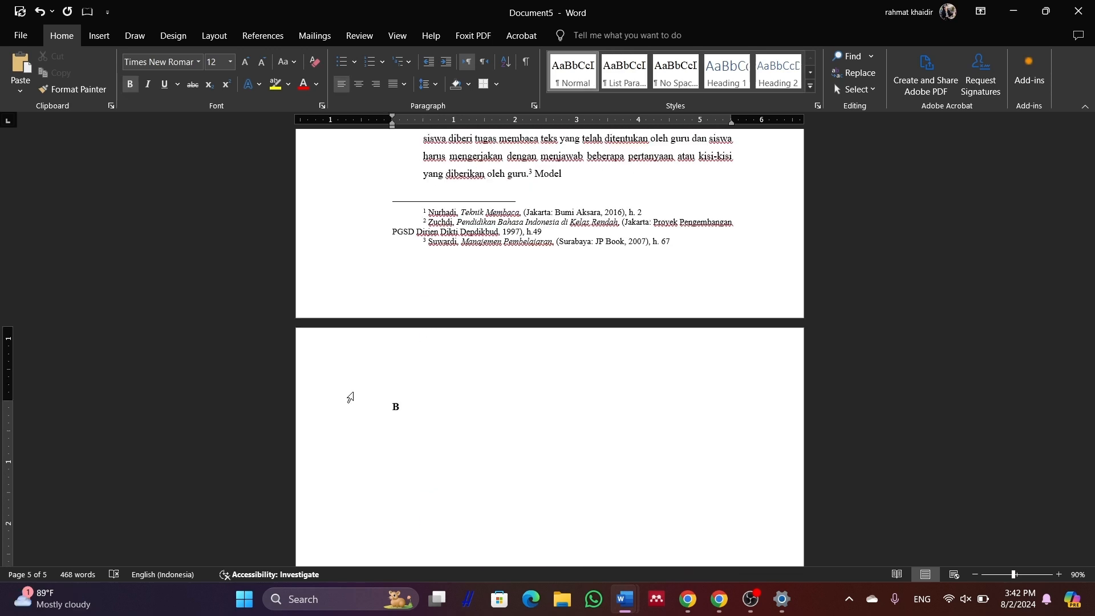
# Type the heading 'B. Rumusan Masalah' and start an unnumbered line below it
pyautogui.write('. ')
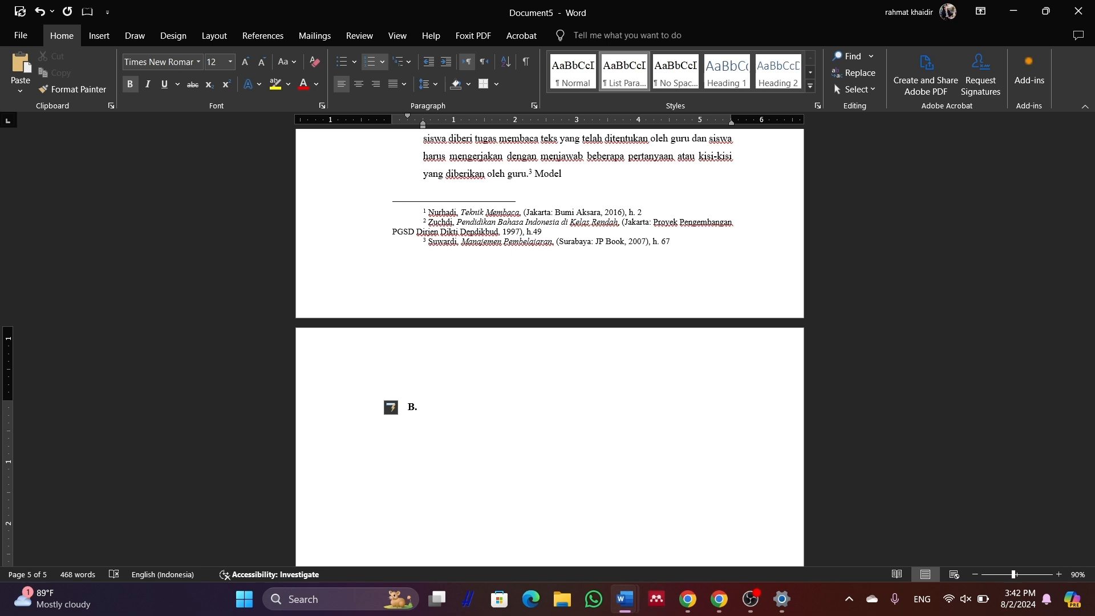
pyautogui.write('rumud')
pyautogui.press('BackSpace')
pyautogui.write('san Masalah')
pyautogui.press('Return')
pyautogui.press('BackSpace')
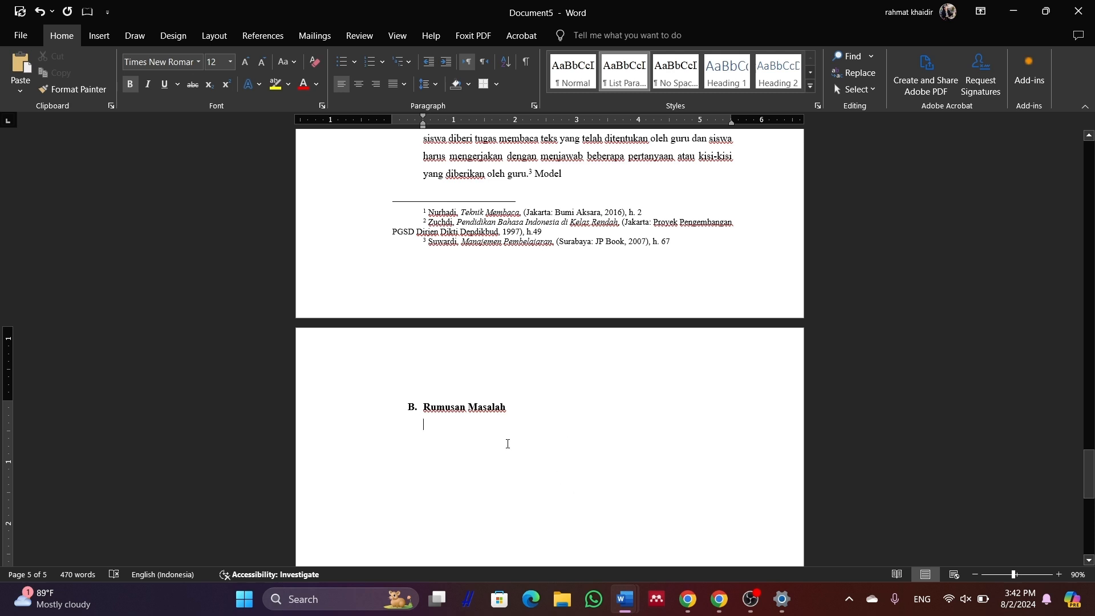
# Write the intro 'berdasarkan latar belakang masalah di atas' and paste the research questions as plain text
pyautogui.scroll(-1, 458, 408)
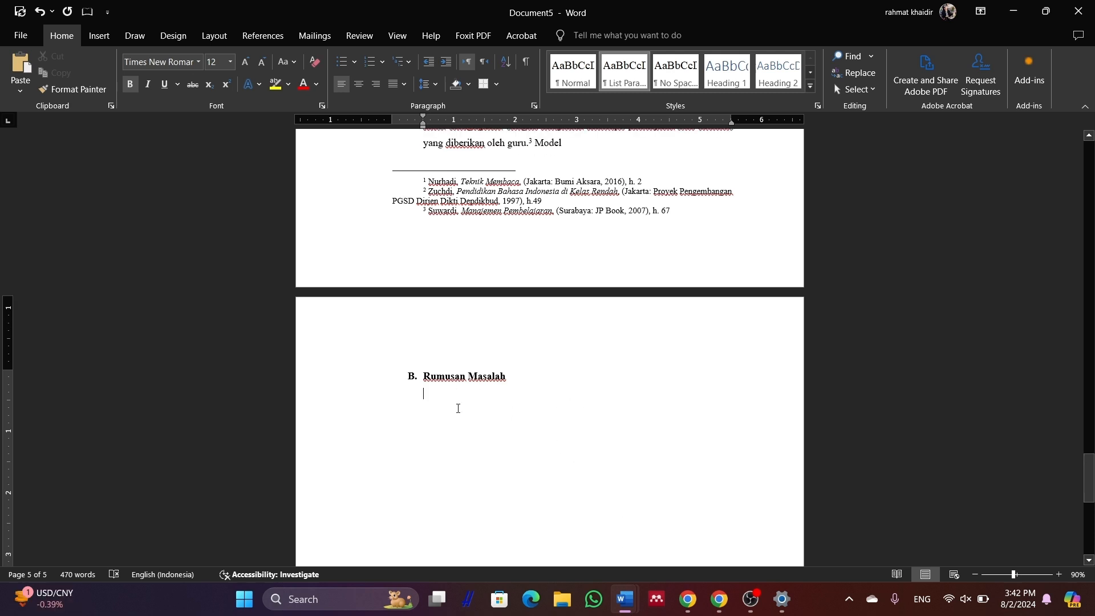
pyautogui.doubleClick(458, 408)
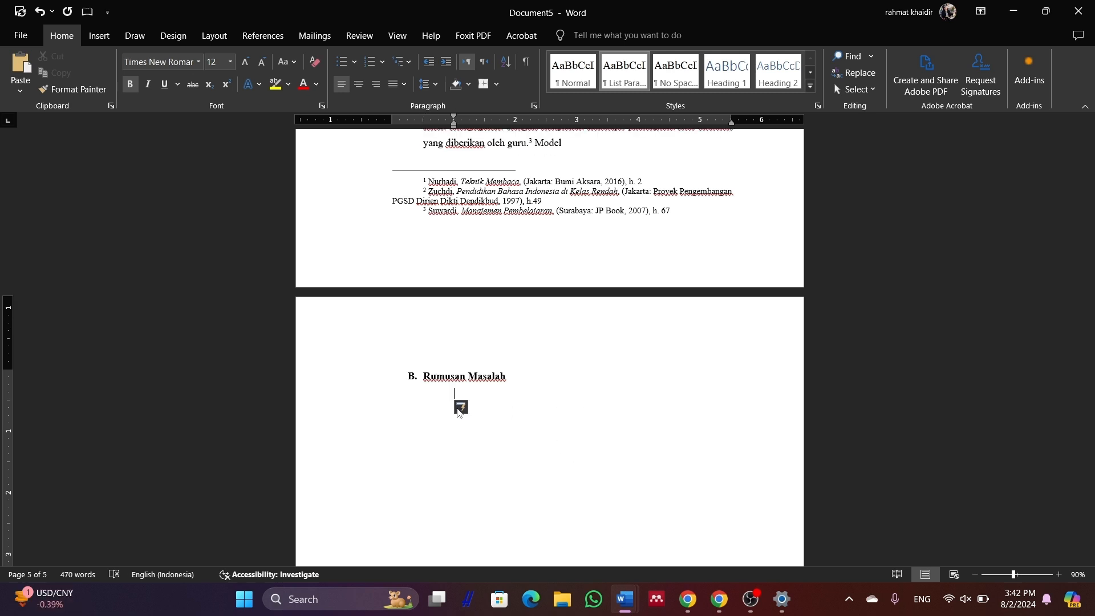
pyautogui.write('berdasarkan rumu')
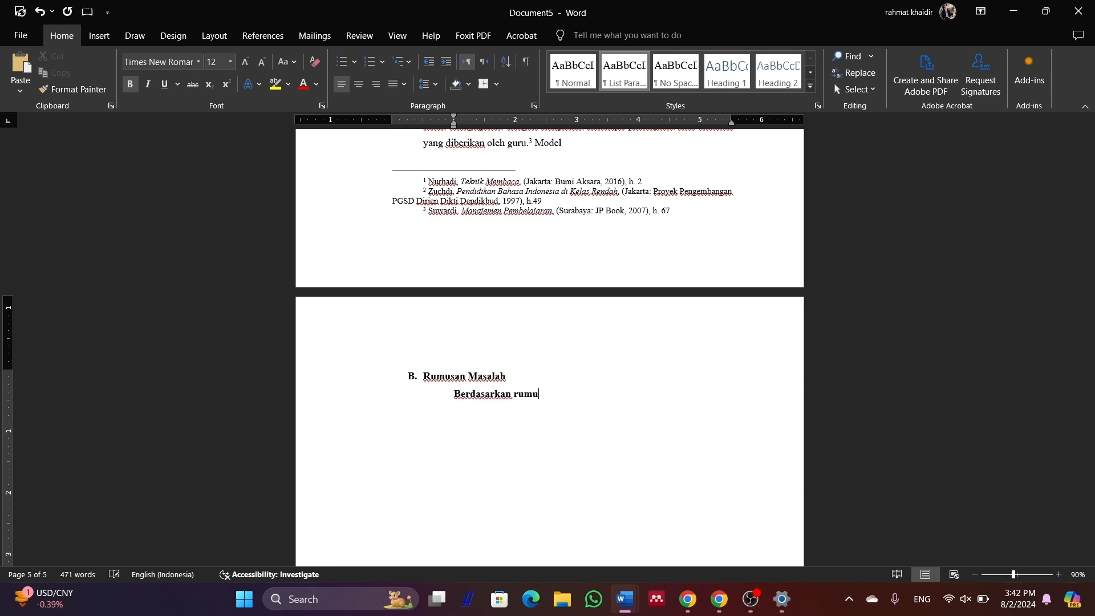
pyautogui.press('BackSpace')
pyautogui.press('BackSpace')
pyautogui.press('BackSpace')
pyautogui.press('BackSpace')
pyautogui.write('k')
pyautogui.press('BackSpace')
pyautogui.write('latar belakang masalah di atas, penulis me')
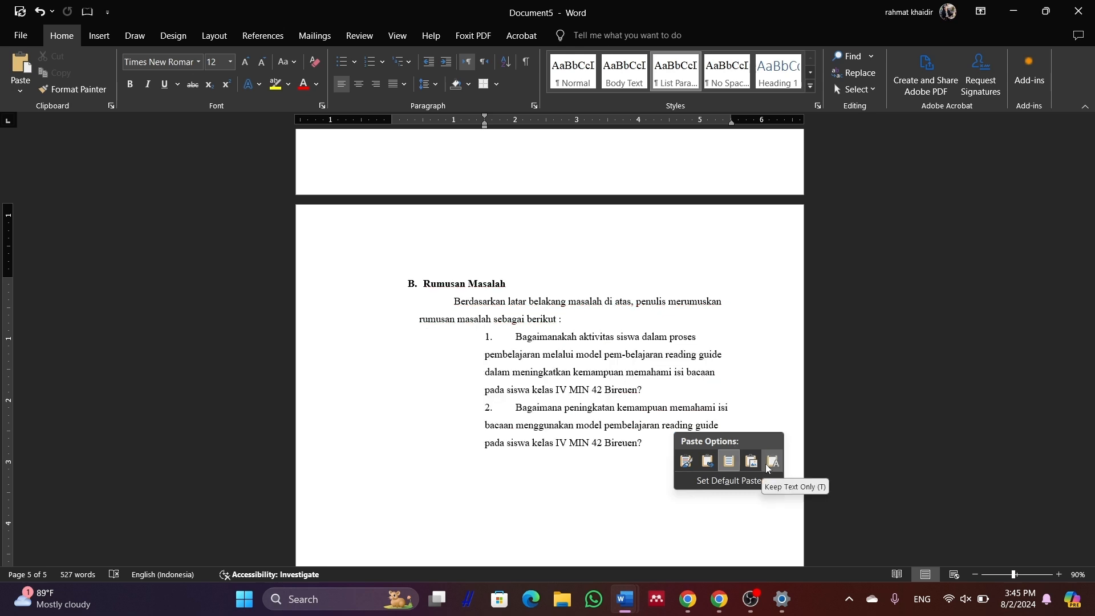
pyautogui.click(768, 468)
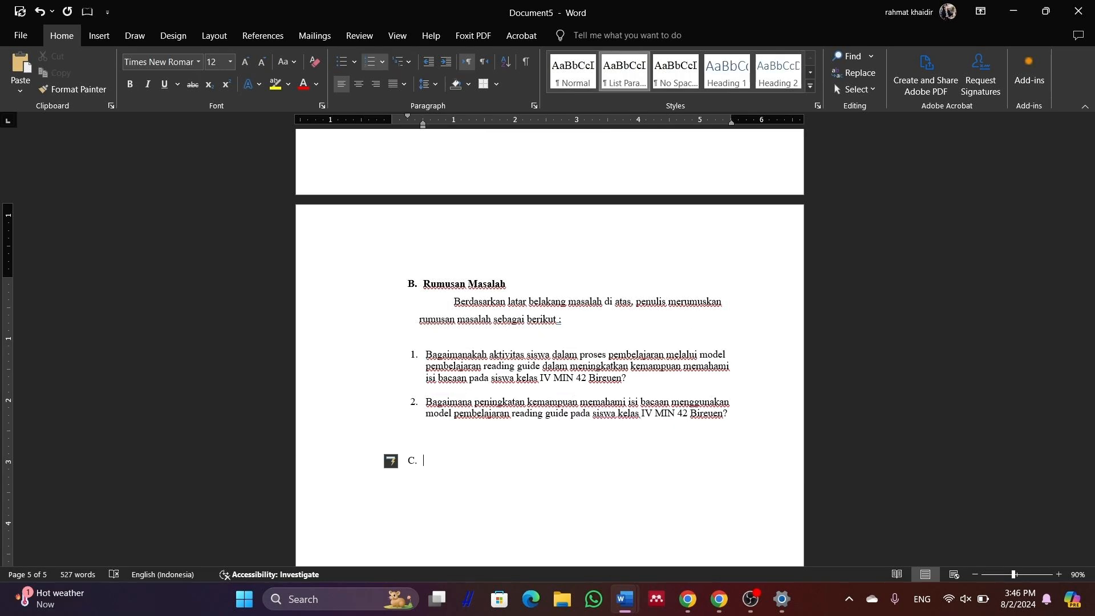
# Type the 'Tujuan Penelitian' heading and start an unnumbered line beneath it
pyautogui.scroll(-1, 509, 428)
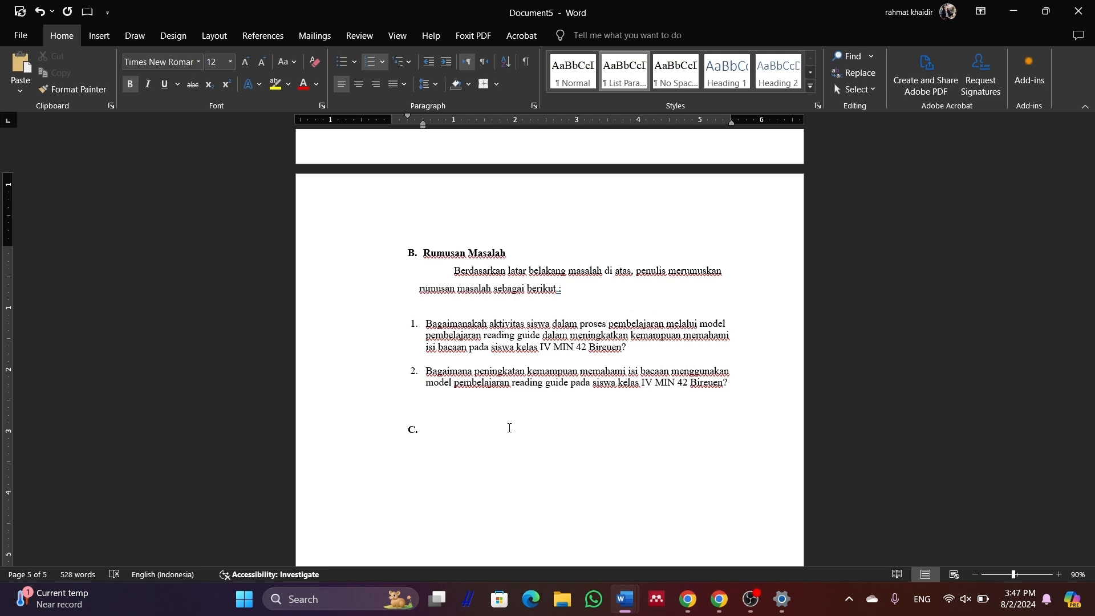
pyautogui.write('Tujuan Penelitian')
pyautogui.press('Return')
pyautogui.press('BackSpace')
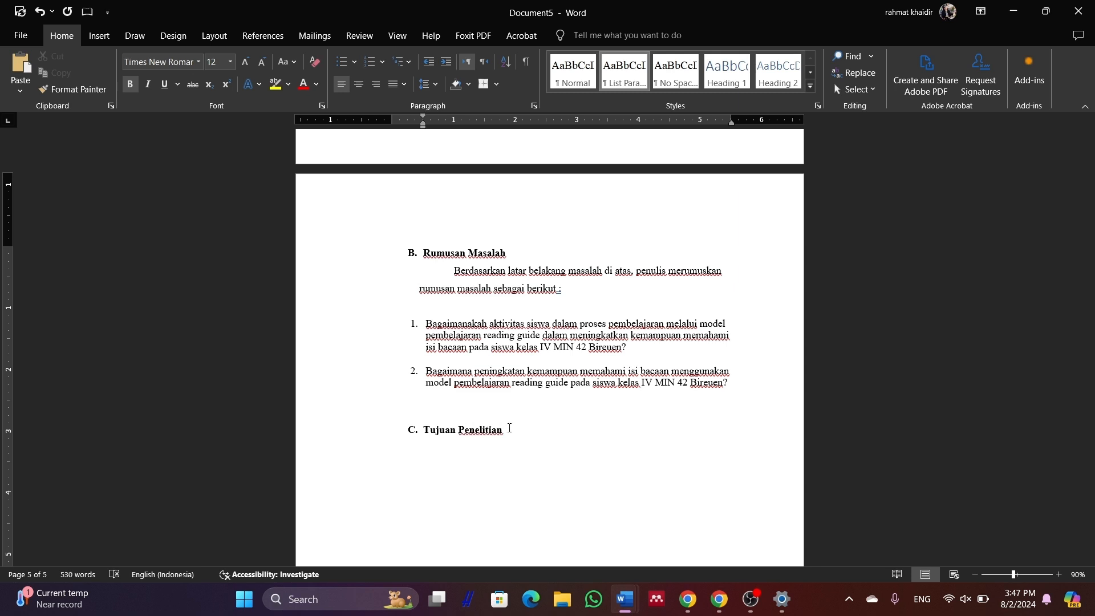
# Paste the intro and two numbered aims, indent the 'Adapun tujuan' line, and type 'D.'
pyautogui.write('Adapun tujuan dari penelitian ini adalah: Untuk mengetahui aktivitas siswa dalam proses pembelajaran melalui model pembelajaran reading guide dalam meningkatkan kemampuan memahami isi bacaan pada siswa kelas IV MIN 1 Banda Aceh. Untuk mengetahui peningkatan kemampuan memahami isi bacaan menggunakan model pembelajaran reading guide pada siswa kelas IV MIN 42 Bireun.')
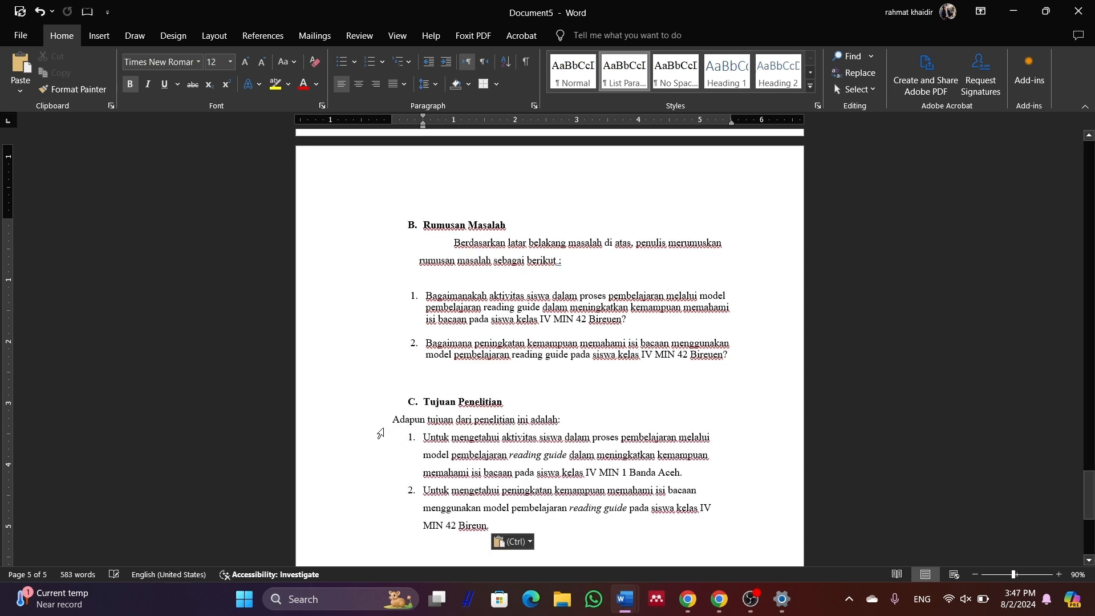
pyautogui.click(387, 416)
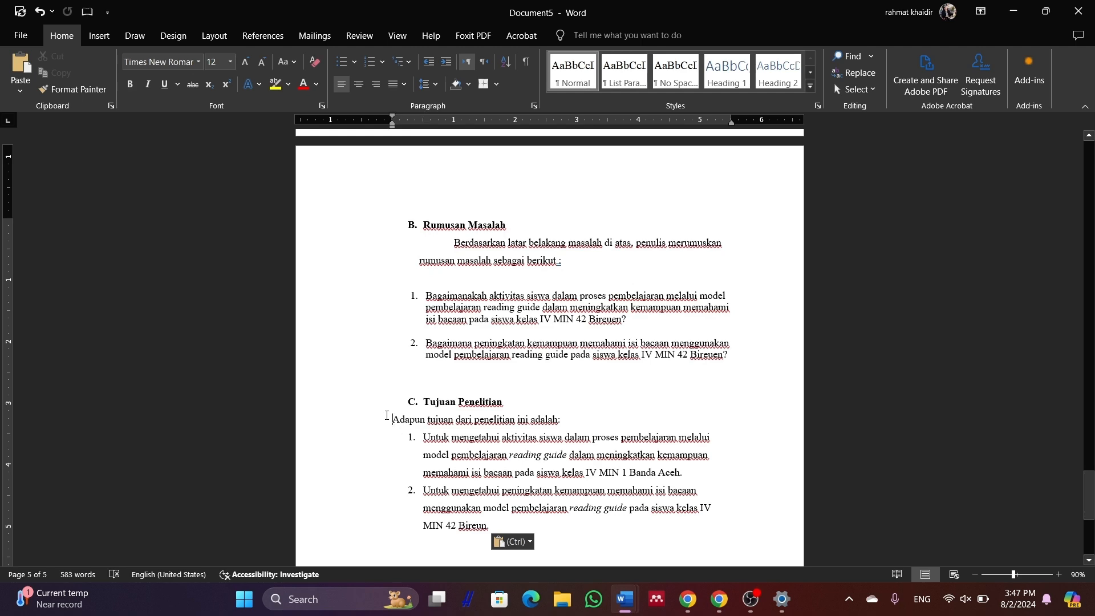
pyautogui.press('Tab')
pyautogui.press('Tab')
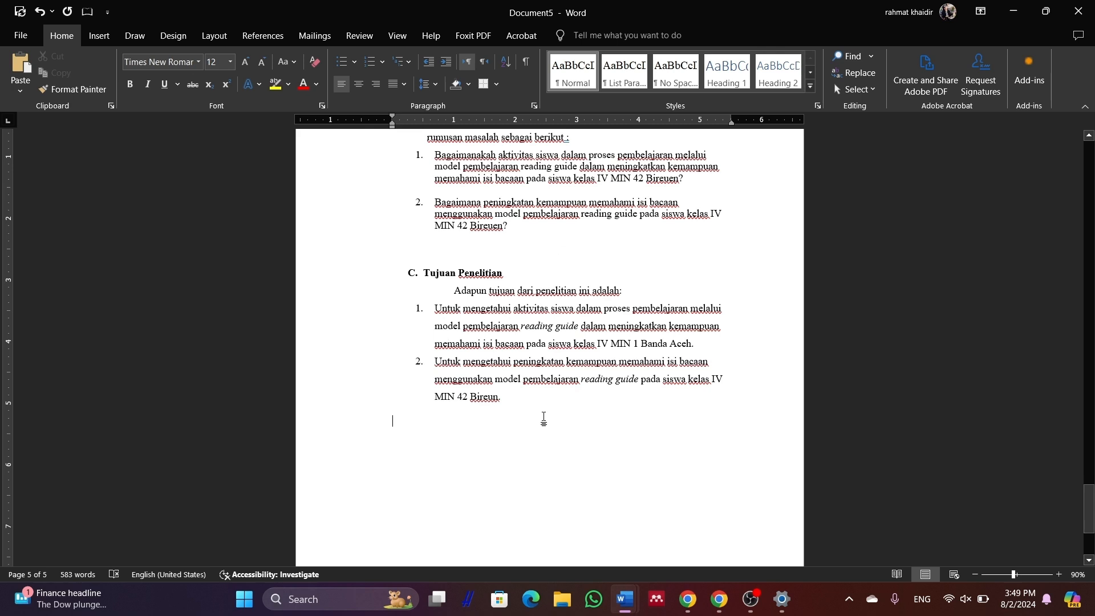
pyautogui.write('D.')
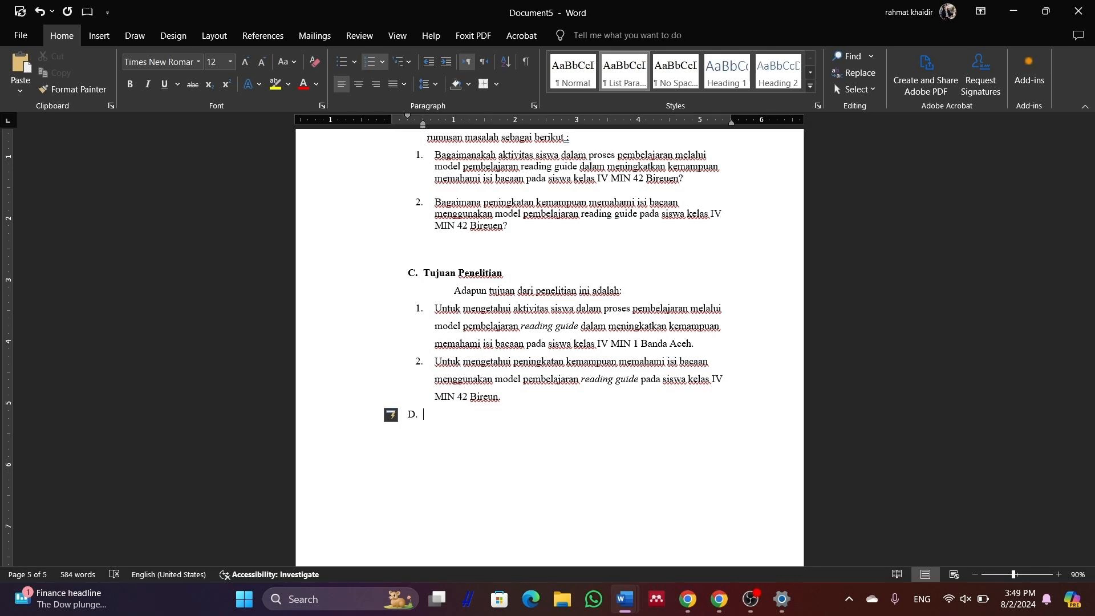
# Type 'Mamfaat Penelitian', paste the three numbered benefits, and indent the 'Adapun manfaat' line twice
pyautogui.write('Mamfaat Penelitian')
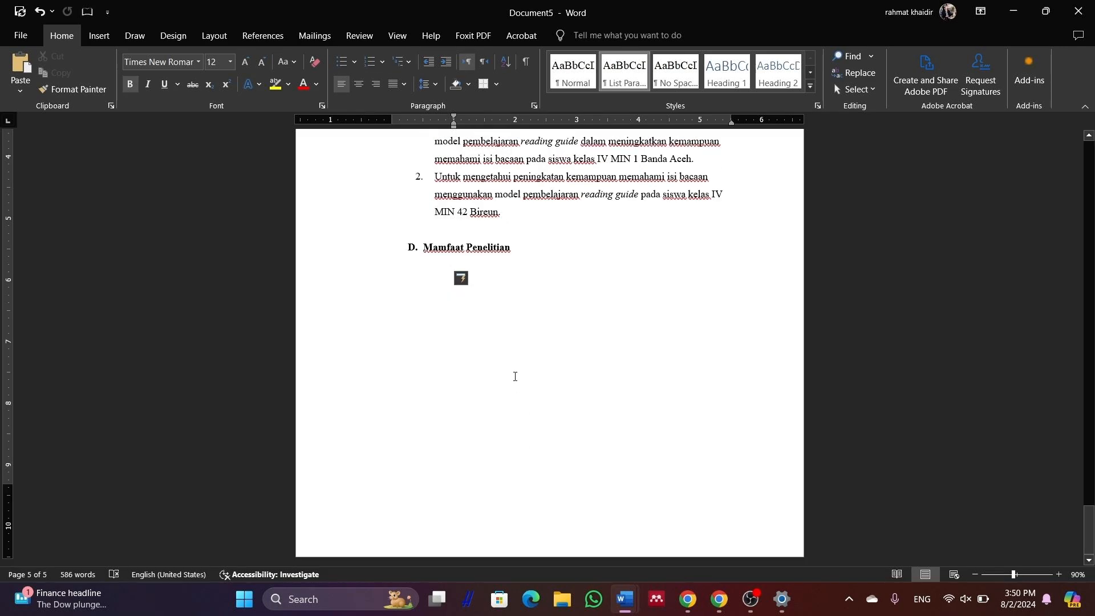
pyautogui.write('Adapun manfaat dari penelitian ini adalah: Bagi siswa, apabila model pembelajaran reading guide ini diterapkan dengan baik, maka dapat meningkatkan motivasi dan kerja sama antar siswa. Bagi guru, sebagai bahan masukan dan informasi tambahan dalam memilih dan menggunakan model pembelajaran reading guide yang tepat sehingga dapat meningkatkan kemampuan memahami isi bacaan siswa di bidang studi Akidah Akhlak Bagi penulis, berguna untuk mengaplikasikan ilmu yang didapat dari bangku kuliah, sehingga dapat memberikan kontribusi bagi dunia pendidikan.')
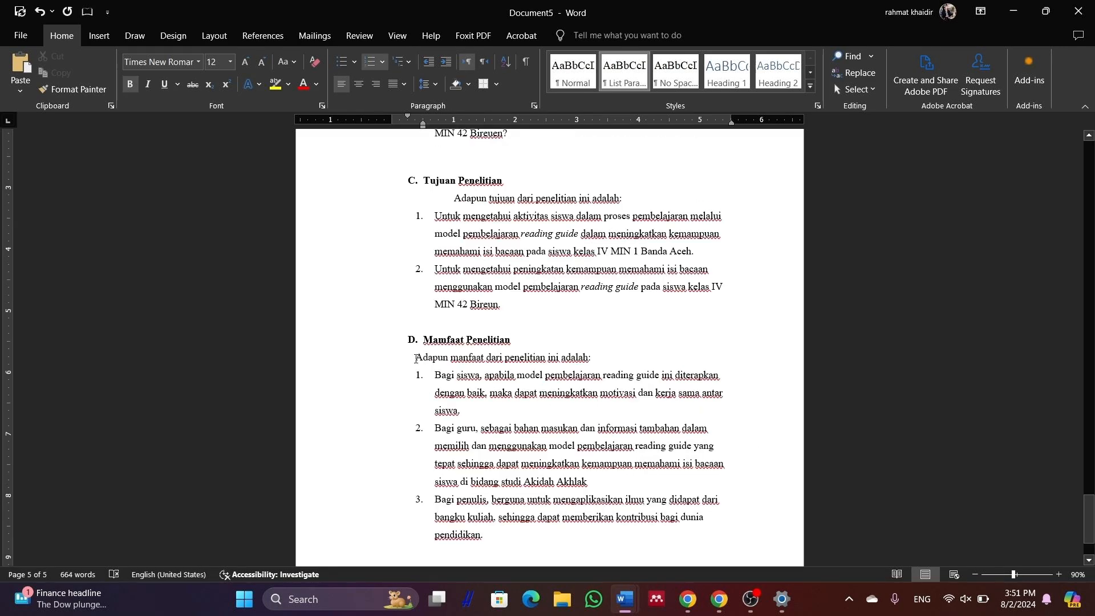
pyautogui.click(415, 358)
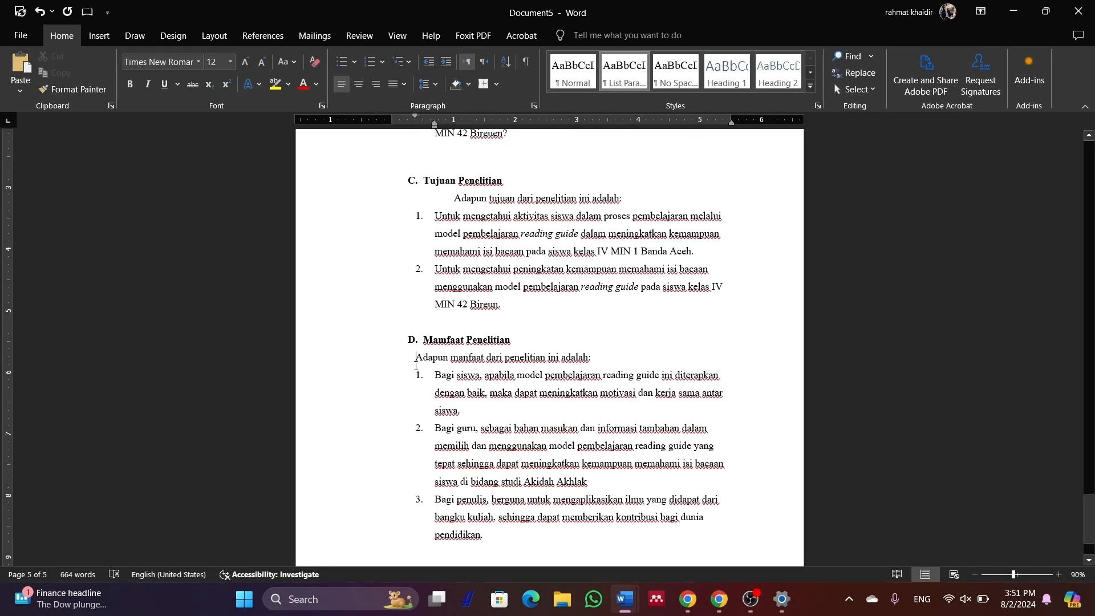
pyautogui.press('Tab')
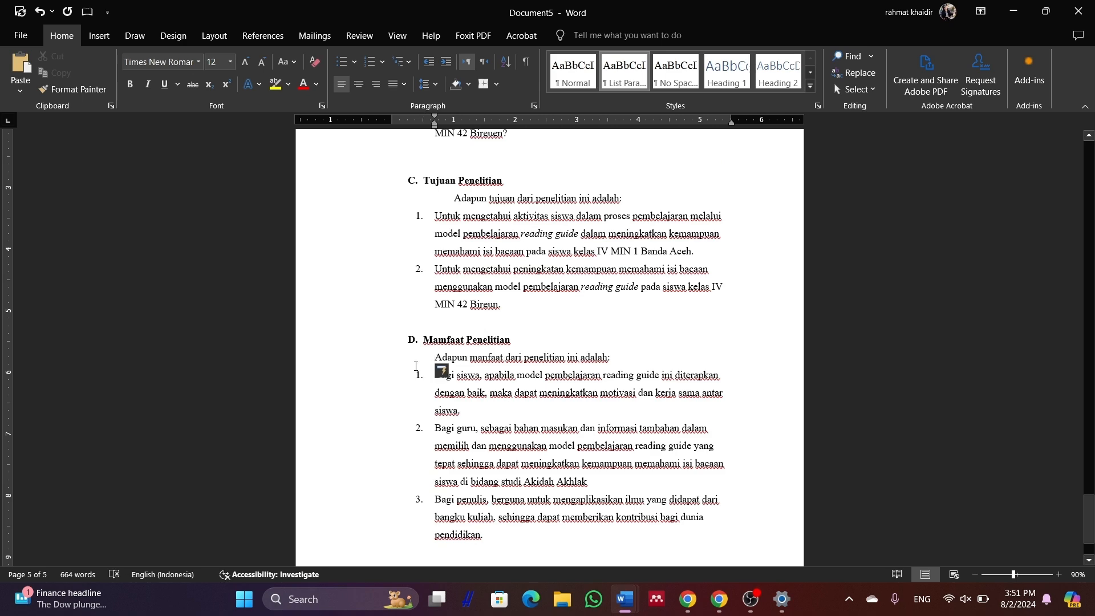
pyautogui.press('Tab')
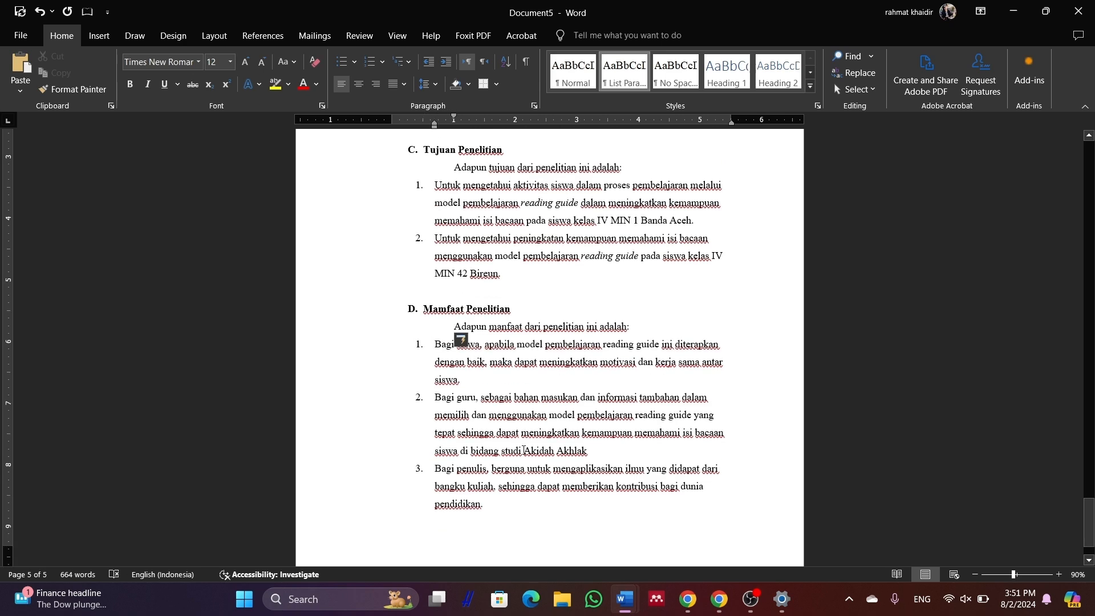
pyautogui.scroll(1, 540, 482)
pyautogui.scroll(1, 540, 482)
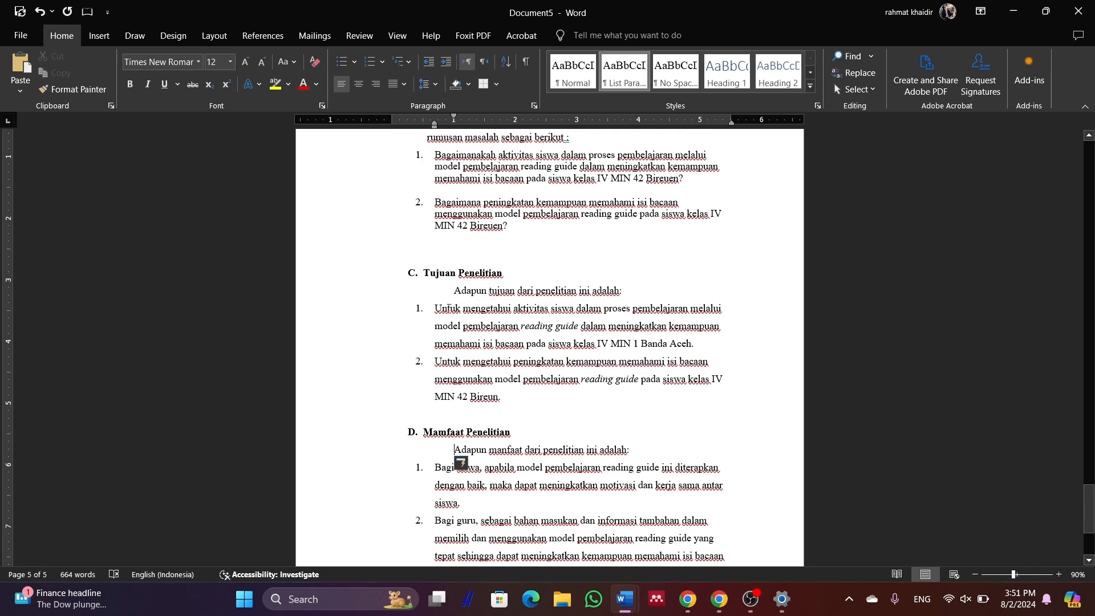
pyautogui.scroll(-3, 497, 393)
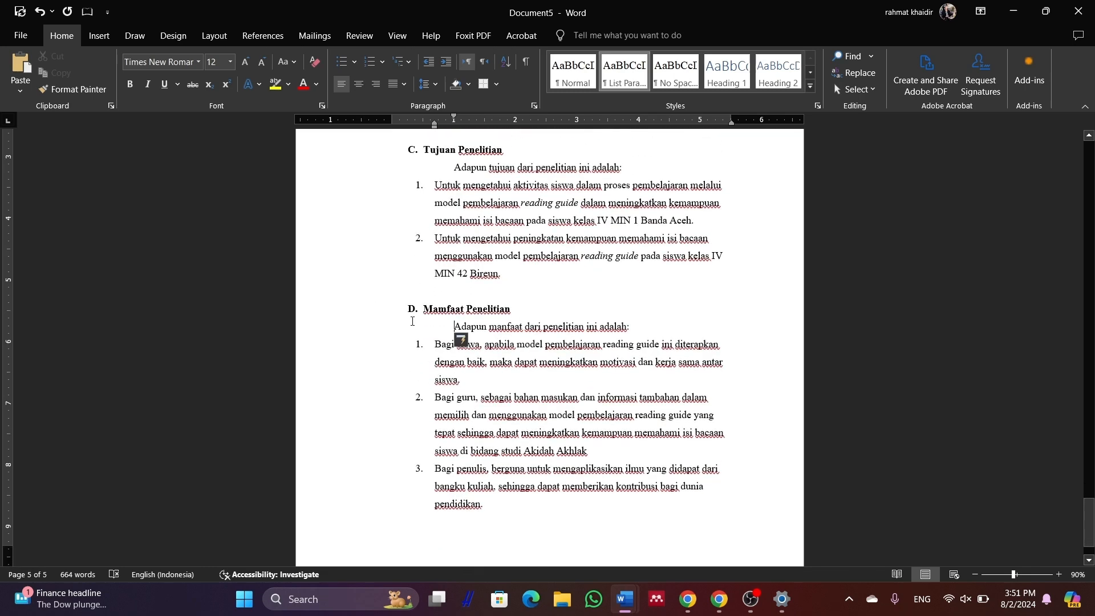
pyautogui.scroll(5, 493, 354)
pyautogui.scroll(1, 490, 331)
pyautogui.scroll(-3, 490, 332)
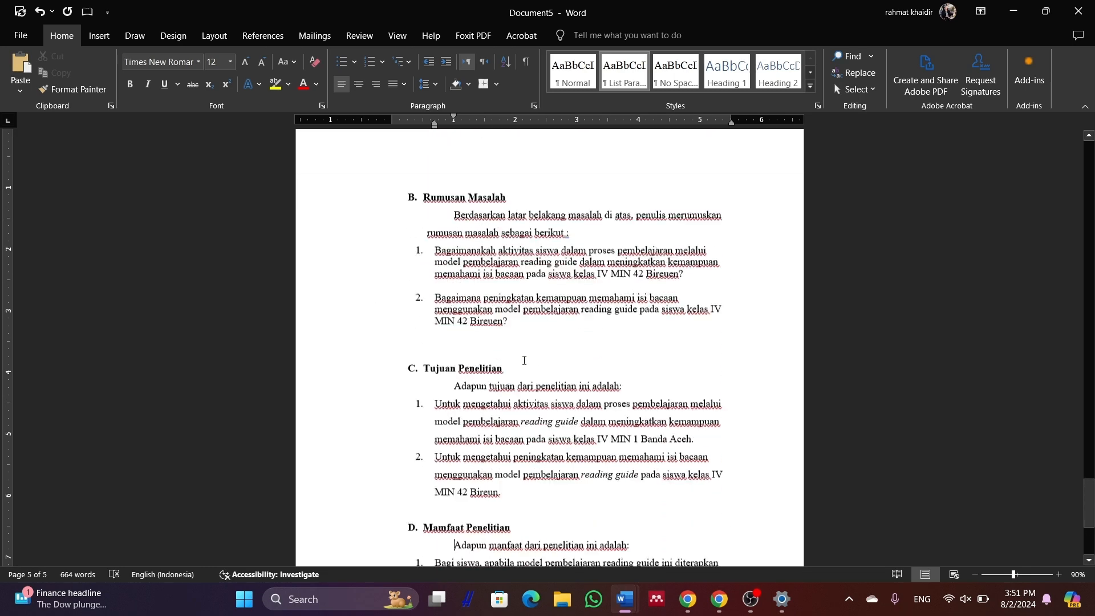
pyautogui.scroll(-2, 552, 360)
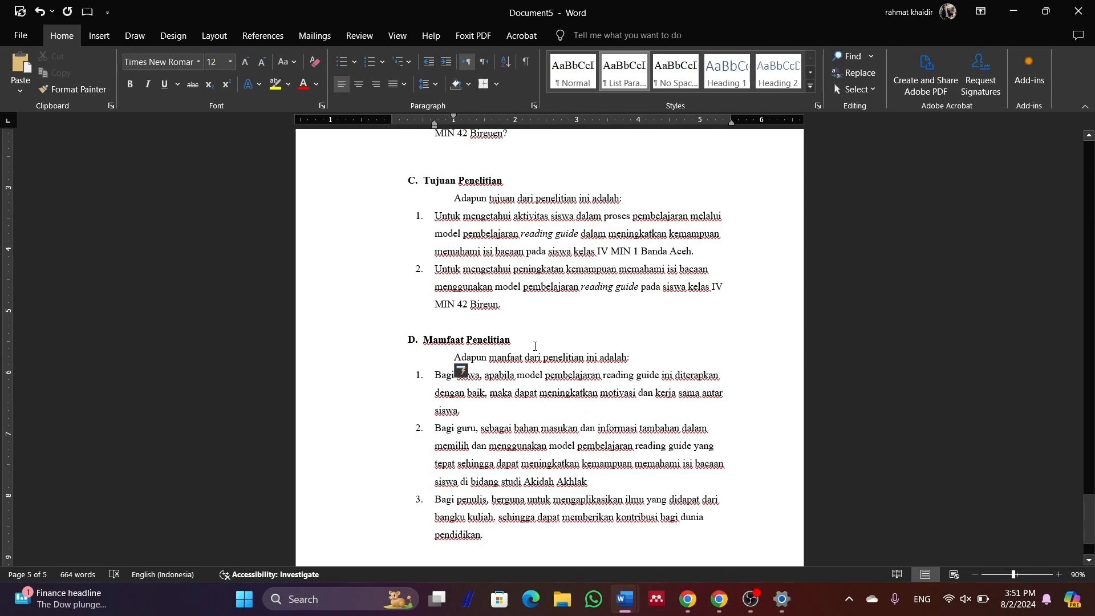
pyautogui.scroll(-3, 523, 417)
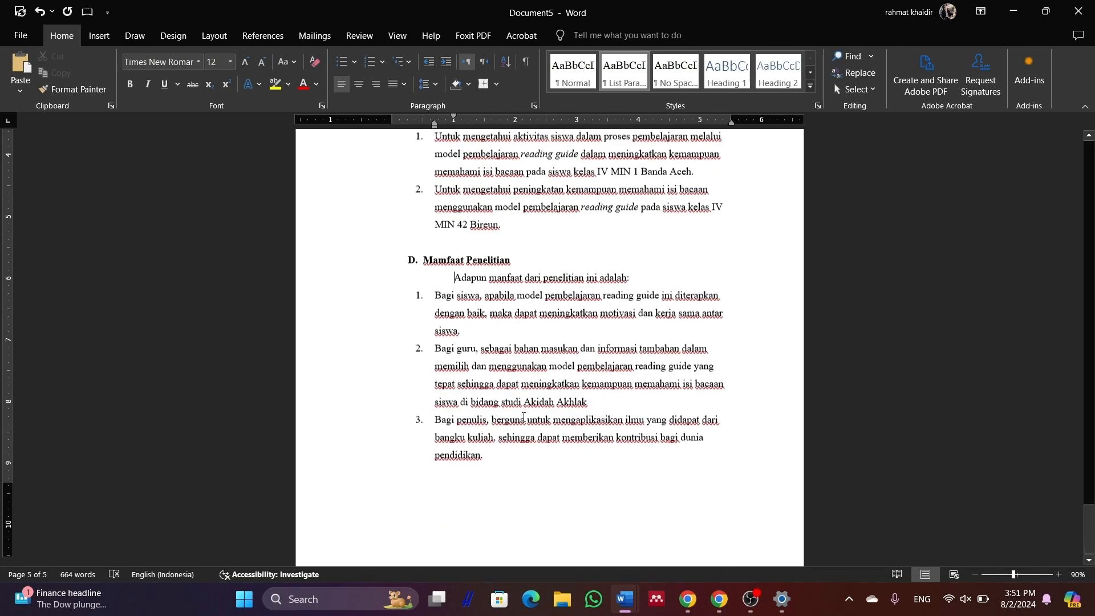
pyautogui.scroll(-1, 523, 417)
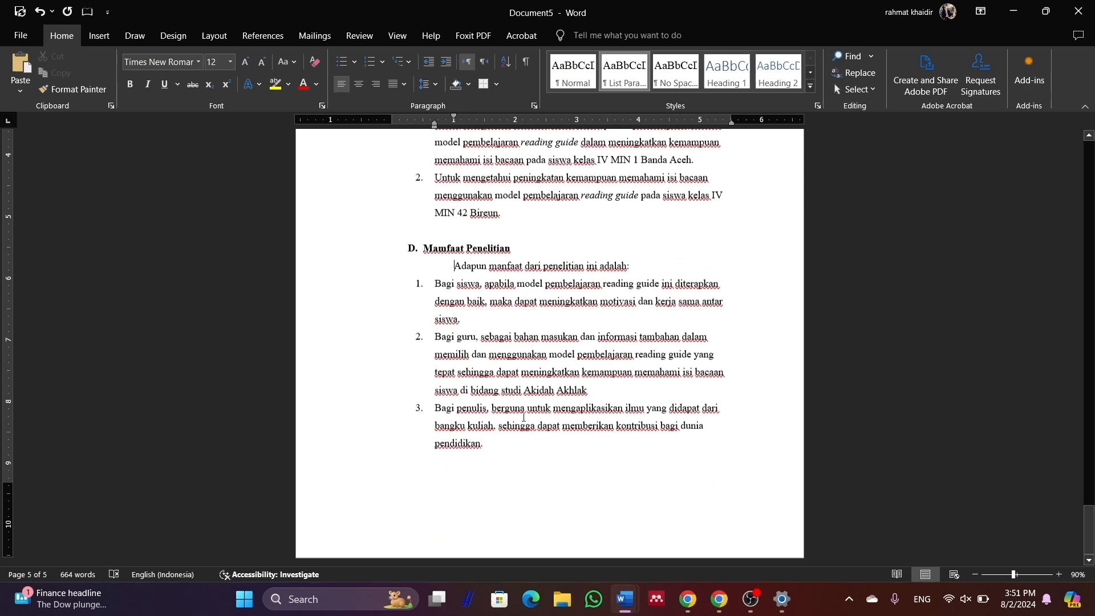
# Begin page six with the centred bold heading 'BAB II' / 'PEMBAHASAN' and a left-aligned line beneath
pyautogui.click(506, 456)
pyautogui.hotkey('ctrl', 'Return')
pyautogui.hotkey('ctrl', 'e')
pyautogui.write('B')
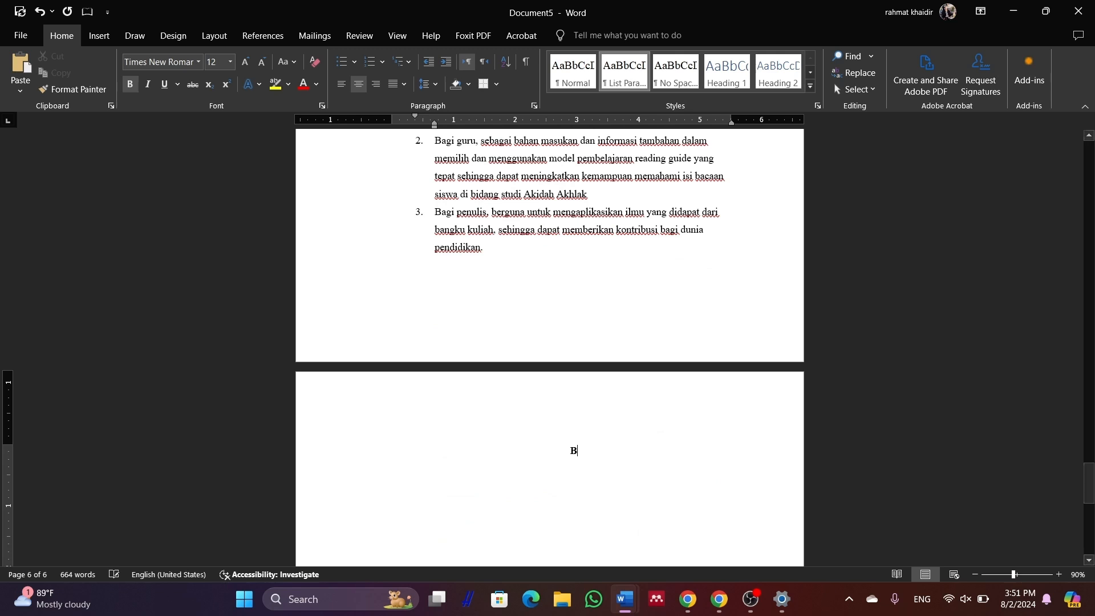
pyautogui.write('AB')
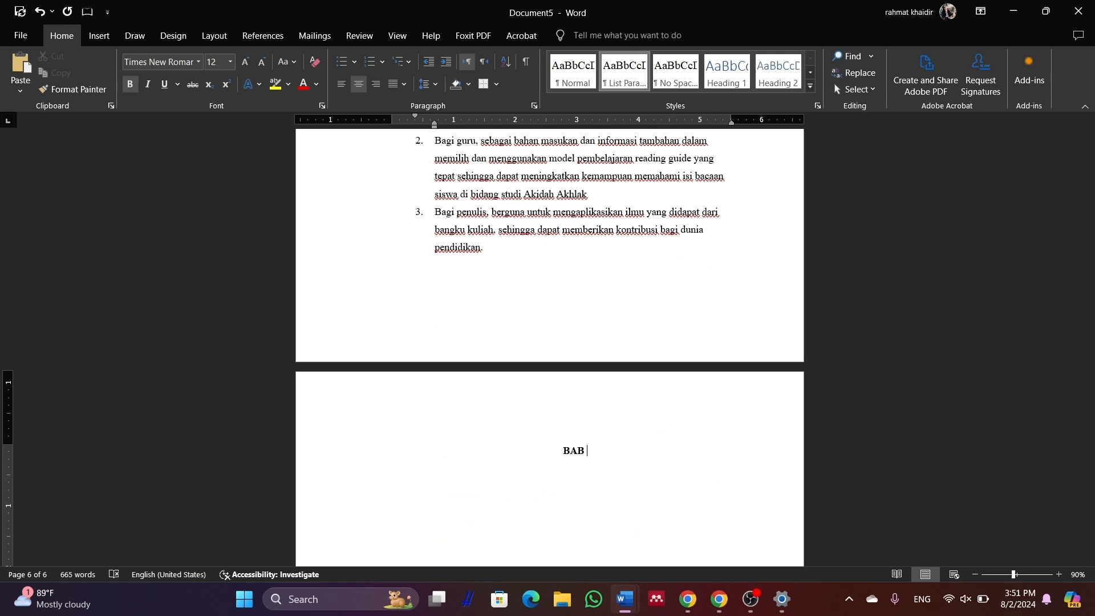
pyautogui.write(' II ')
pyautogui.write('PEMB')
pyautogui.write('AHASAN')
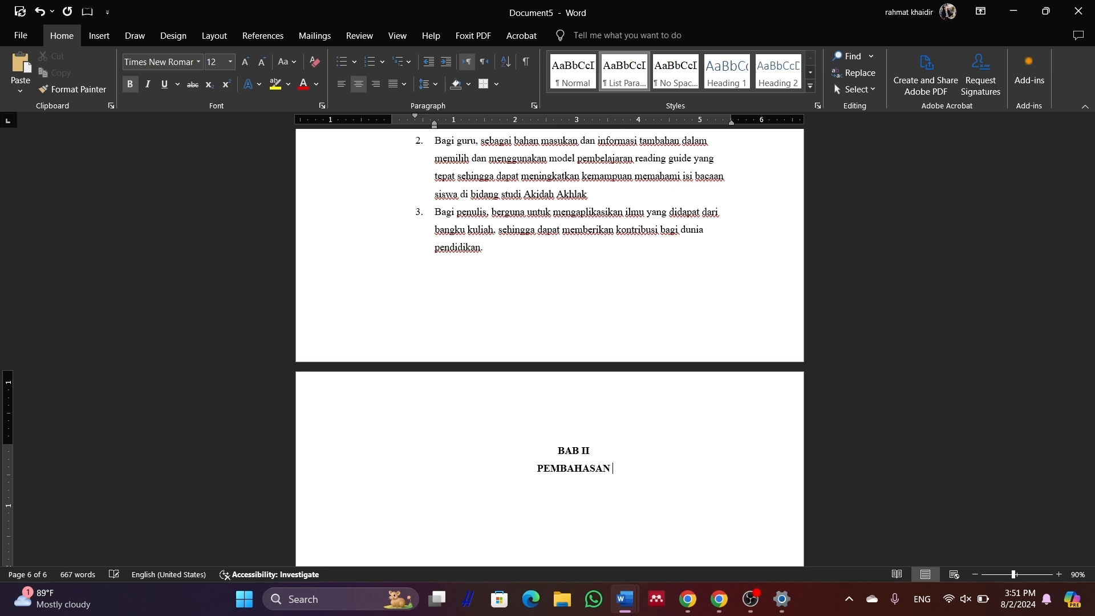
pyautogui.click(341, 84)
pyautogui.scroll(-2, 464, 443)
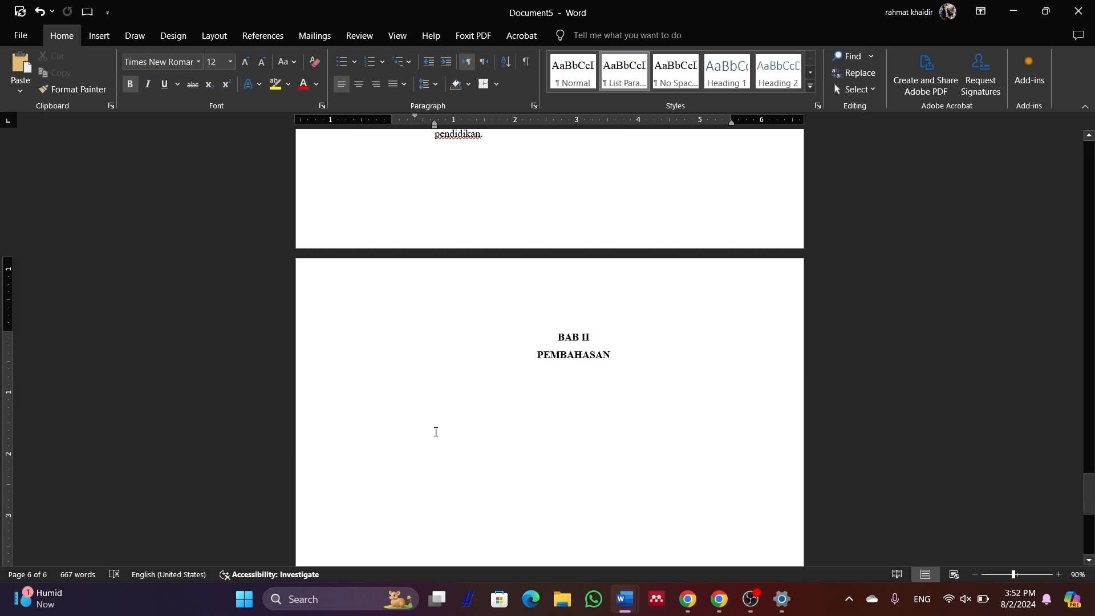